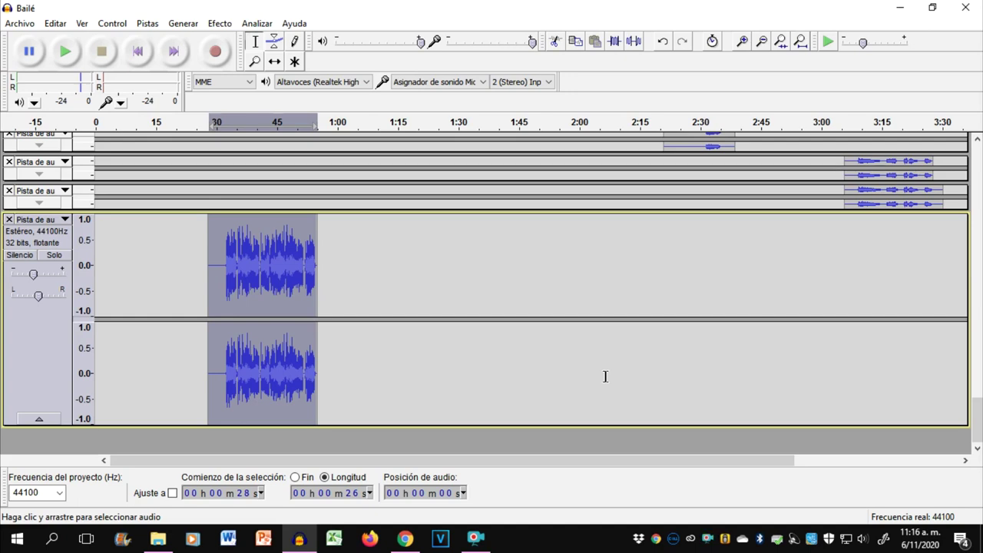
- Select the vocal clip that starts at 28 s and duplicate it onto a new stereo track
{"action": "left_click", "coordinate": [220, 376]}
{"action": "double_click", "coordinate": [265, 310]}
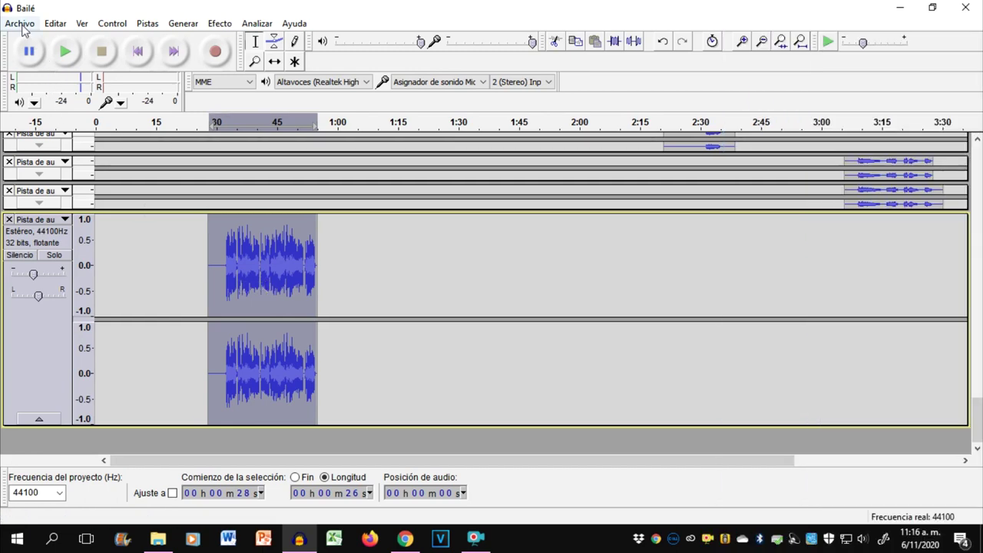
{"action": "left_click", "coordinate": [52, 24]}
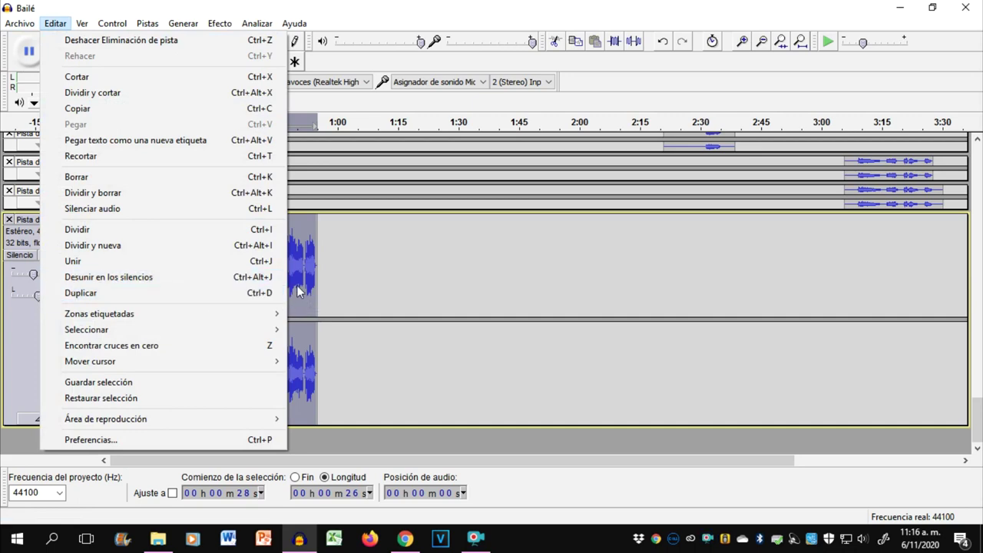
{"action": "left_click", "coordinate": [256, 293]}
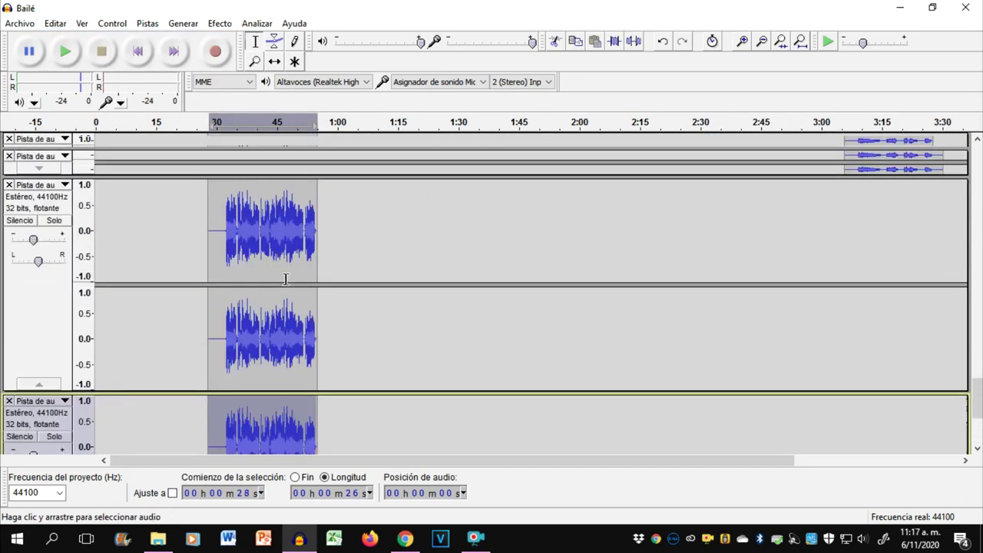
- Duplicate the selected vocal clip again to stack further copies on tracks below the original
{"action": "left_click", "coordinate": [284, 278]}
{"action": "double_click", "coordinate": [288, 283]}
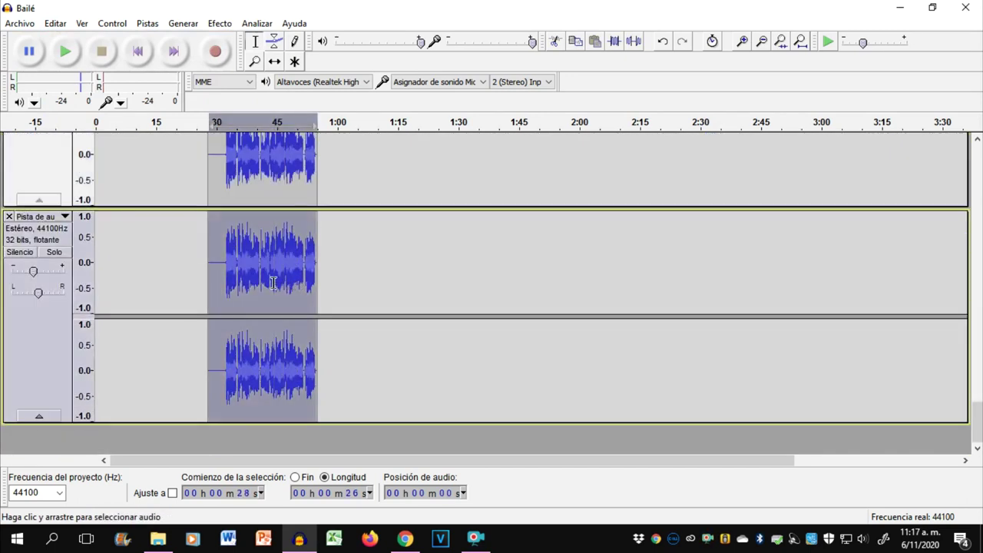
{"action": "scroll", "coordinate": [266, 284], "scroll_direction": "down", "scroll_amount": 1}
{"action": "scroll", "coordinate": [267, 285], "scroll_direction": "up", "scroll_amount": 2}
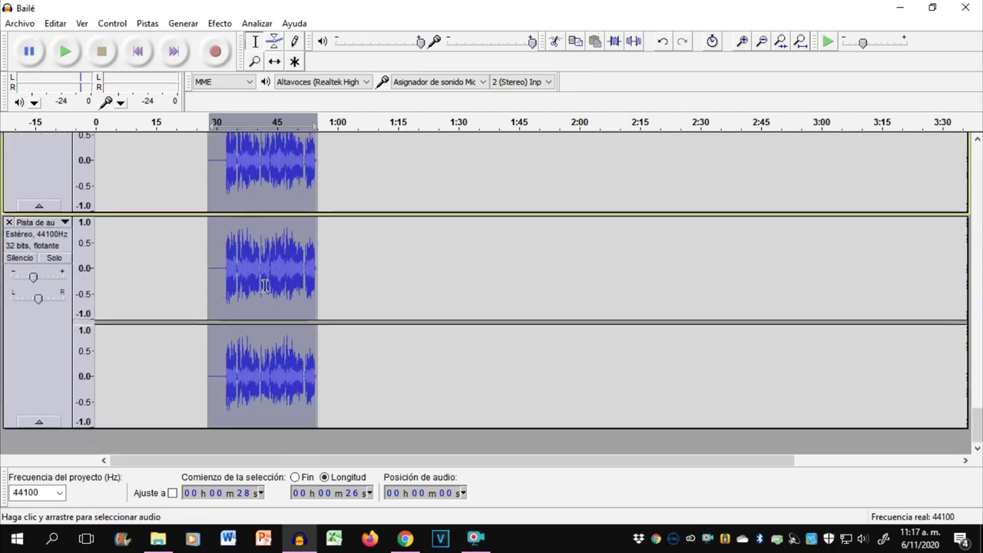
{"action": "scroll", "coordinate": [266, 286], "scroll_direction": "down", "scroll_amount": 3}
{"action": "left_click", "coordinate": [268, 288]}
{"action": "scroll", "coordinate": [273, 291], "scroll_direction": "up", "scroll_amount": 1}
{"action": "scroll", "coordinate": [273, 292], "scroll_direction": "down", "scroll_amount": 3}
{"action": "double_click", "coordinate": [263, 290]}
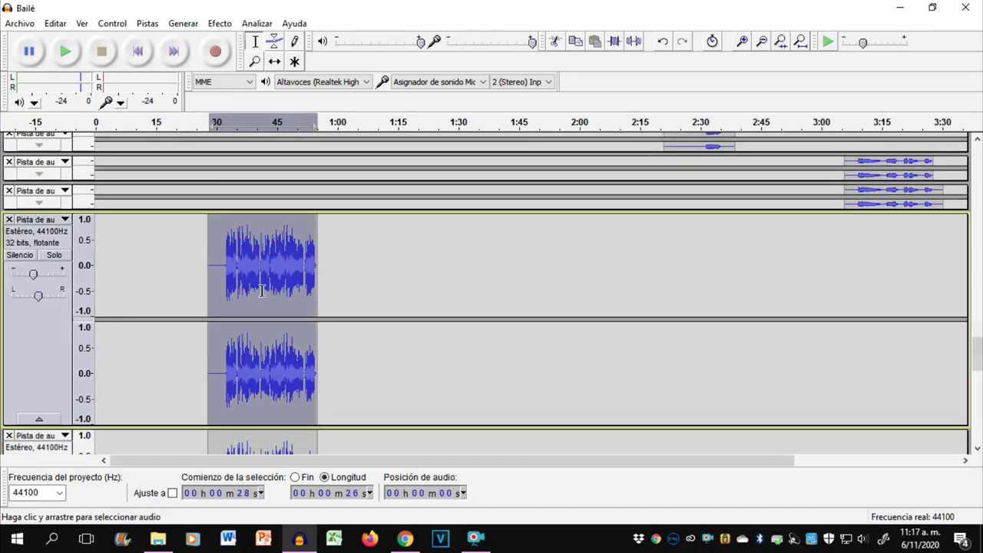
{"action": "scroll", "coordinate": [261, 290], "scroll_direction": "down", "scroll_amount": 3}
{"action": "left_click", "coordinate": [259, 288]}
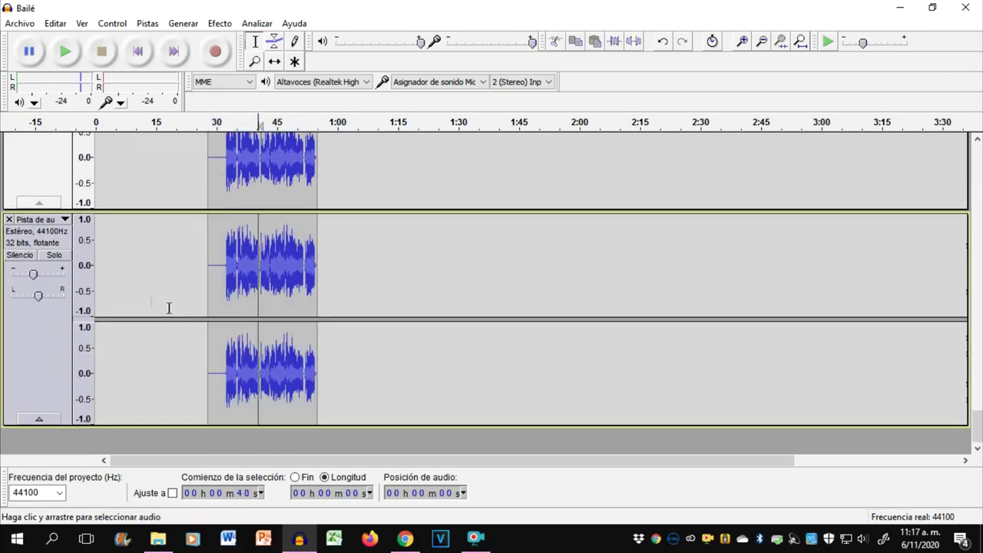
- Solo the original vocal track and each of its duplicates below it
{"action": "scroll", "coordinate": [120, 307], "scroll_direction": "up", "scroll_amount": 5}
{"action": "scroll", "coordinate": [113, 305], "scroll_direction": "down", "scroll_amount": 4}
{"action": "scroll", "coordinate": [113, 306], "scroll_direction": "up", "scroll_amount": 1}
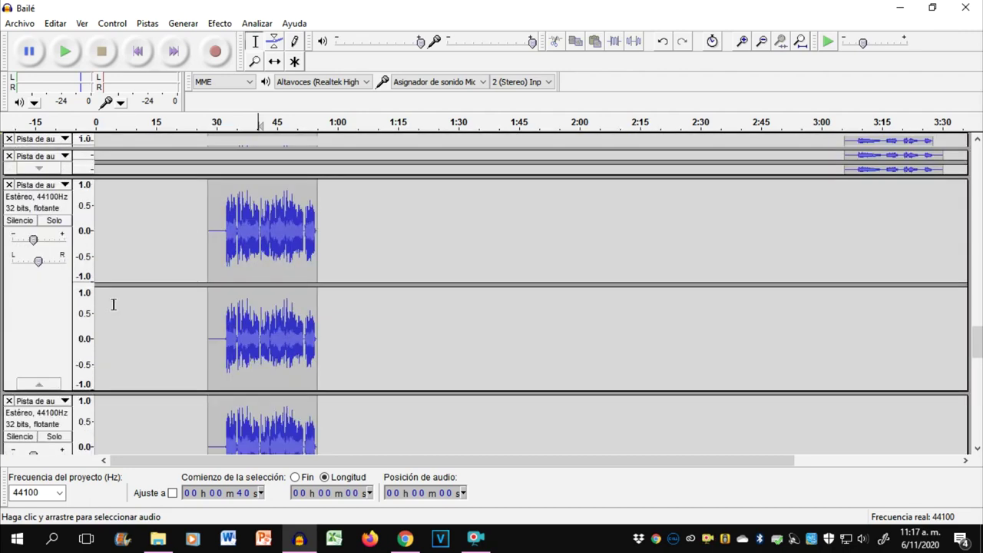
{"action": "left_click", "coordinate": [54, 220]}
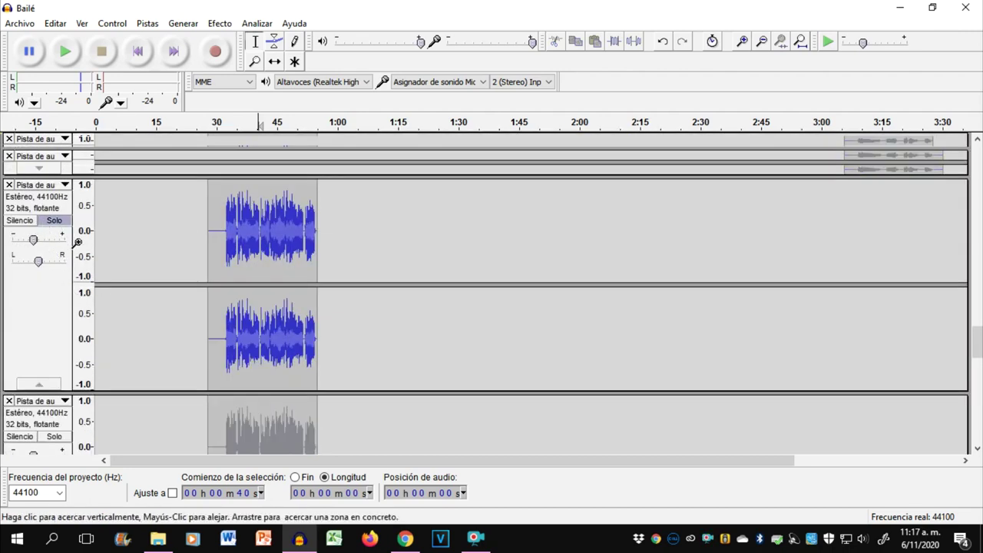
{"action": "scroll", "coordinate": [69, 261], "scroll_direction": "up", "scroll_amount": 1}
{"action": "scroll", "coordinate": [68, 290], "scroll_direction": "down", "scroll_amount": 6}
{"action": "scroll", "coordinate": [61, 292], "scroll_direction": "up", "scroll_amount": 1}
{"action": "left_click", "coordinate": [54, 316]}
{"action": "left_click", "coordinate": [52, 318]}
{"action": "scroll", "coordinate": [50, 321], "scroll_direction": "down", "scroll_amount": 1}
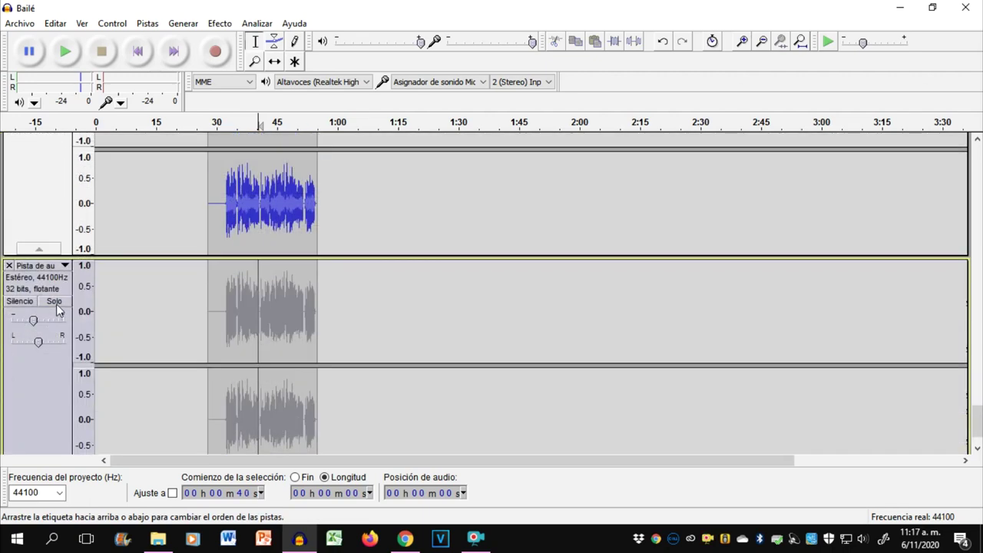
{"action": "left_click", "coordinate": [54, 302]}
{"action": "scroll", "coordinate": [56, 304], "scroll_direction": "down", "scroll_amount": 2}
- Examine the stacked vocal tracks one after another, from the last duplicate up to the original and back down
{"action": "double_click", "coordinate": [252, 298]}
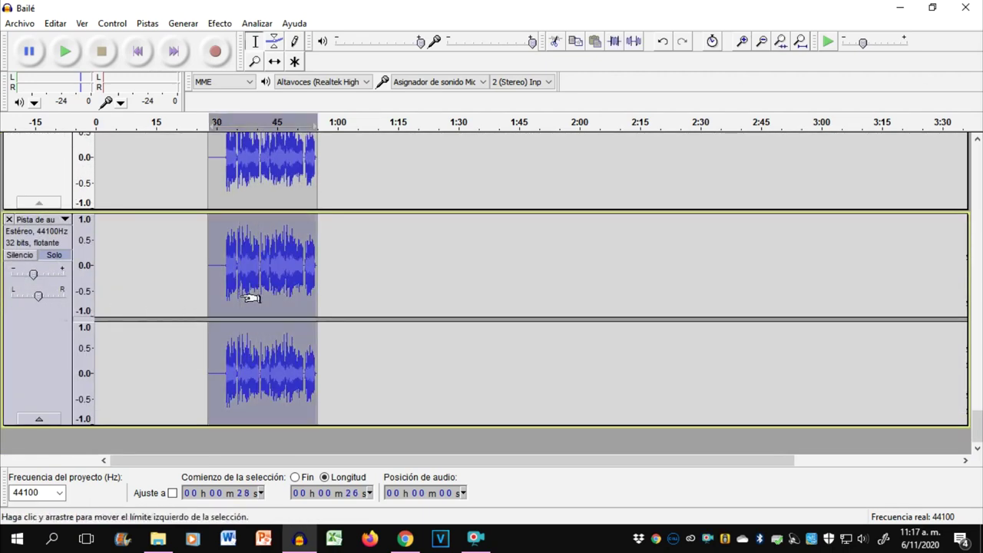
{"action": "scroll", "coordinate": [249, 292], "scroll_direction": "up", "scroll_amount": 8}
{"action": "scroll", "coordinate": [247, 279], "scroll_direction": "up", "scroll_amount": 8}
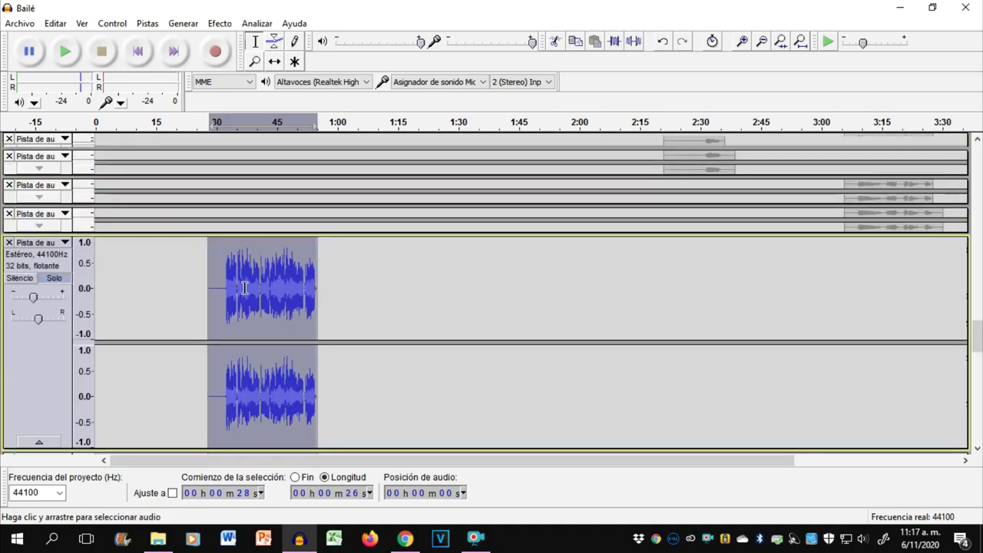
{"action": "left_click", "coordinate": [268, 315]}
{"action": "scroll", "coordinate": [269, 315], "scroll_direction": "down", "scroll_amount": 5}
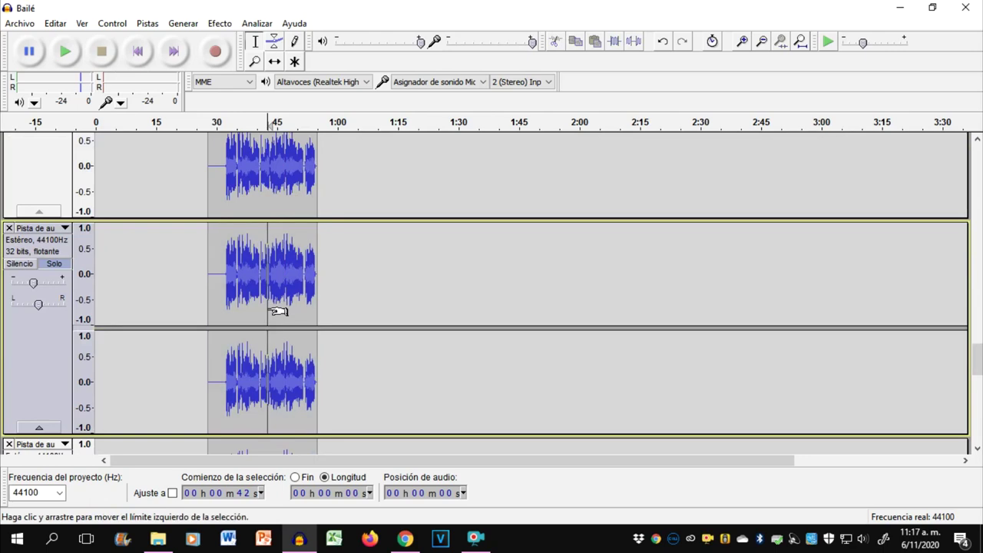
{"action": "scroll", "coordinate": [269, 313], "scroll_direction": "down", "scroll_amount": 3}
{"action": "scroll", "coordinate": [262, 326], "scroll_direction": "down", "scroll_amount": 3}
{"action": "left_click", "coordinate": [260, 335]}
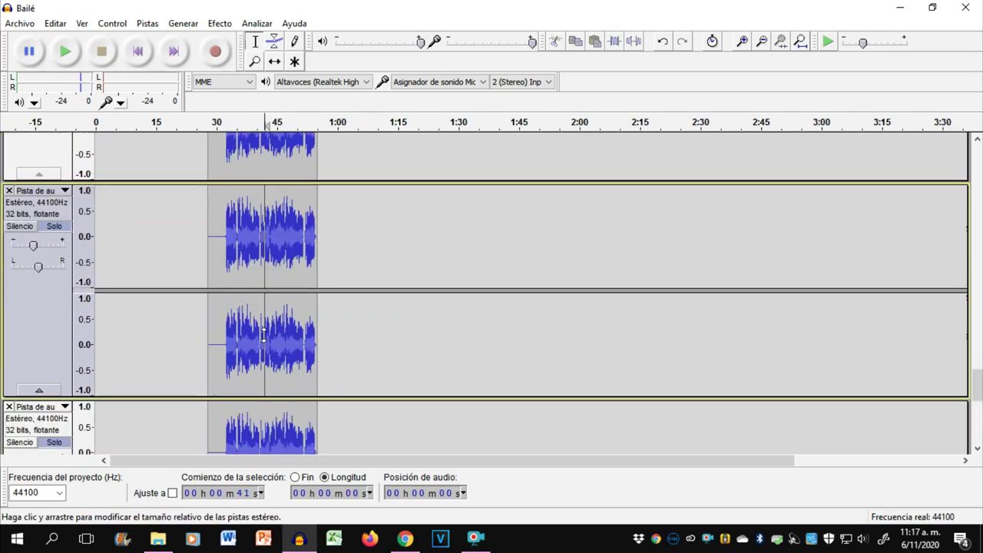
{"action": "scroll", "coordinate": [255, 335], "scroll_direction": "up", "scroll_amount": 2}
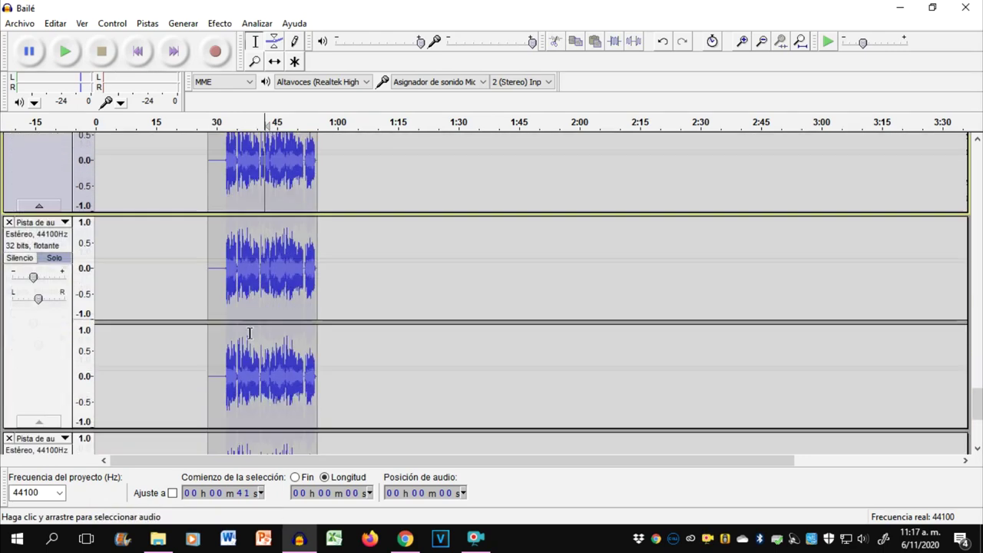
{"action": "double_click", "coordinate": [262, 334]}
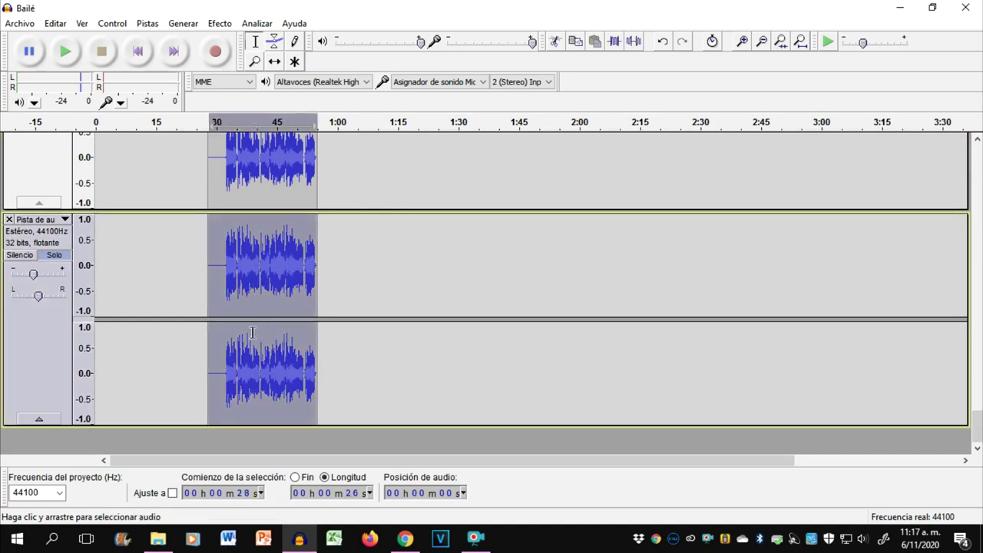
{"action": "scroll", "coordinate": [252, 332], "scroll_direction": "up", "scroll_amount": 6}
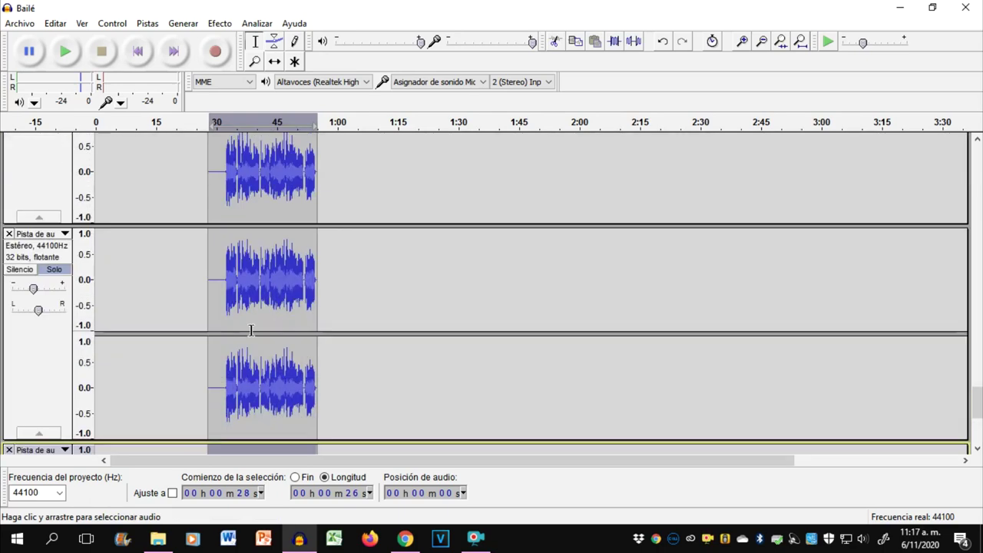
{"action": "scroll", "coordinate": [251, 328], "scroll_direction": "up", "scroll_amount": 2}
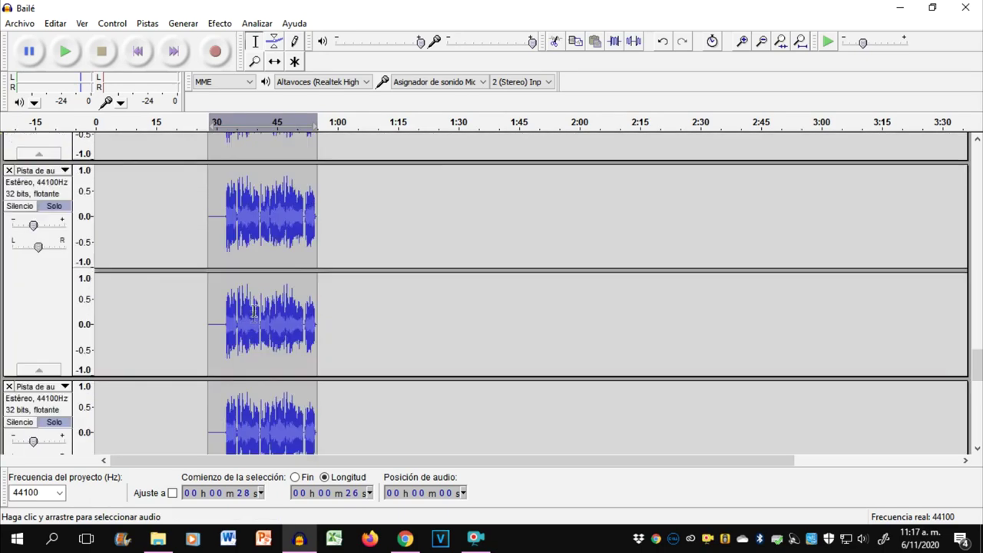
{"action": "left_click", "coordinate": [226, 270]}
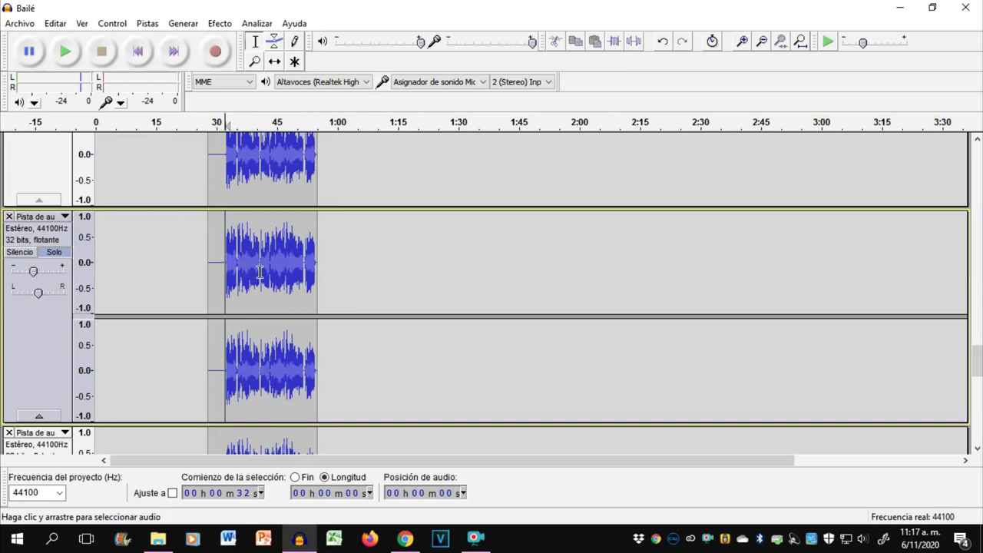
{"action": "left_click", "coordinate": [259, 270]}
{"action": "scroll", "coordinate": [261, 272], "scroll_direction": "up", "scroll_amount": 4}
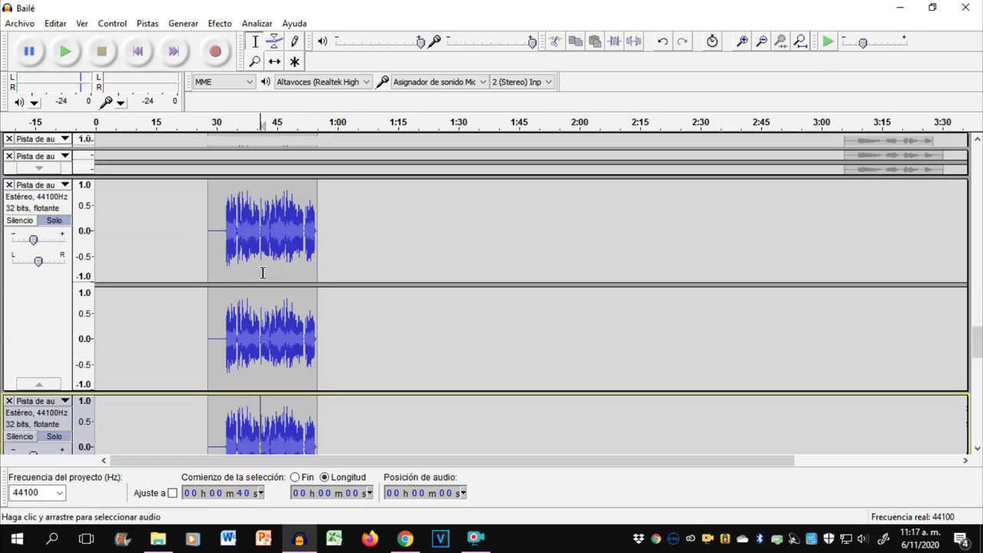
{"action": "scroll", "coordinate": [68, 351], "scroll_direction": "down", "scroll_amount": 4}
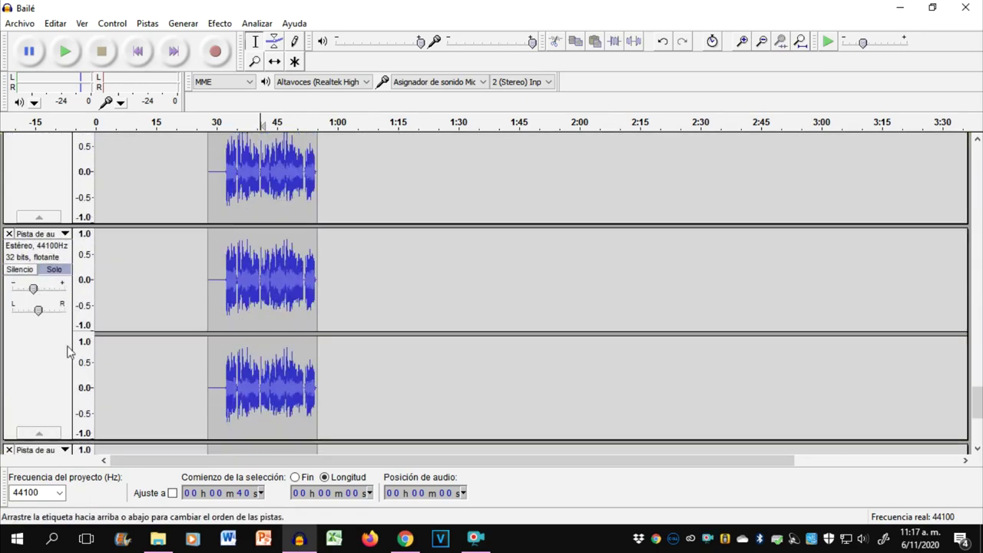
- Turn off solo on all the duplicate tracks, leaving only the original vocal track soloed
{"action": "left_click", "coordinate": [61, 268]}
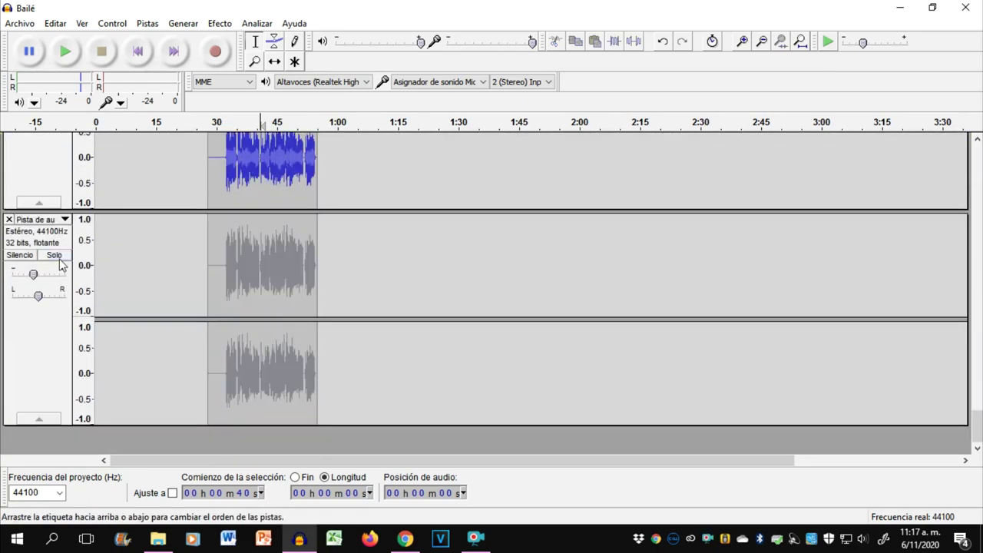
{"action": "scroll", "coordinate": [61, 261], "scroll_direction": "down", "scroll_amount": 1}
{"action": "left_click", "coordinate": [61, 261]}
{"action": "scroll", "coordinate": [62, 291], "scroll_direction": "down", "scroll_amount": 3}
{"action": "left_click", "coordinate": [62, 321]}
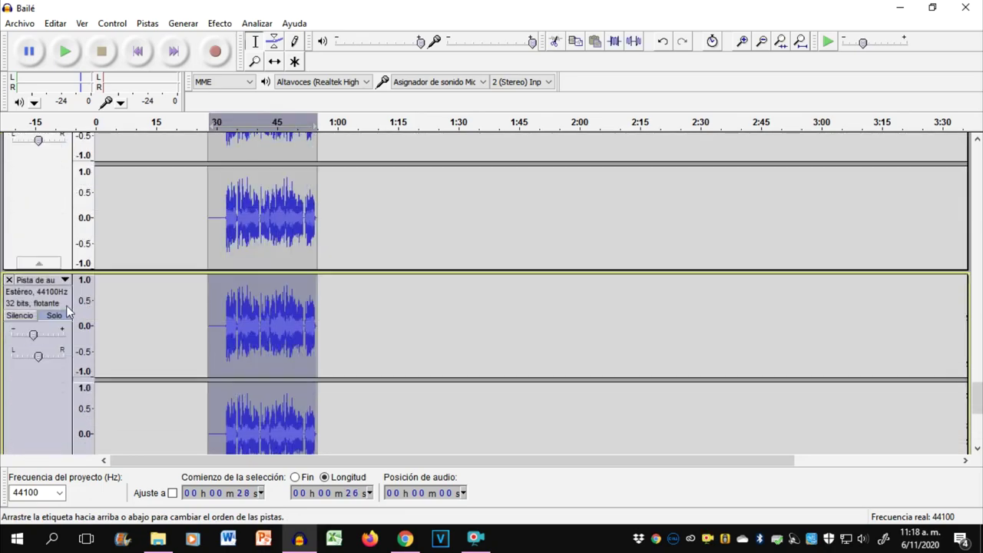
{"action": "scroll", "coordinate": [61, 321], "scroll_direction": "down", "scroll_amount": 1}
{"action": "left_click", "coordinate": [62, 289]}
{"action": "scroll", "coordinate": [61, 289], "scroll_direction": "down", "scroll_amount": 1}
{"action": "left_click", "coordinate": [61, 261]}
{"action": "scroll", "coordinate": [62, 262], "scroll_direction": "down", "scroll_amount": 1}
{"action": "left_click", "coordinate": [53, 266]}
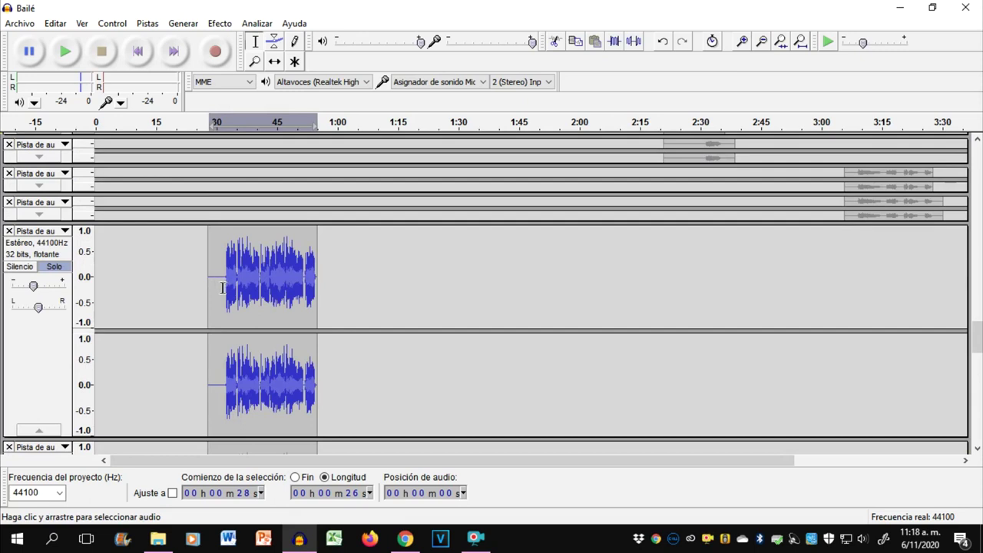
- Play back the soloed original vocal from 32 s for several seconds, then stop
{"action": "left_click", "coordinate": [222, 288]}
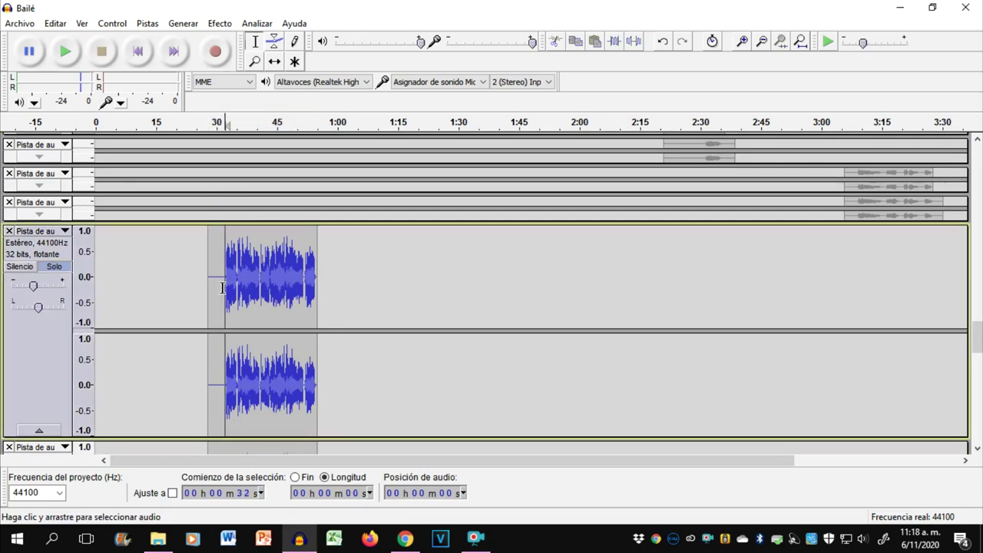
{"action": "key", "text": "space"}
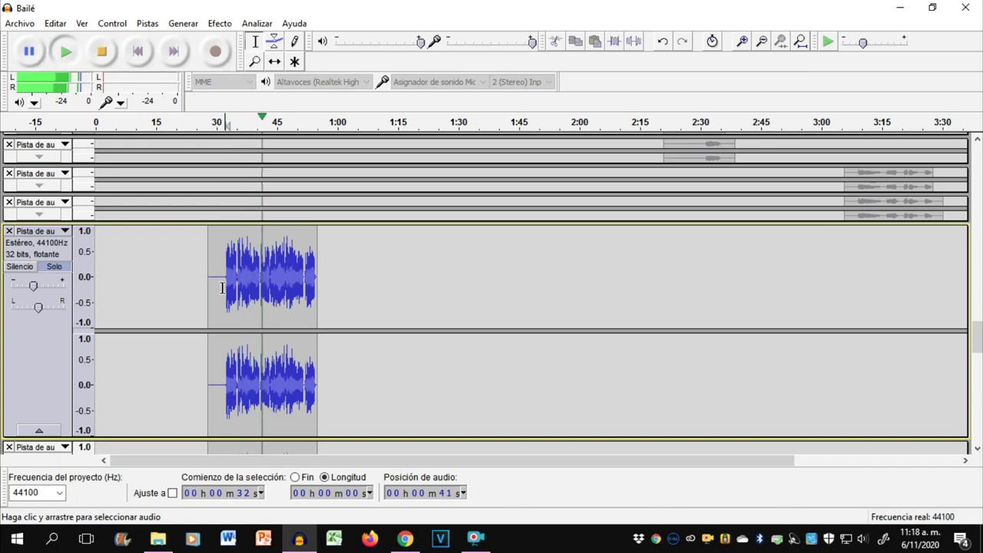
{"action": "key", "text": "space"}
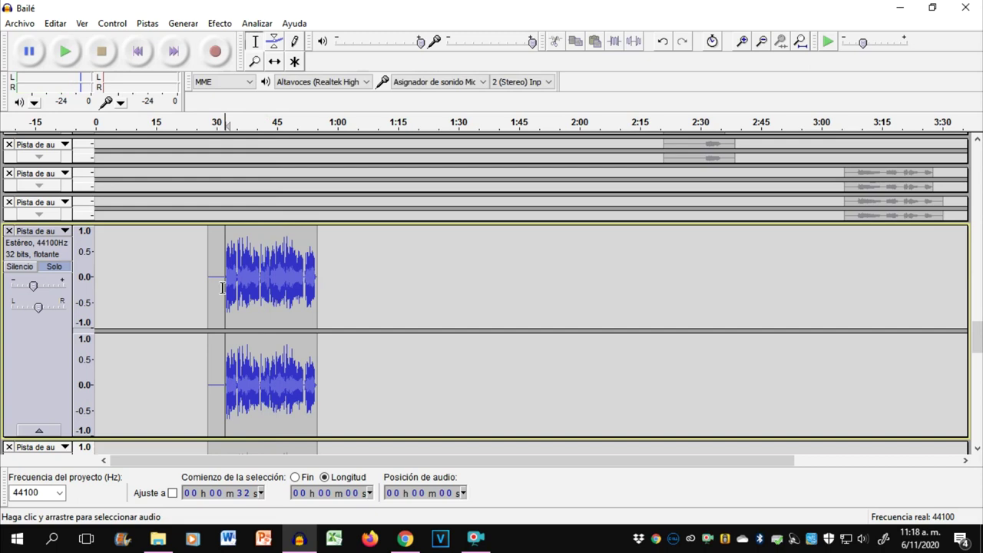
- Turn off solo on the original vocal track and solo the first two duplicates below it
{"action": "scroll", "coordinate": [153, 284], "scroll_direction": "down", "scroll_amount": 2}
{"action": "scroll", "coordinate": [82, 248], "scroll_direction": "up", "scroll_amount": 2}
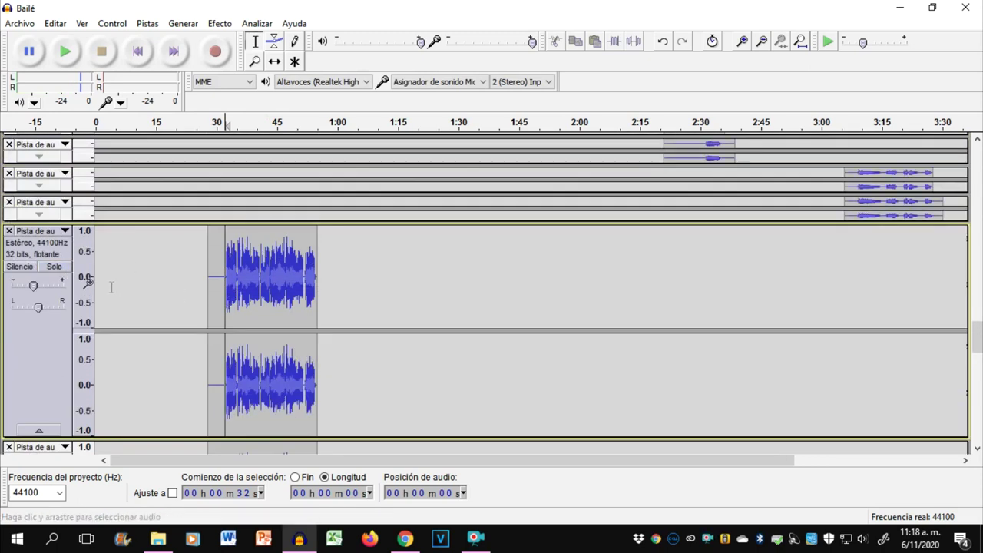
{"action": "scroll", "coordinate": [83, 279], "scroll_direction": "down", "scroll_amount": 3}
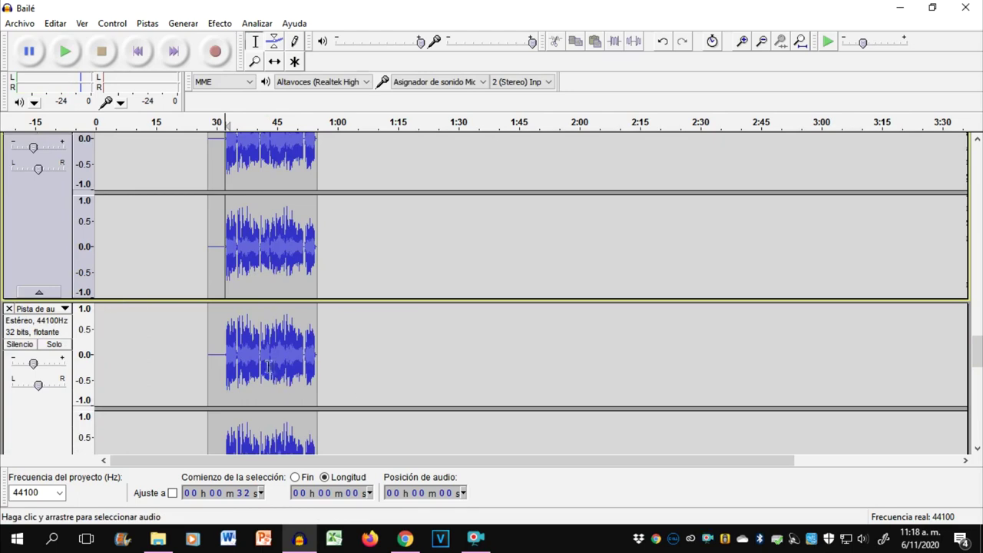
{"action": "left_click", "coordinate": [275, 269]}
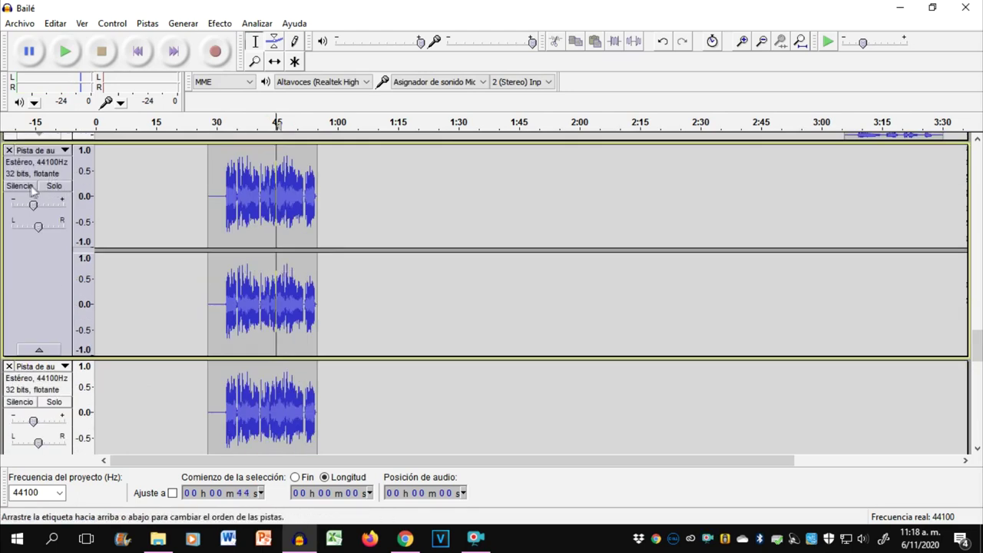
{"action": "scroll", "coordinate": [60, 199], "scroll_direction": "down", "scroll_amount": 3}
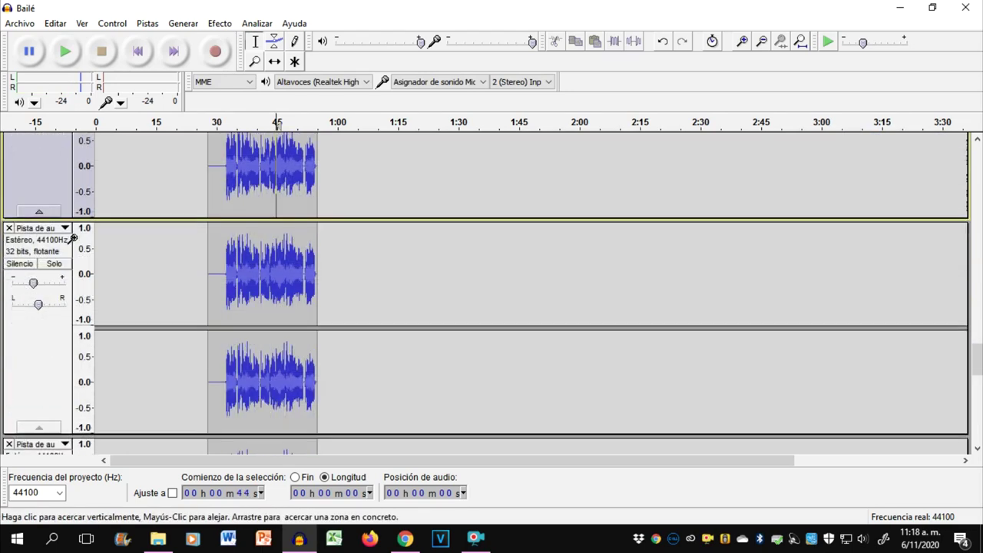
{"action": "left_click", "coordinate": [53, 264]}
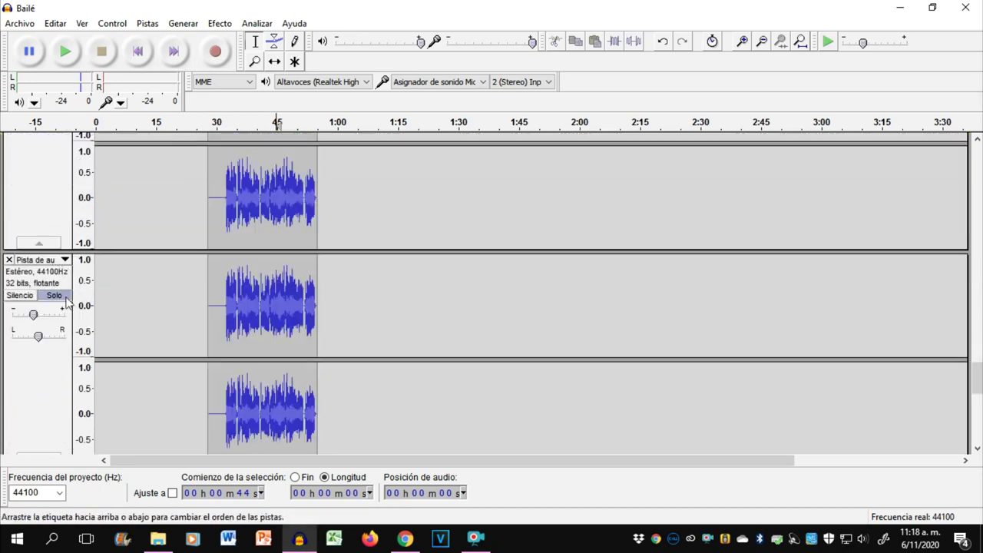
{"action": "scroll", "coordinate": [369, 308], "scroll_direction": "down", "scroll_amount": 1}
{"action": "scroll", "coordinate": [350, 306], "scroll_direction": "up", "scroll_amount": 1}
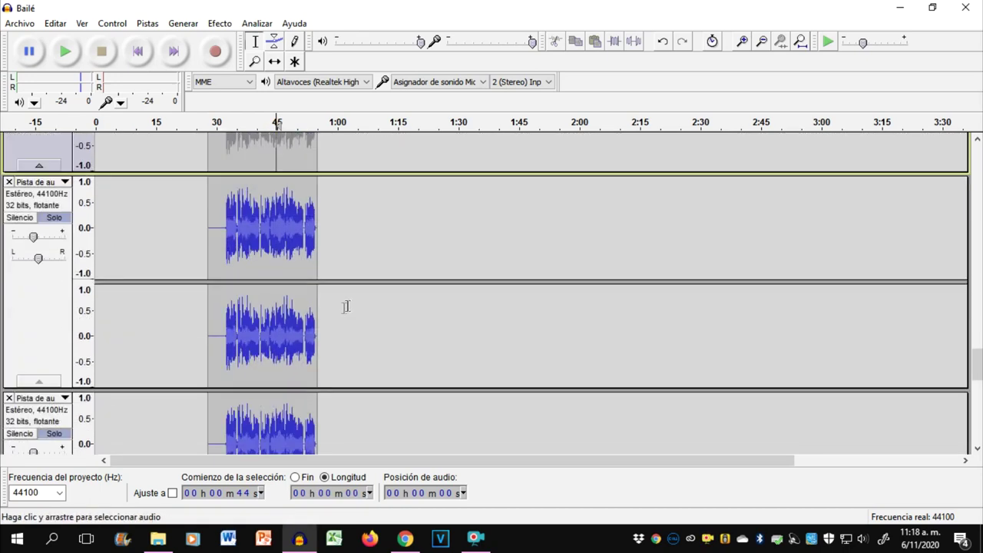
- Silence the vocals from about 32.2 s to 40.9 s on both soloed duplicate tracks
{"action": "left_click", "coordinate": [255, 234]}
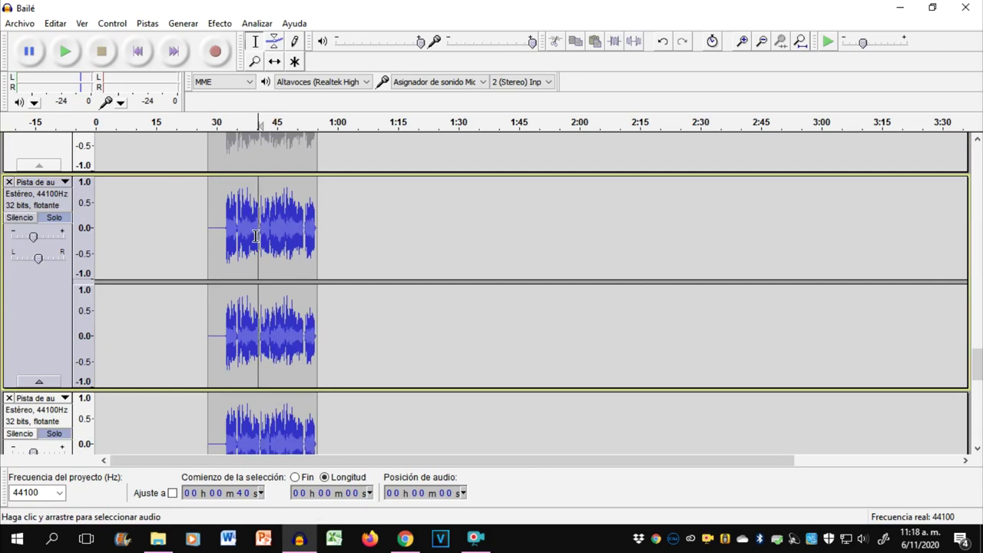
{"action": "key", "text": "ctrl+2"}
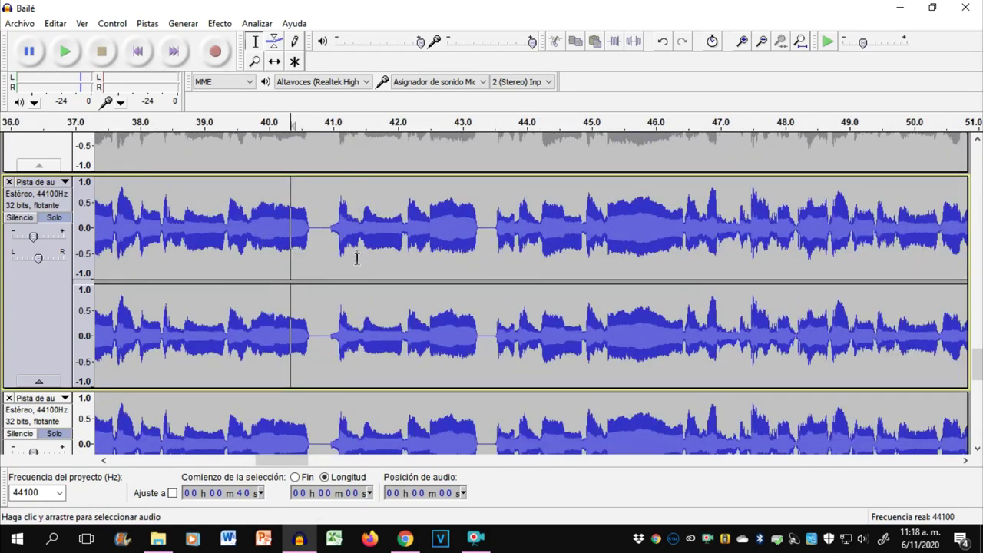
{"action": "left_click_drag", "start_coordinate": [328, 243], "coordinate": [231, 278]}
{"action": "left_click_drag", "start_coordinate": [224, 278], "coordinate": [197, 424]}
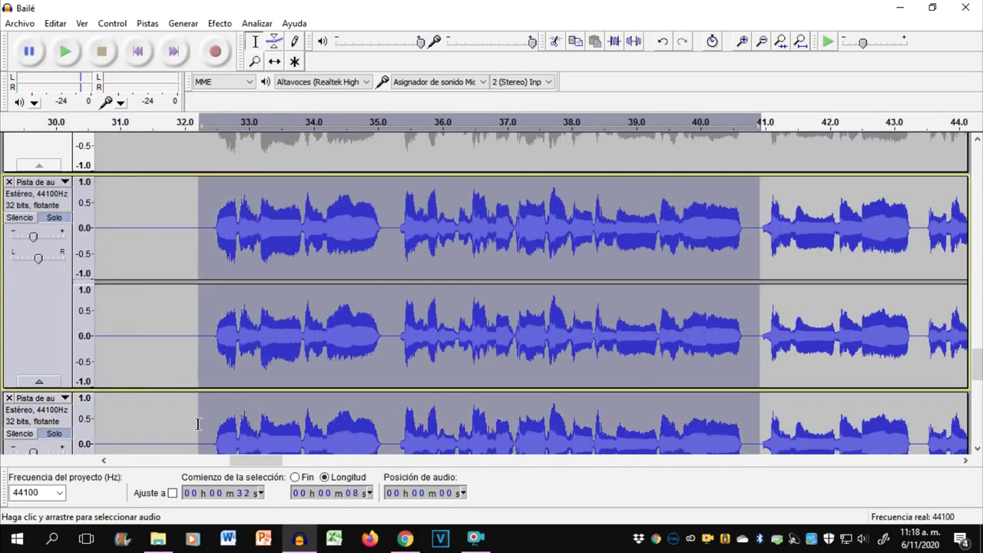
{"action": "scroll", "coordinate": [198, 424], "scroll_direction": "down", "scroll_amount": 3}
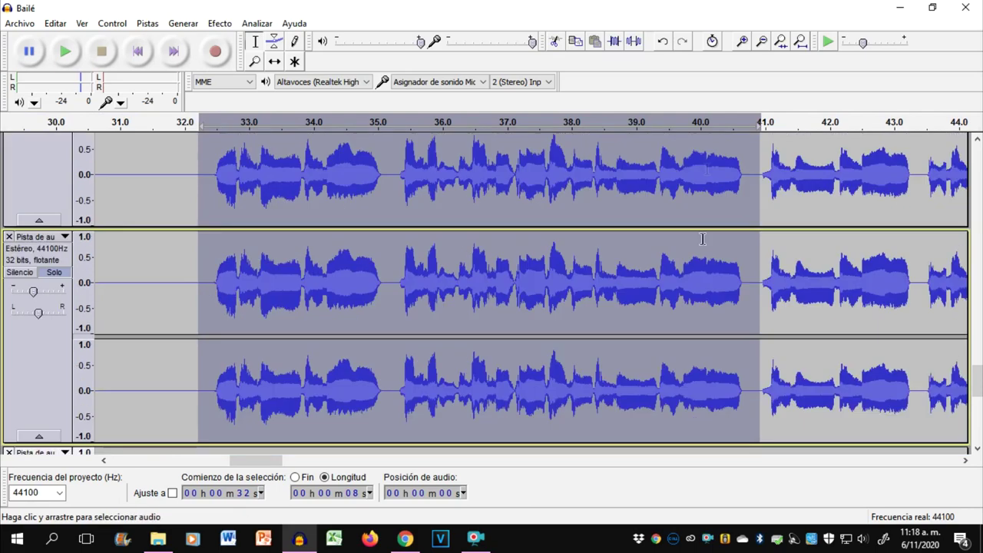
{"action": "left_click", "coordinate": [635, 44]}
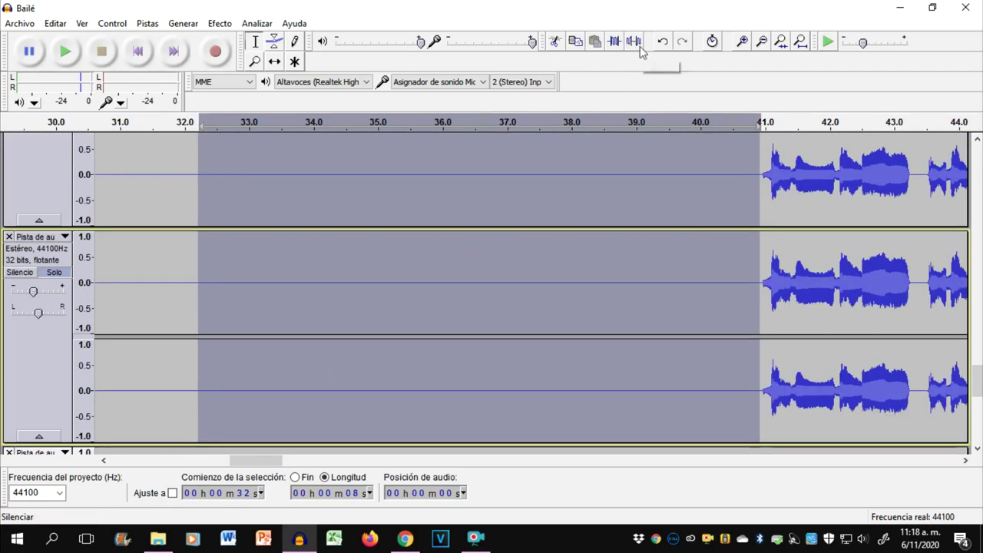
{"action": "scroll", "coordinate": [687, 206], "scroll_direction": "down", "scroll_amount": 1}
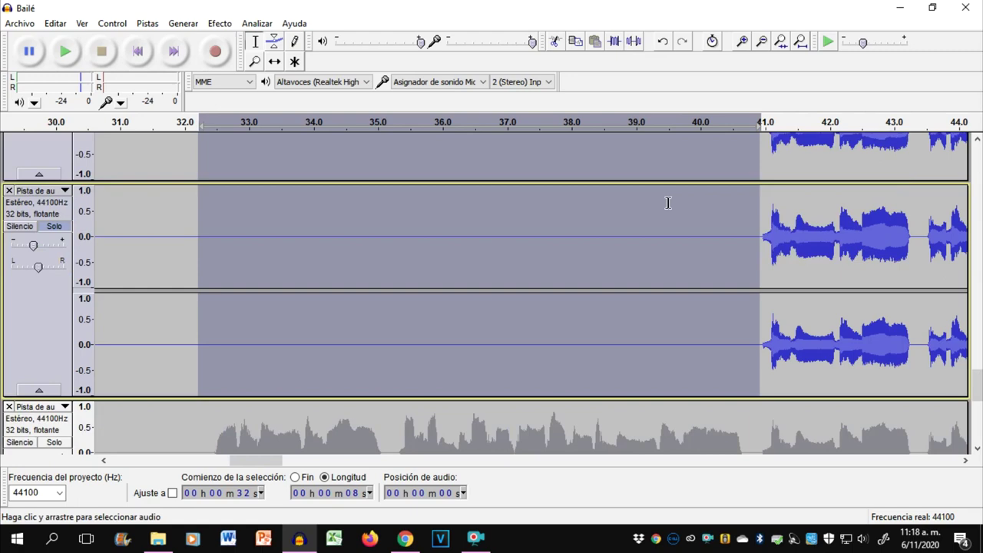
- Silence the phrase from about 43.4 s to 51.6 s on both soloed duplicate tracks
{"action": "key", "text": "ctrl+3"}
{"action": "key", "text": "ctrl+3"}
{"action": "key", "text": "ctrl+3"}
{"action": "key", "text": "ctrl+3"}
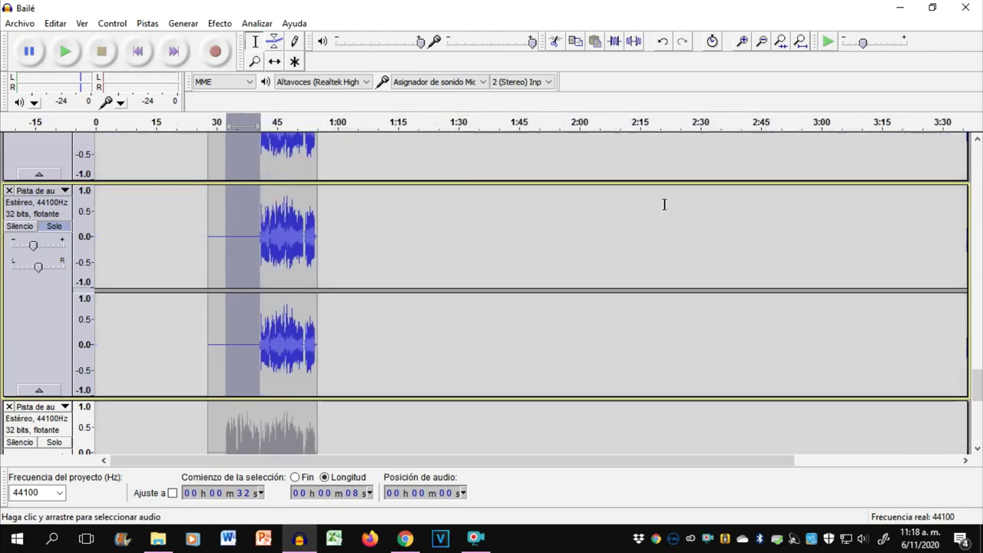
{"action": "left_click", "coordinate": [271, 235]}
{"action": "key", "text": "ctrl+1"}
{"action": "key", "text": "ctrl+1"}
{"action": "key", "text": "ctrl+1"}
{"action": "left_click_drag", "start_coordinate": [271, 240], "coordinate": [537, 250]}
{"action": "scroll", "coordinate": [530, 249], "scroll_direction": "up", "scroll_amount": 2}
{"action": "scroll", "coordinate": [522, 246], "scroll_direction": "down", "scroll_amount": 3}
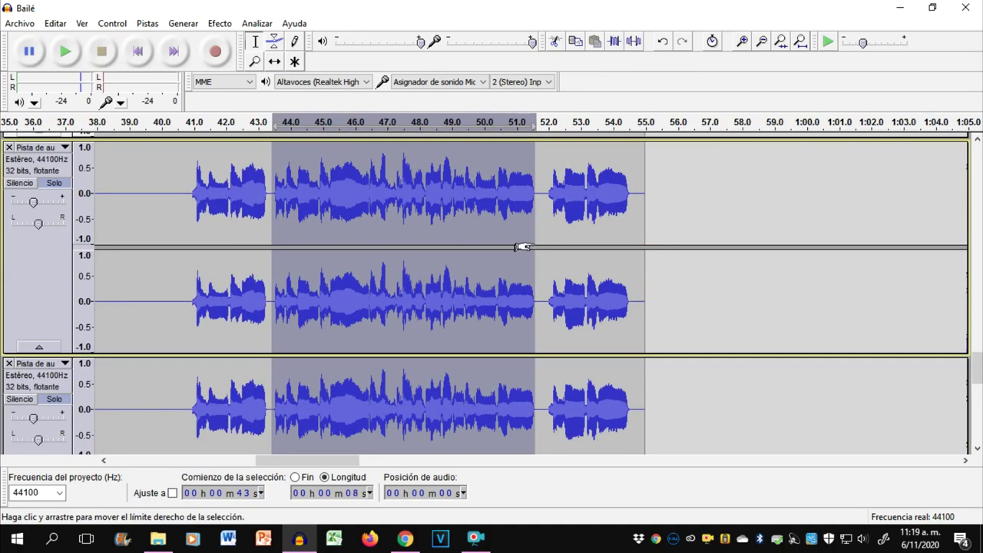
{"action": "left_click", "coordinate": [636, 44]}
{"action": "scroll", "coordinate": [487, 194], "scroll_direction": "down", "scroll_amount": 6}
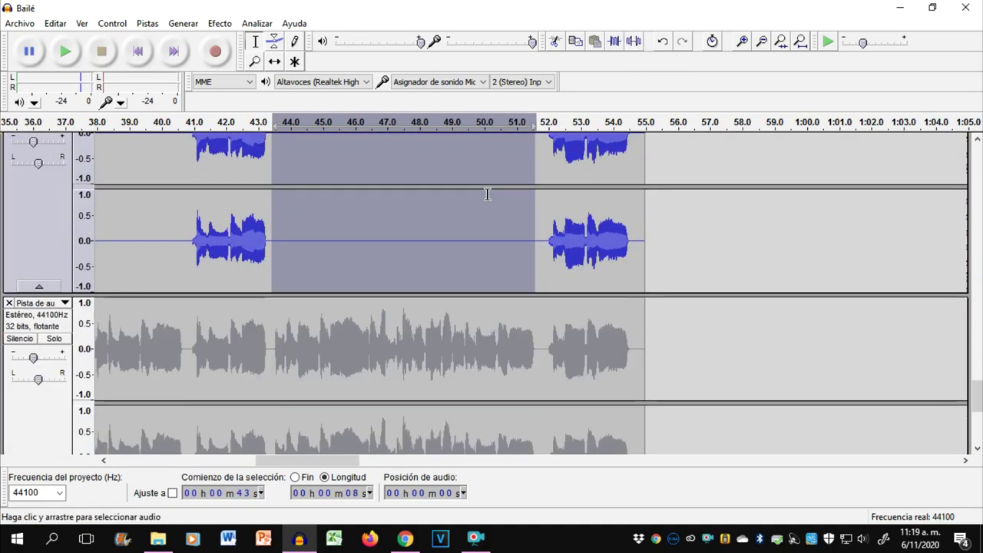
{"action": "scroll", "coordinate": [167, 268], "scroll_direction": "up", "scroll_amount": 5}
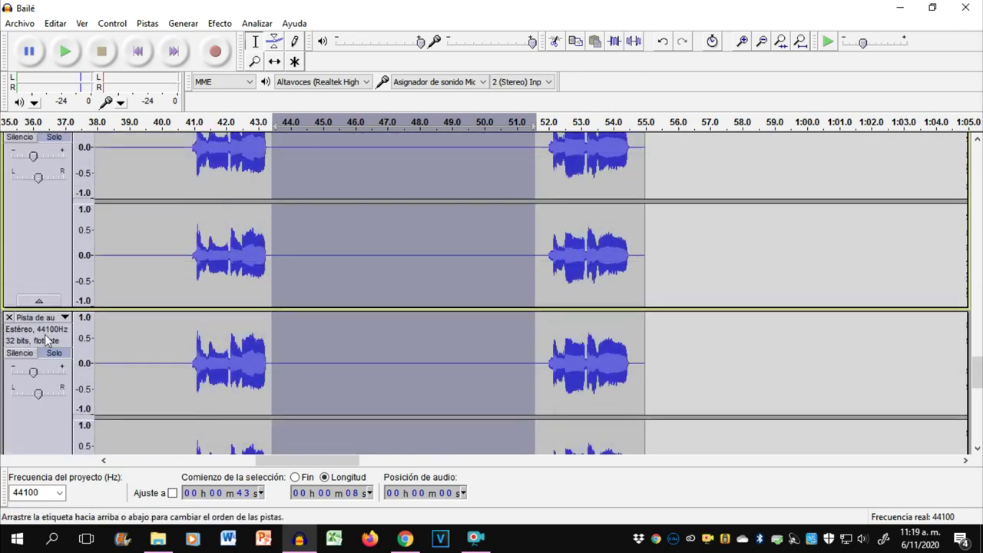
- Play back the soloed duplicates from just before the phrase at 41 s, then stop
{"action": "left_click", "coordinate": [185, 374]}
{"action": "scroll", "coordinate": [185, 373], "scroll_direction": "down", "scroll_amount": 2}
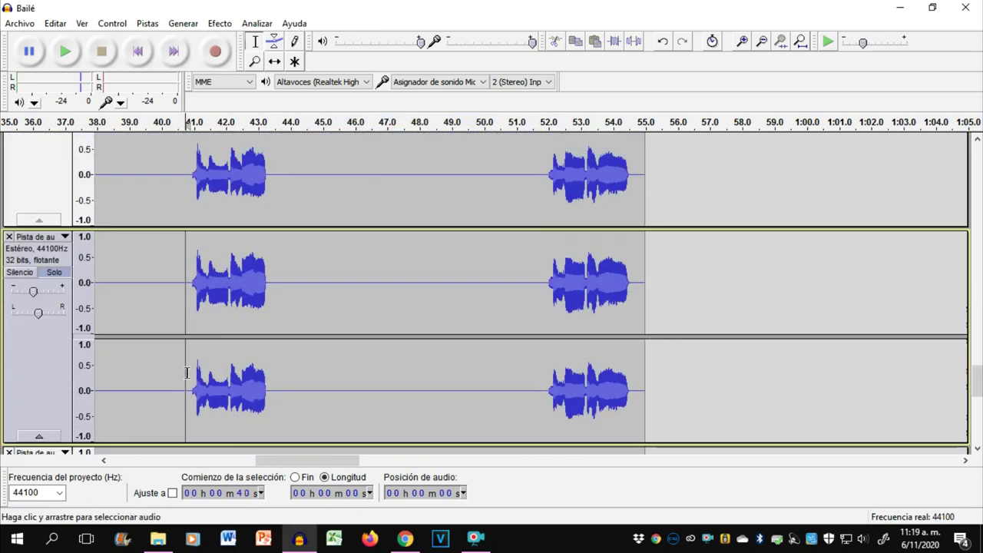
{"action": "key", "text": "space"}
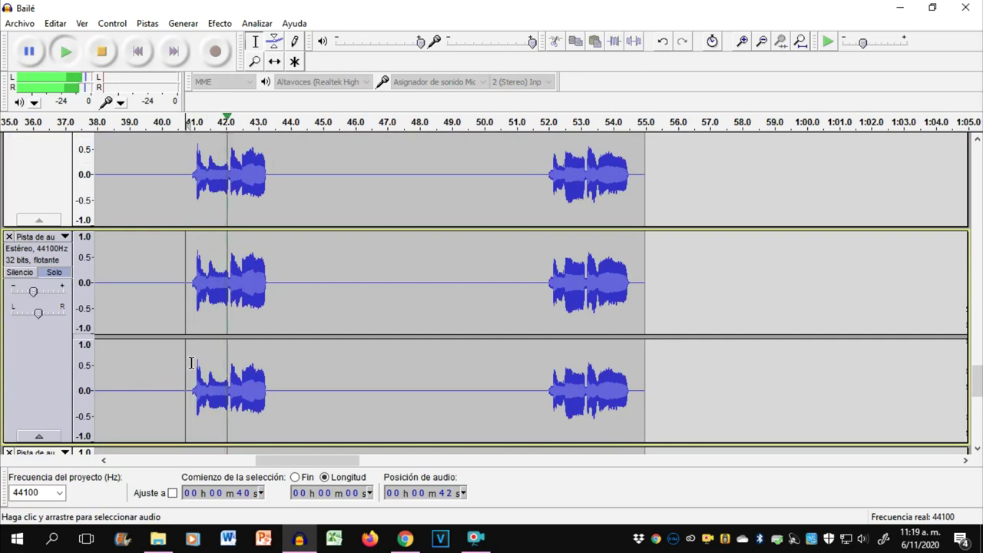
{"action": "key", "text": "space"}
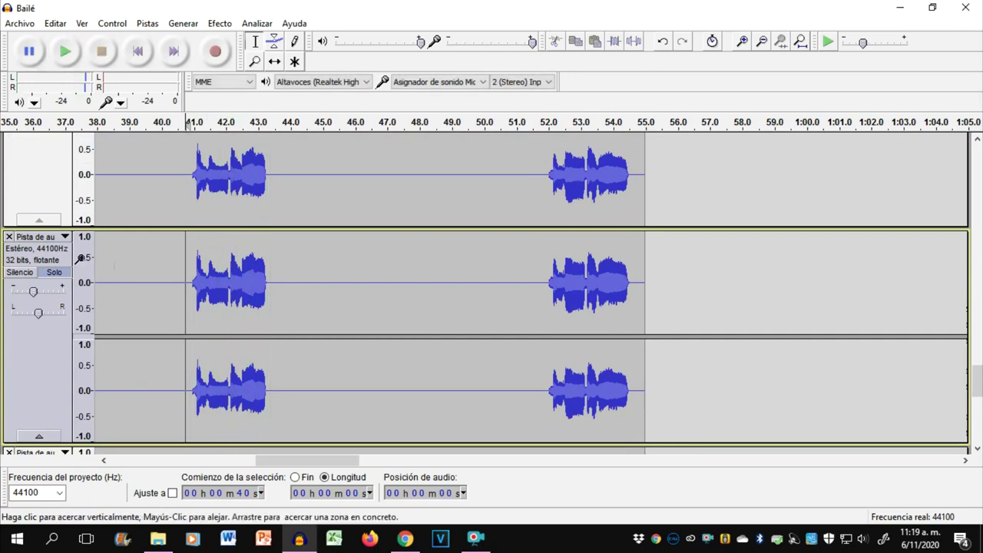
- Turn off solo on the two edited duplicates and solo the next two duplicates below them
{"action": "left_click", "coordinate": [53, 274]}
{"action": "scroll", "coordinate": [54, 279], "scroll_direction": "down", "scroll_amount": 2}
{"action": "scroll", "coordinate": [56, 161], "scroll_direction": "down", "scroll_amount": 2}
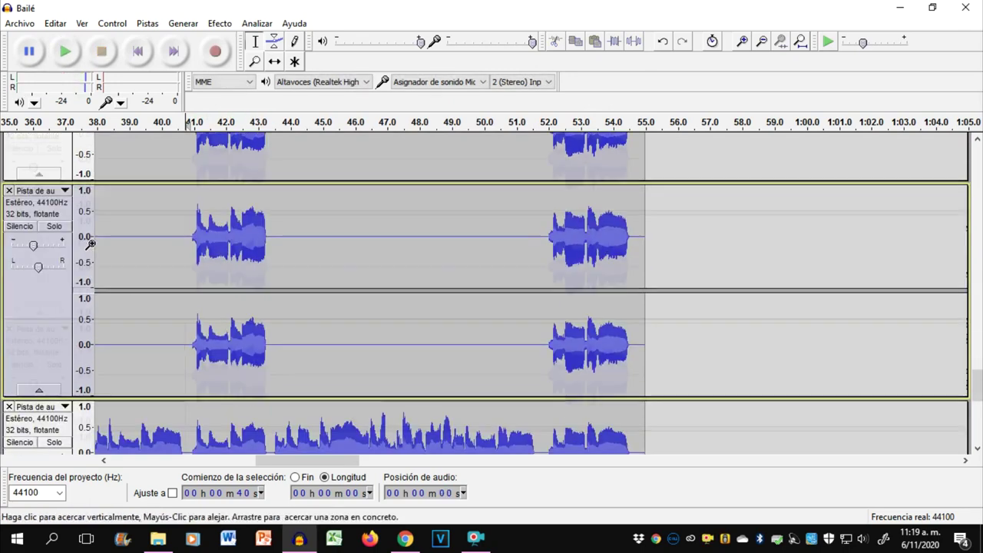
{"action": "scroll", "coordinate": [90, 252], "scroll_direction": "down", "scroll_amount": 2}
{"action": "left_click", "coordinate": [65, 309]}
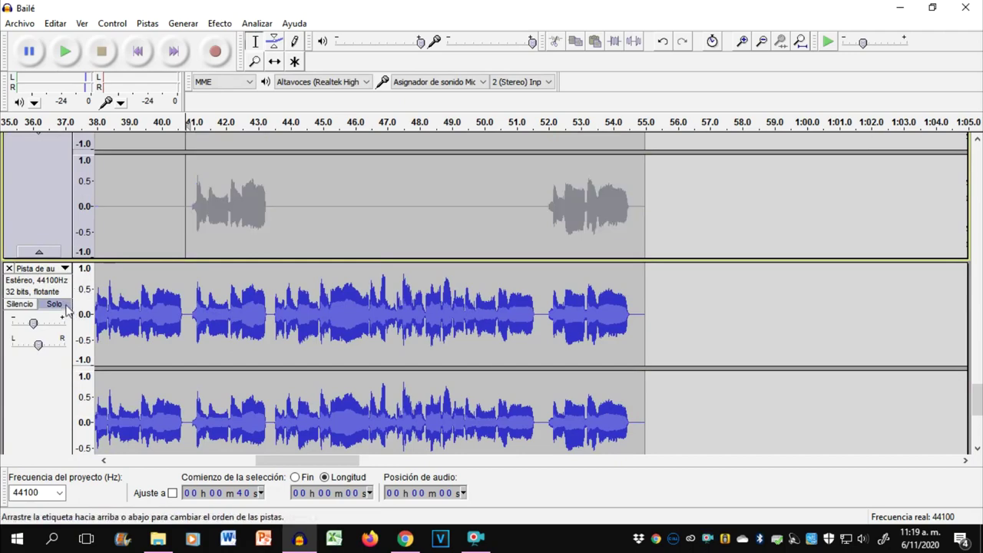
{"action": "scroll", "coordinate": [65, 313], "scroll_direction": "down", "scroll_amount": 4}
{"action": "left_click", "coordinate": [54, 381]}
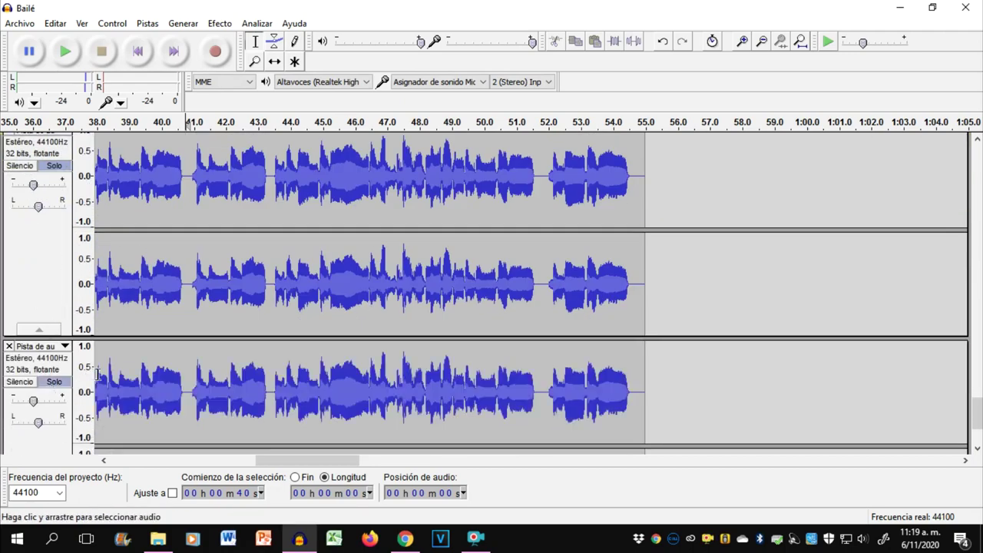
{"action": "scroll", "coordinate": [118, 366], "scroll_direction": "down", "scroll_amount": 3}
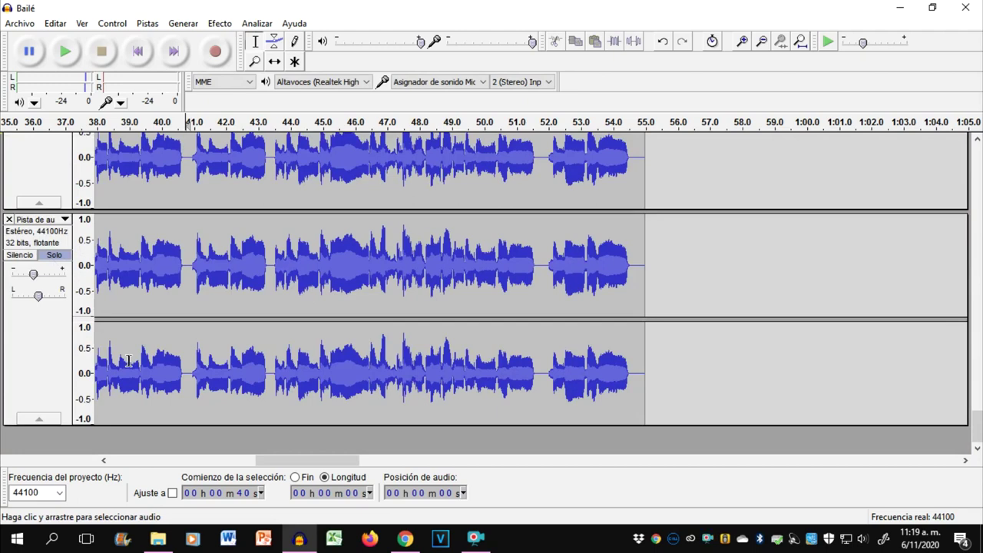
- Silence the vocals from about 32.2 s to 40.9 s on the upper of the two soloed duplicates
{"action": "left_click", "coordinate": [189, 282]}
{"action": "scroll", "coordinate": [189, 282], "scroll_direction": "down", "scroll_amount": 1}
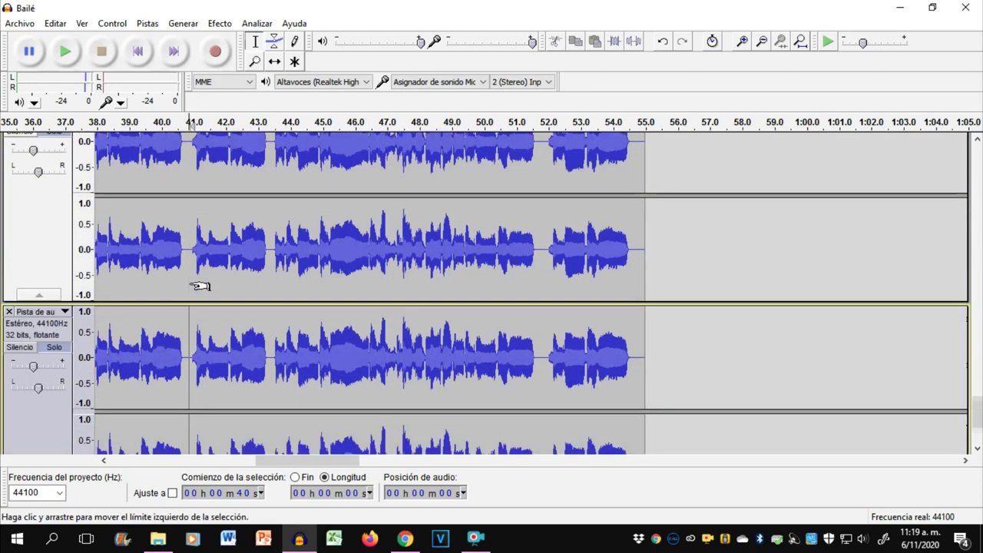
{"action": "left_click_drag", "start_coordinate": [189, 283], "coordinate": [331, 380]}
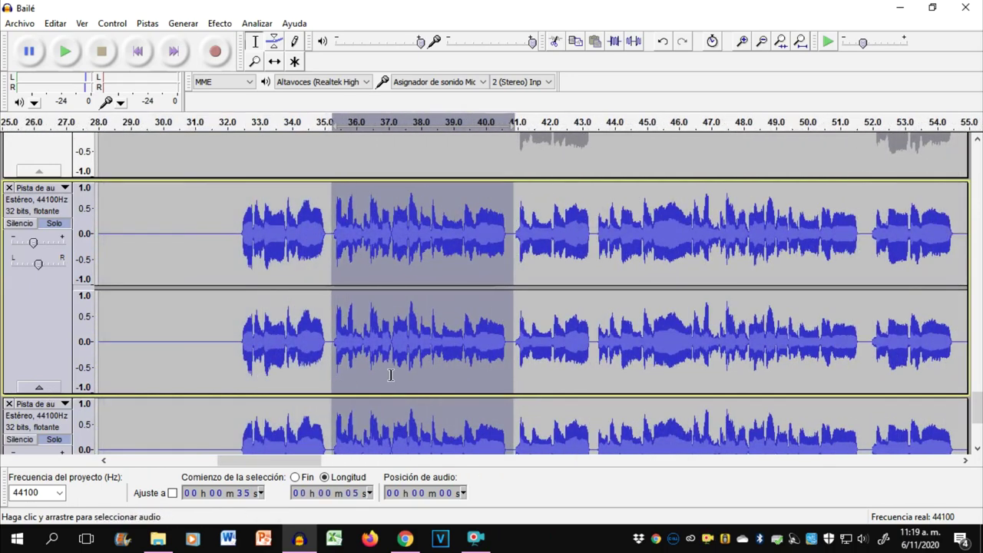
{"action": "left_click_drag", "start_coordinate": [238, 292], "coordinate": [513, 321]}
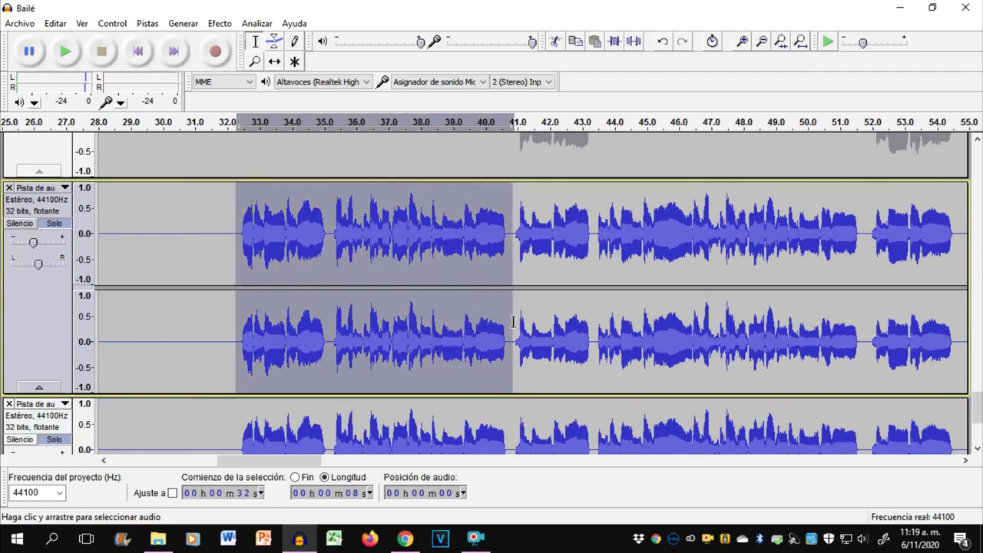
{"action": "left_click", "coordinate": [634, 40]}
- Silence the vocals from about 31.8 s to 40.7 s on the last duplicate track
{"action": "scroll", "coordinate": [258, 416], "scroll_direction": "down", "scroll_amount": 2}
{"action": "left_click_drag", "start_coordinate": [220, 396], "coordinate": [509, 419]}
{"action": "scroll", "coordinate": [509, 418], "scroll_direction": "down", "scroll_amount": 2}
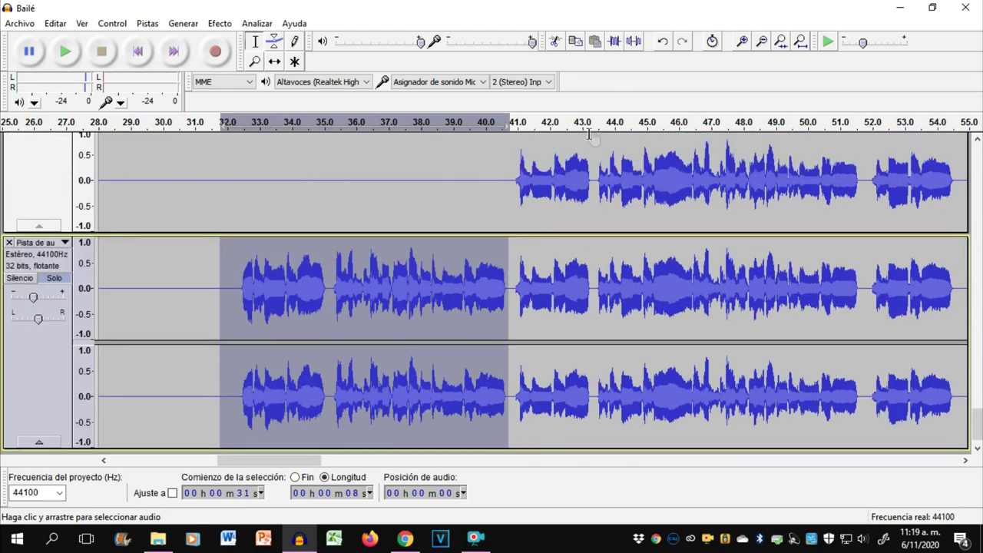
{"action": "left_click", "coordinate": [637, 43]}
- Silence the phrase from about 43.5 s to 51.6 s across the last two duplicate tracks together
{"action": "left_click_drag", "start_coordinate": [599, 188], "coordinate": [860, 299]}
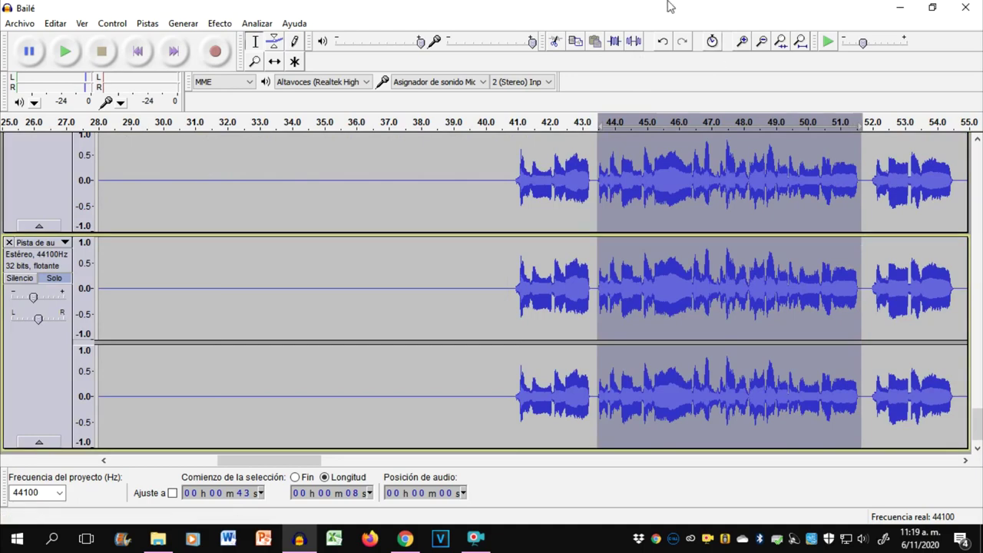
{"action": "left_click", "coordinate": [635, 43]}
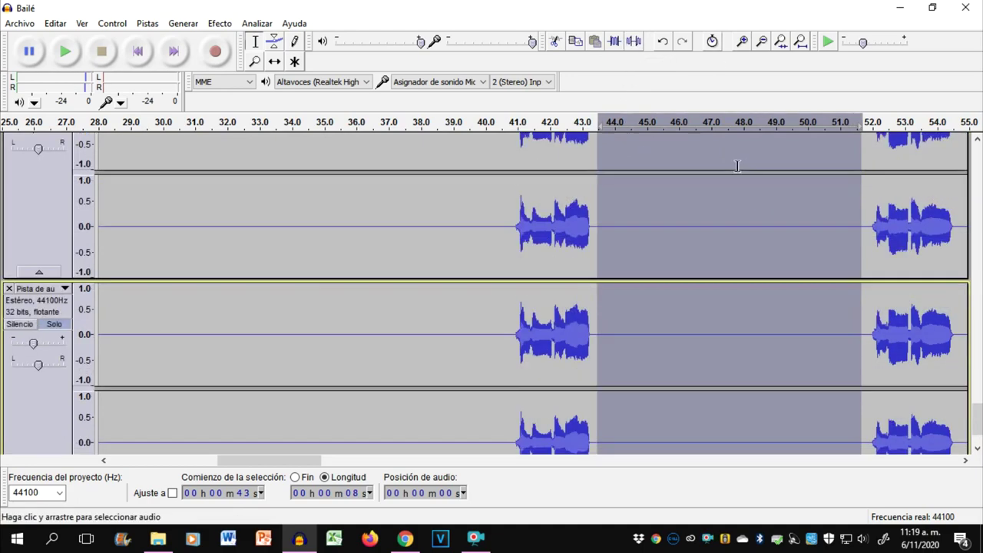
{"action": "scroll", "coordinate": [737, 166], "scroll_direction": "down", "scroll_amount": 2}
{"action": "scroll", "coordinate": [736, 166], "scroll_direction": "up", "scroll_amount": 1}
{"action": "scroll", "coordinate": [737, 166], "scroll_direction": "down", "scroll_amount": 5}
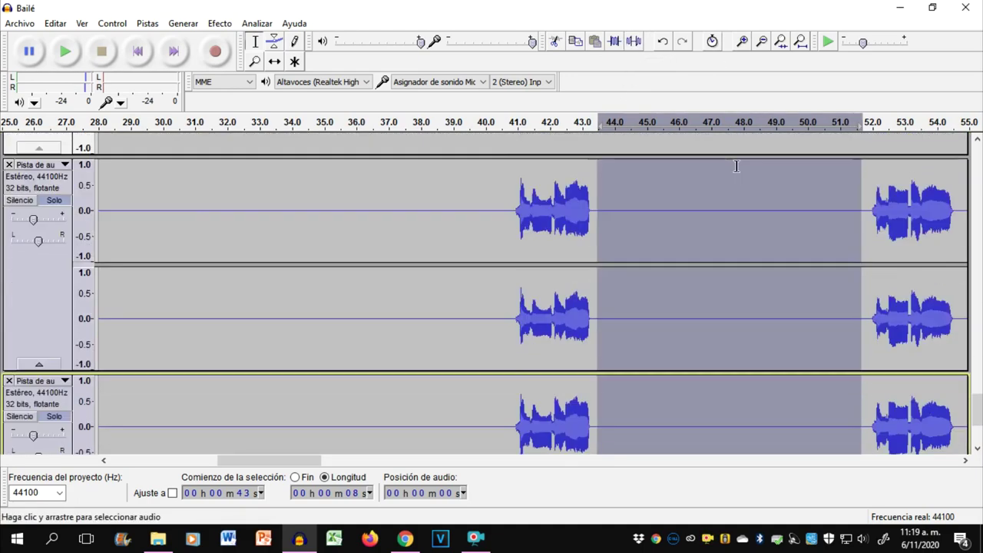
- Place the cursor at 40 s in the last duplicate track and leave only that track soloed
{"action": "left_click", "coordinate": [496, 275]}
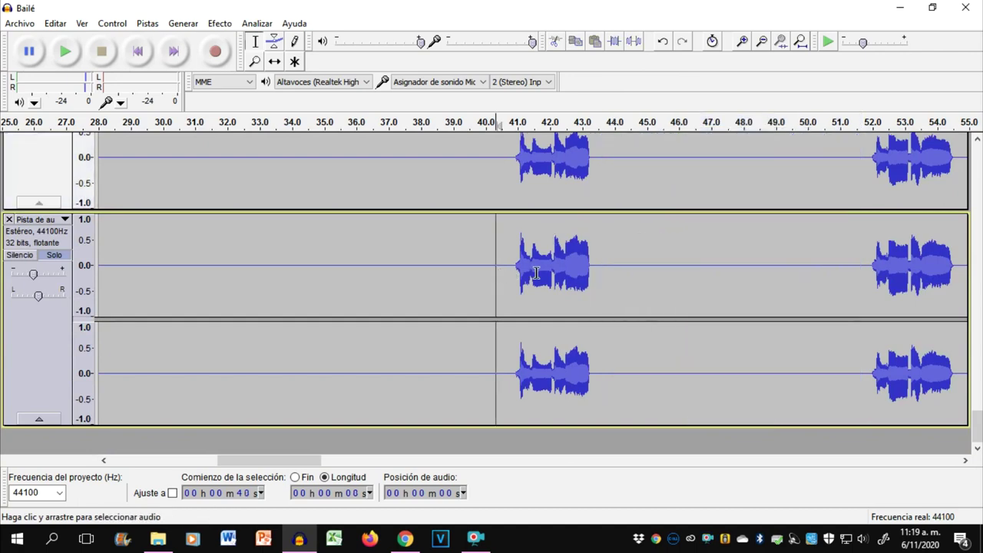
{"action": "scroll", "coordinate": [537, 269], "scroll_direction": "up", "scroll_amount": 1}
{"action": "scroll", "coordinate": [538, 268], "scroll_direction": "up", "scroll_amount": 1}
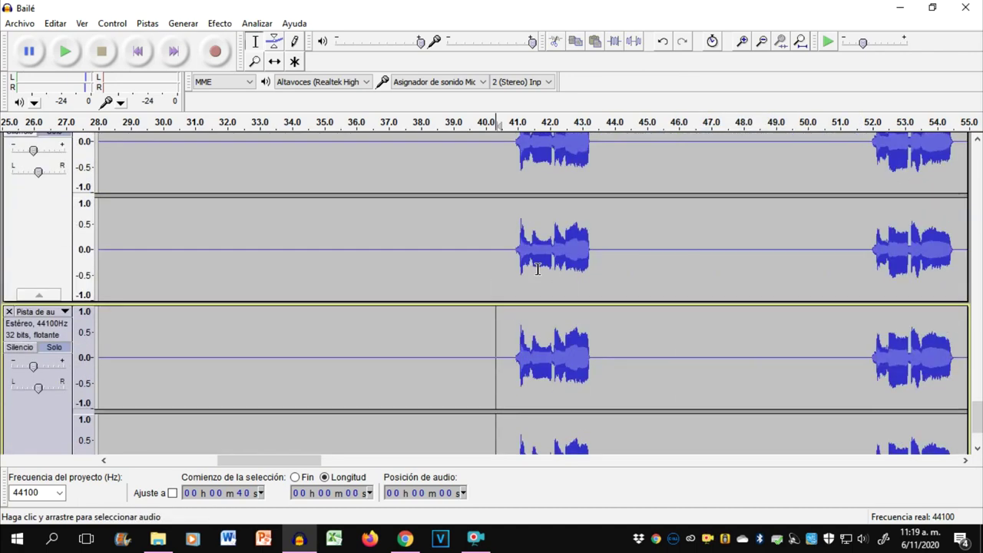
{"action": "scroll", "coordinate": [538, 269], "scroll_direction": "up", "scroll_amount": 2}
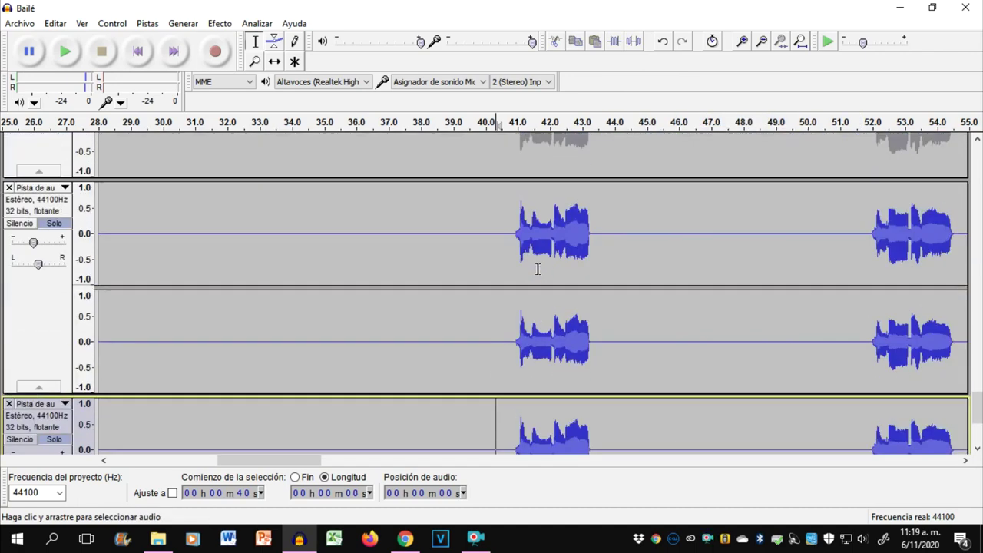
{"action": "key", "text": "ctrl+z"}
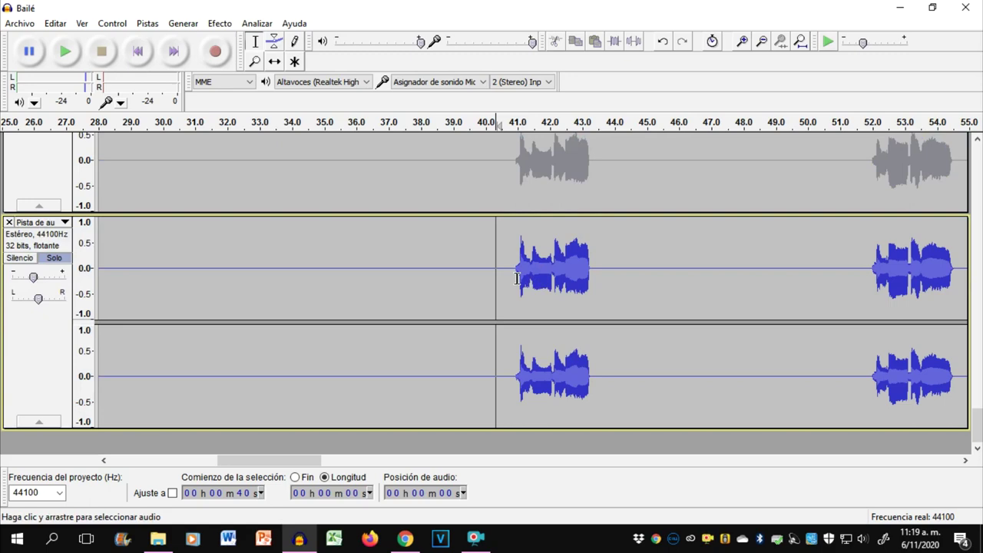
- Select the start of the remaining phrase, from about 40.96 s to 41.46 s on the last duplicate, and play it
{"action": "left_click", "coordinate": [514, 278]}
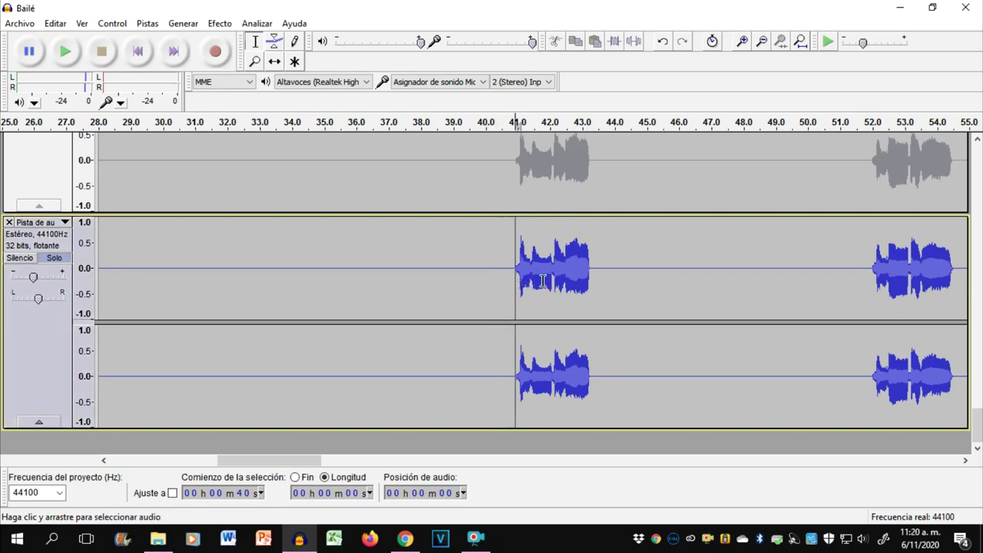
{"action": "scroll", "coordinate": [543, 281], "scroll_direction": "up", "scroll_amount": 4}
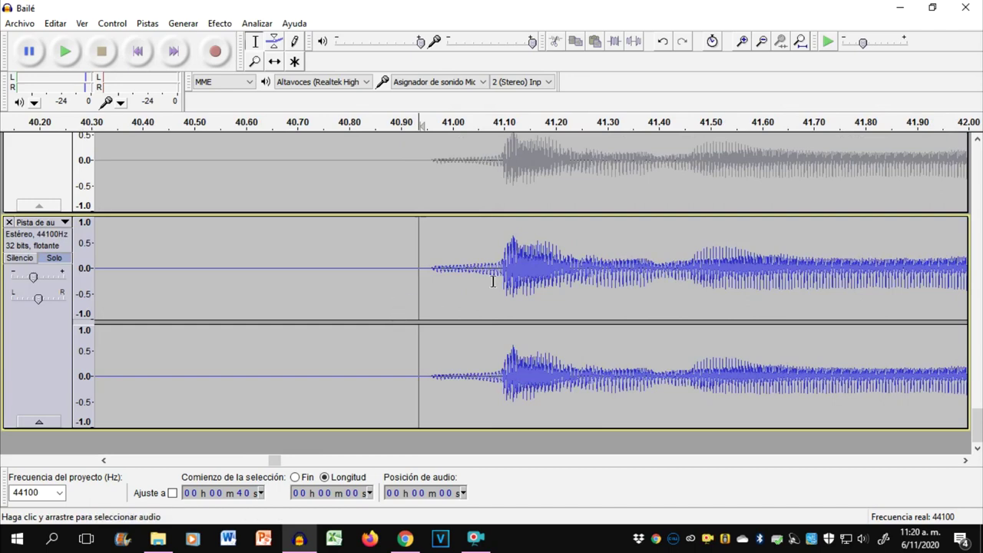
{"action": "scroll", "coordinate": [493, 281], "scroll_direction": "down", "scroll_amount": 2}
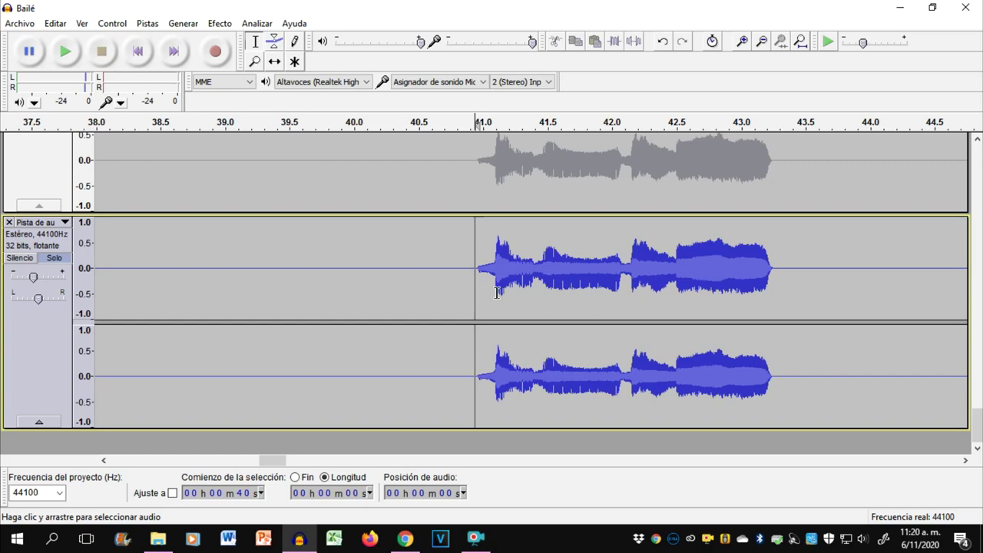
{"action": "scroll", "coordinate": [497, 292], "scroll_direction": "up", "scroll_amount": 2, "text": "ctrl"}
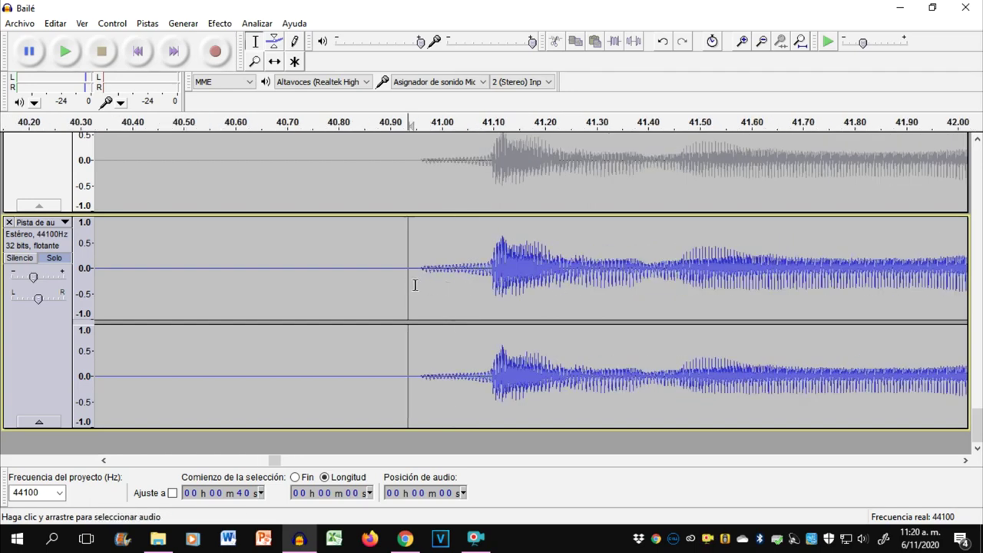
{"action": "left_click_drag", "start_coordinate": [420, 284], "coordinate": [682, 312]}
{"action": "key", "text": "space"}
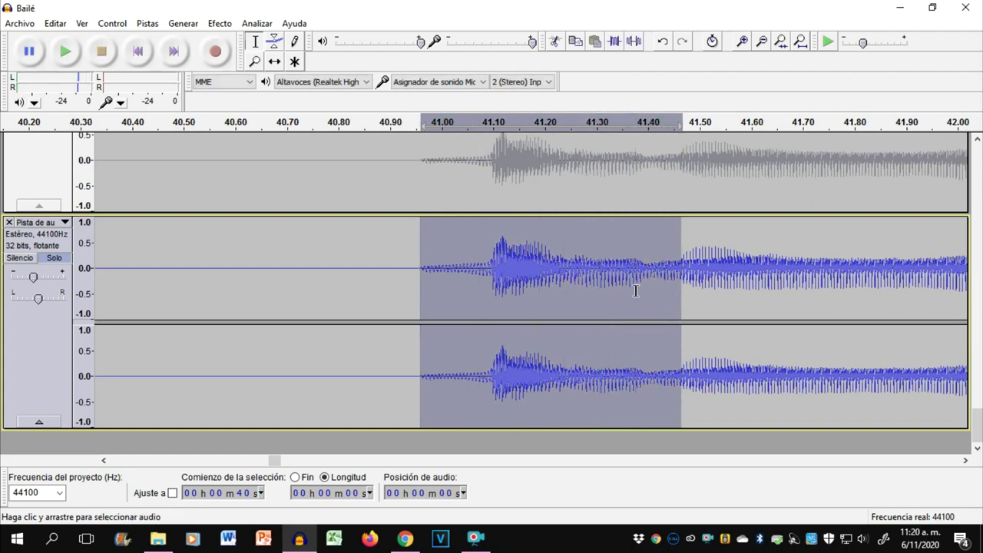
- Shorten the played selection to end at about 41.37 s and place the cursor at that point
{"action": "left_click_drag", "start_coordinate": [635, 291], "coordinate": [634, 314]}
{"action": "left_click", "coordinate": [407, 287]}
{"action": "key", "text": "space"}
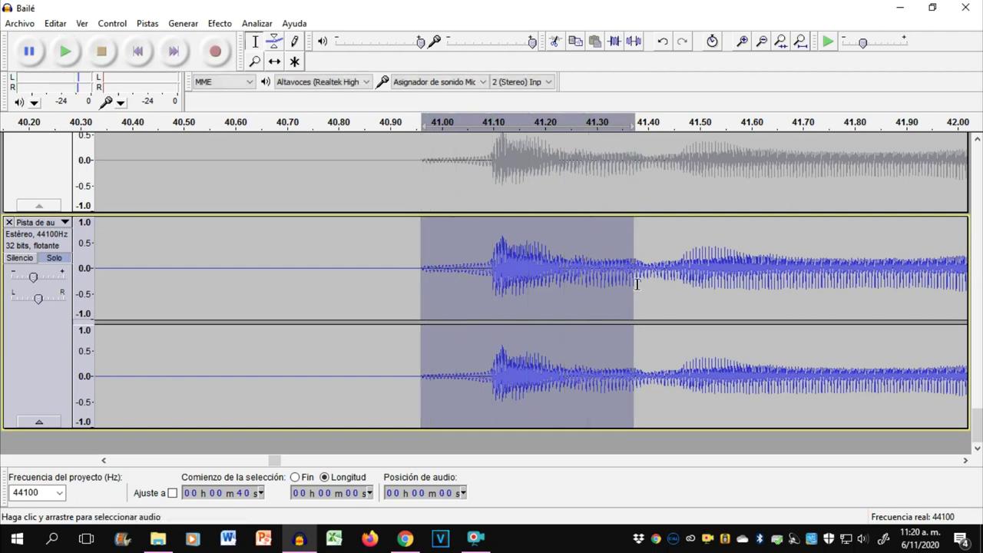
{"action": "left_click", "coordinate": [657, 296]}
{"action": "left_click", "coordinate": [634, 285]}
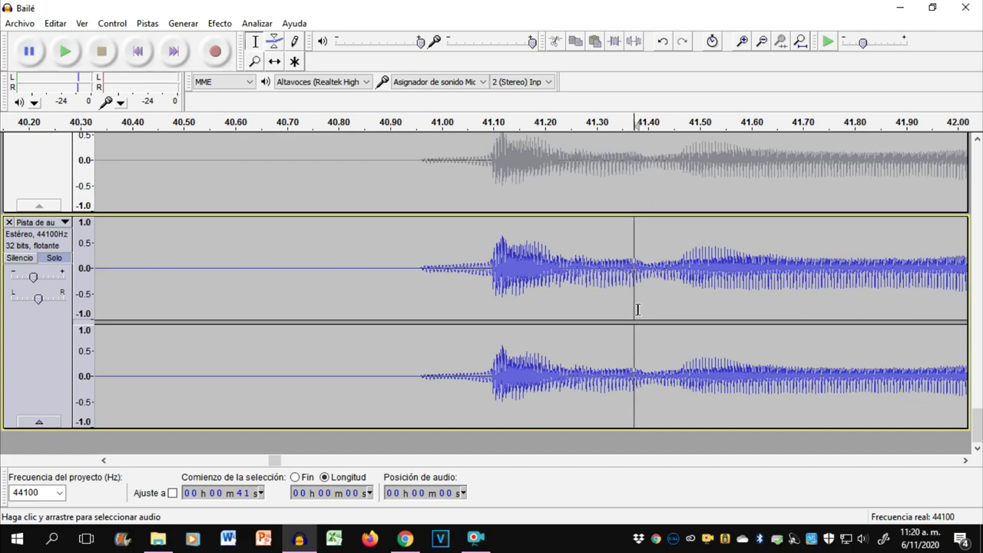
- Silence the last duplicate track from about 41.37 s to 43.26 s, keeping only the phrase's first syllable
{"action": "mouse_move", "coordinate": [647, 312]}
{"action": "left_mouse_down"}
{"action": "mouse_move", "coordinate": [976, 315]}
{"action": "mouse_move", "coordinate": [810, 309]}
{"action": "left_mouse_up"}
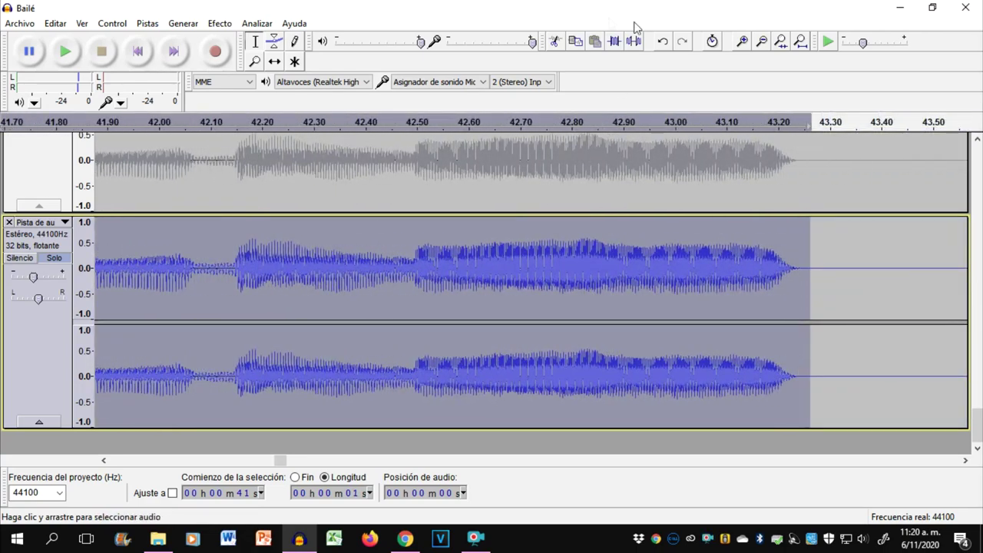
{"action": "left_click", "coordinate": [634, 41]}
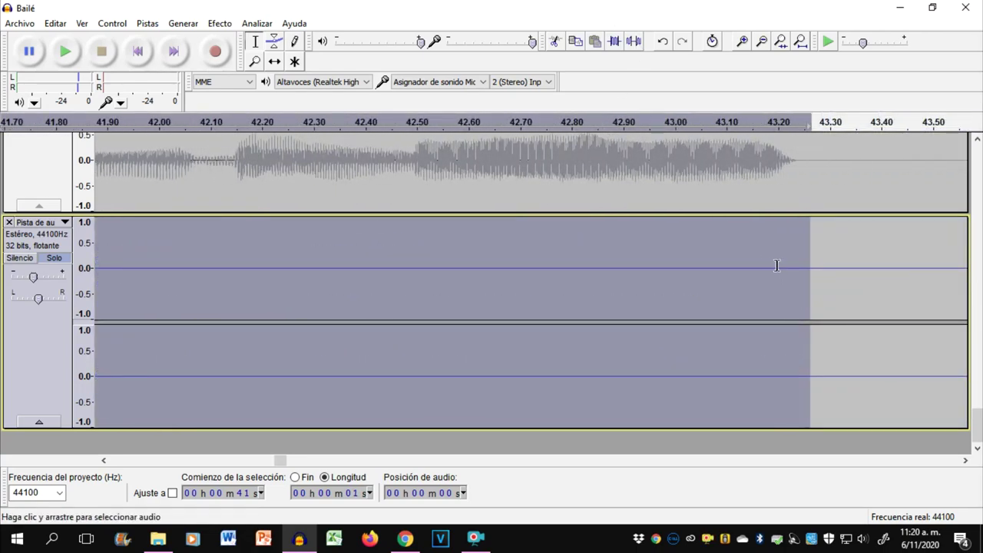
- Select and play the second phrase's first syllable from about 52.00 s to 52.42 s, then place the cursor at its end
{"action": "scroll", "coordinate": [798, 276], "scroll_direction": "right", "scroll_amount": 5}
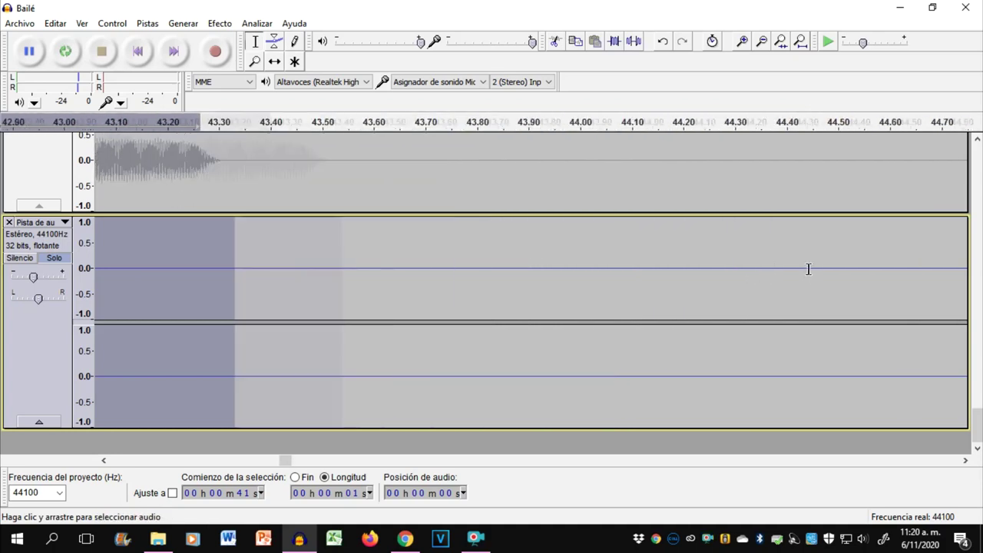
{"action": "scroll", "coordinate": [799, 256], "scroll_direction": "right", "scroll_amount": 8}
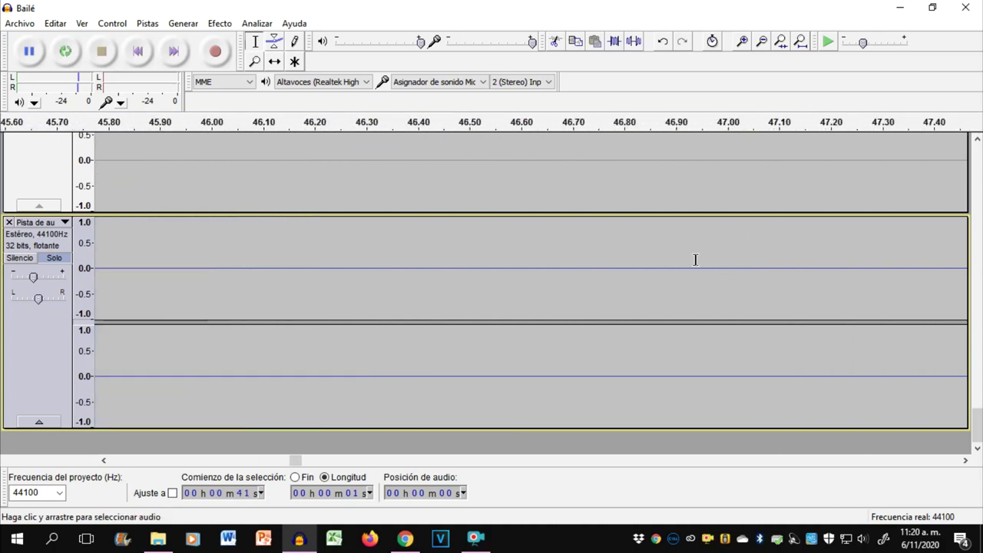
{"action": "scroll", "coordinate": [653, 270], "scroll_direction": "right", "scroll_amount": 8}
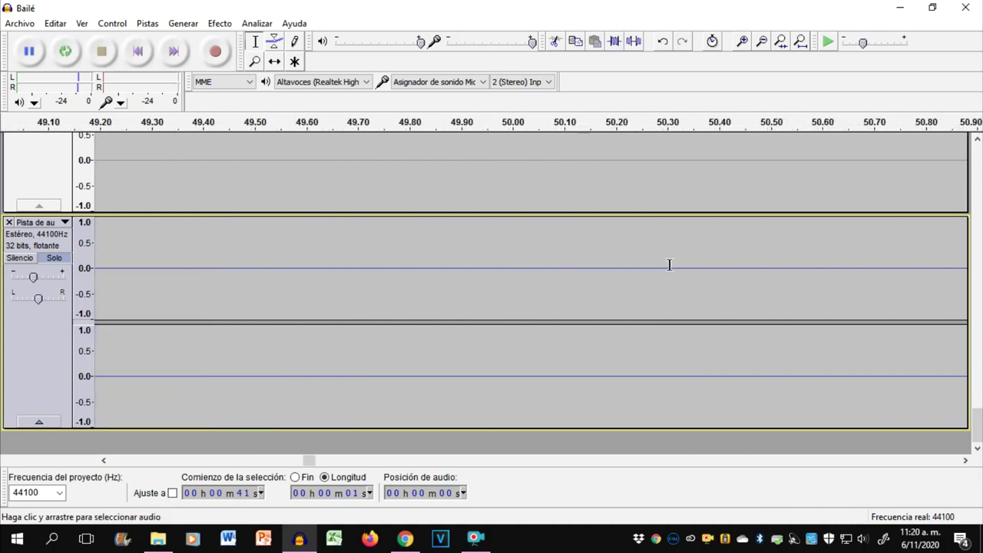
{"action": "scroll", "coordinate": [625, 270], "scroll_direction": "right", "scroll_amount": 4}
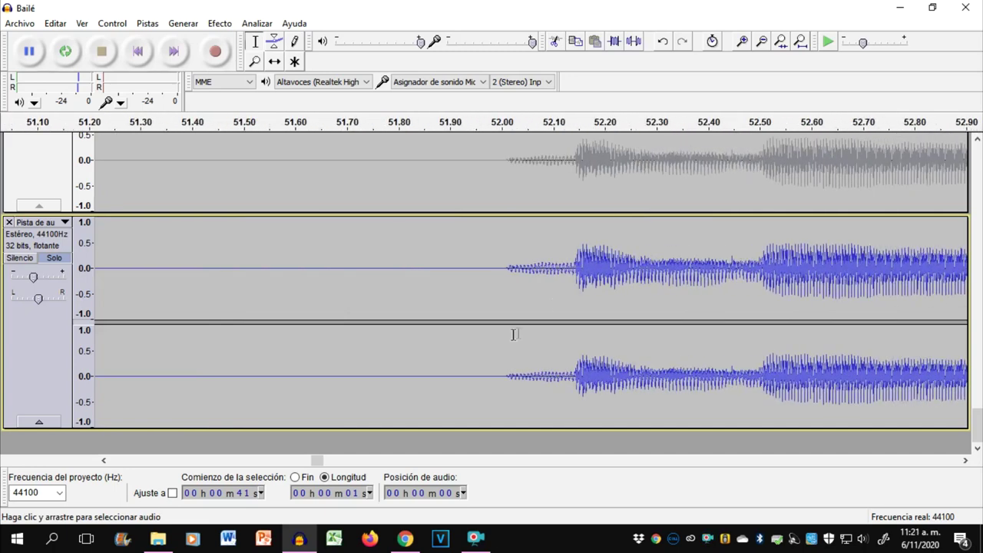
{"action": "left_click_drag", "start_coordinate": [469, 281], "coordinate": [683, 301]}
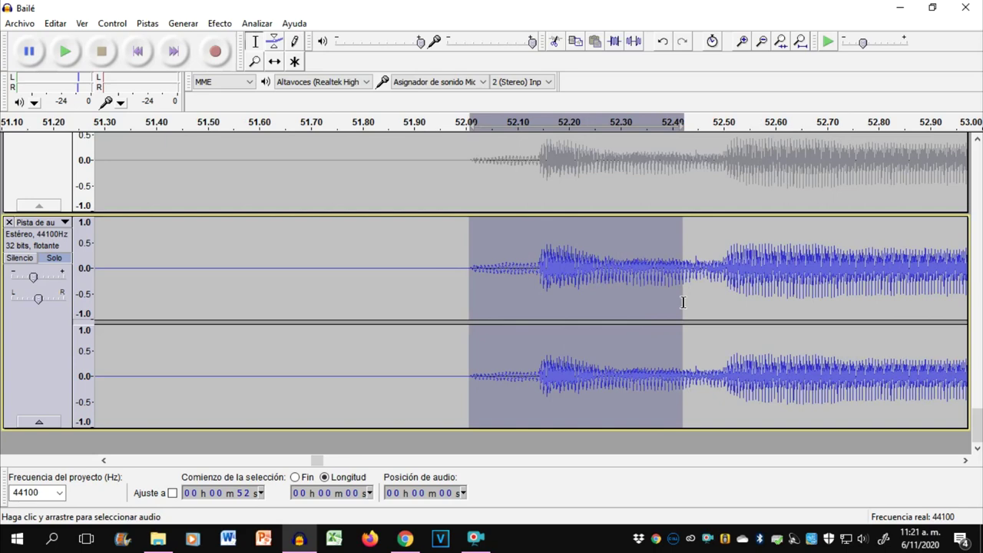
{"action": "key", "text": "space"}
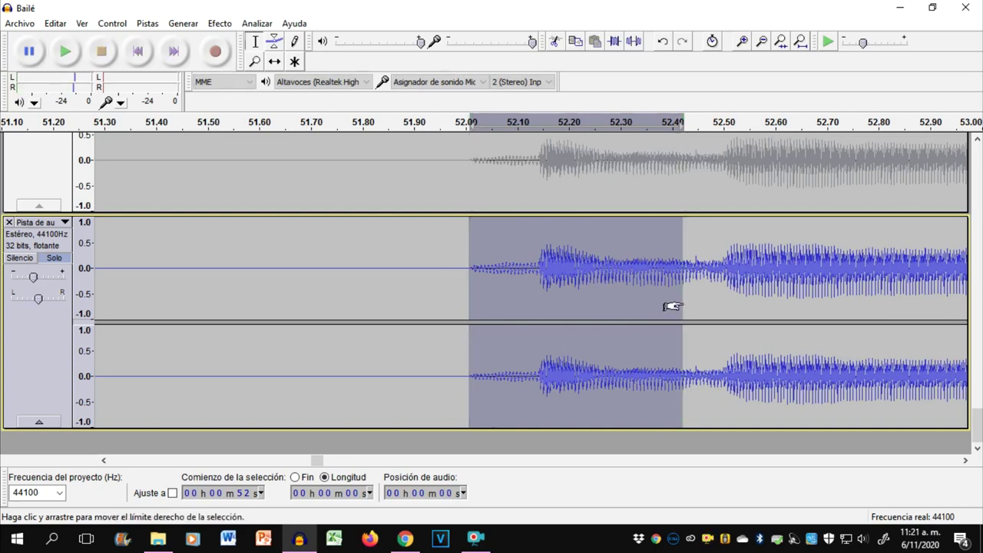
{"action": "left_click", "coordinate": [684, 302]}
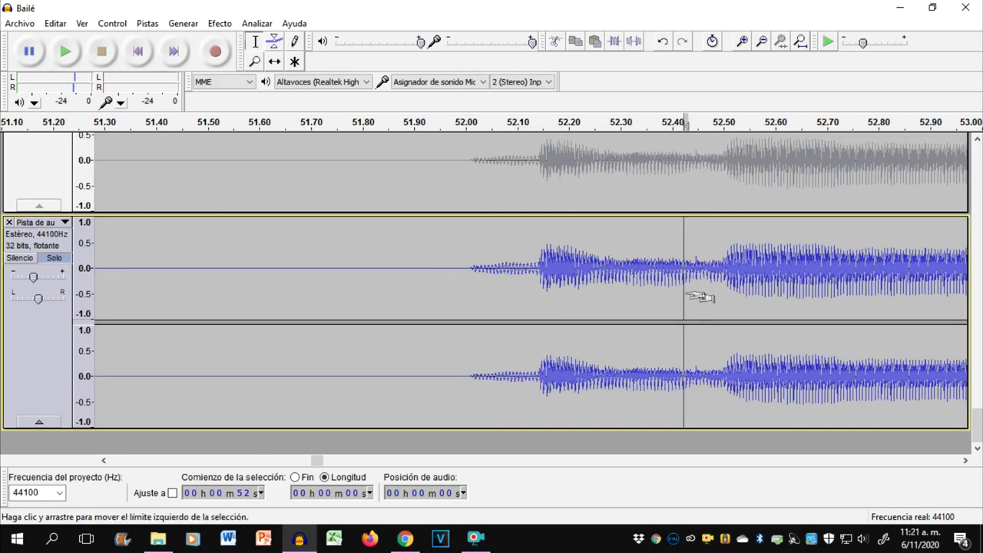
- Silence the rest of the second phrase on the last duplicate track, from about 52.42 s to 54.6 s
{"action": "left_click_drag", "start_coordinate": [695, 295], "coordinate": [918, 332]}
{"action": "scroll", "coordinate": [918, 332], "scroll_direction": "down", "scroll_amount": 3}
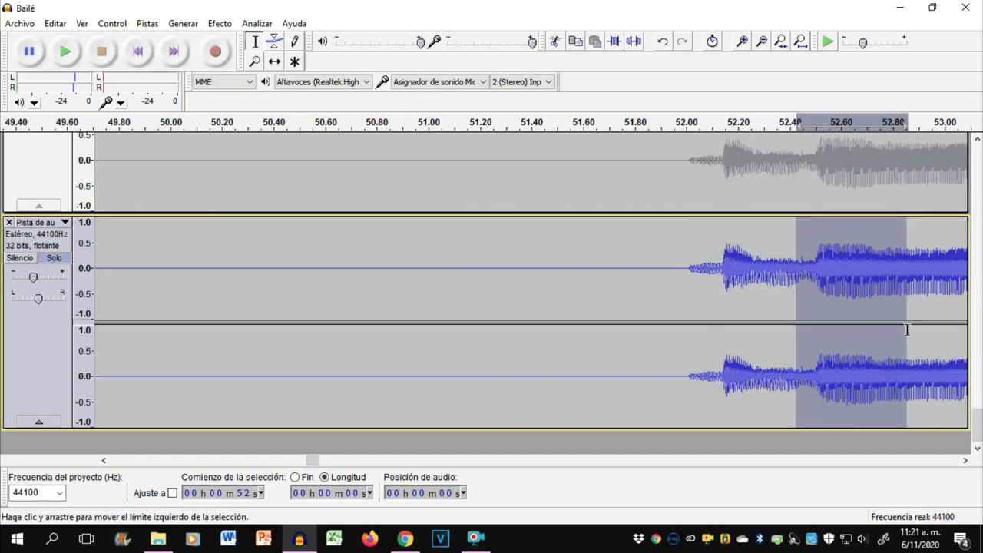
{"action": "left_click_drag", "start_coordinate": [907, 329], "coordinate": [856, 333]}
{"action": "left_click", "coordinate": [636, 43]}
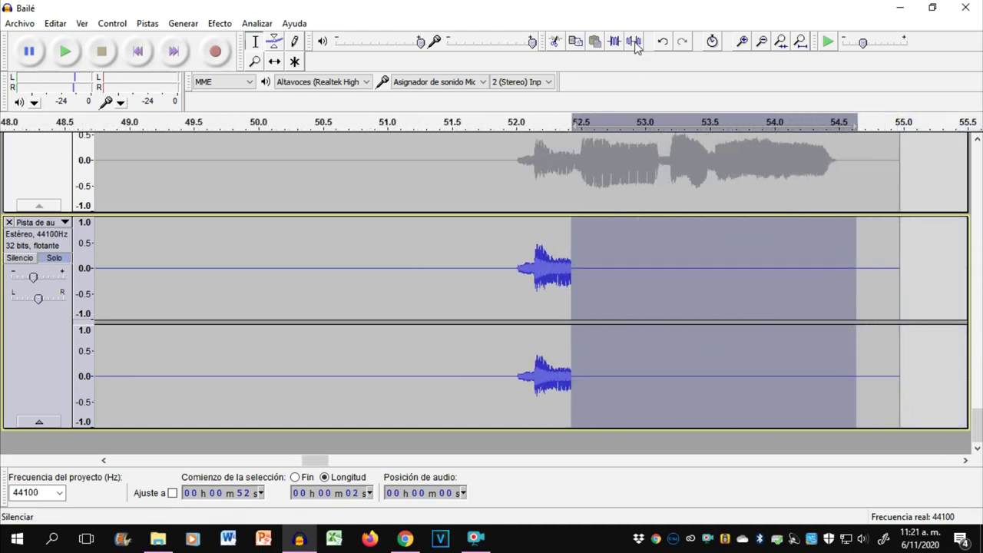
- Examine the full beat track at the start of the project alongside the trimmed vocal tracks
{"action": "left_click", "coordinate": [488, 242]}
{"action": "key", "text": "ctrl+3"}
{"action": "key", "text": "ctrl+3"}
{"action": "key", "text": "ctrl+3"}
{"action": "key", "text": "ctrl+3"}
{"action": "key", "text": "ctrl+3"}
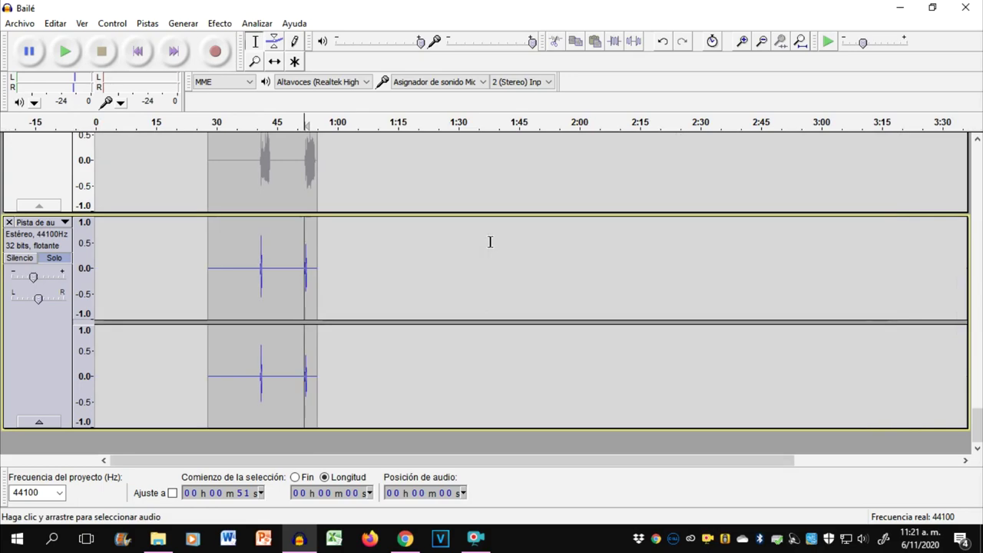
{"action": "scroll", "coordinate": [414, 307], "scroll_direction": "up", "scroll_amount": 2}
{"action": "scroll", "coordinate": [414, 299], "scroll_direction": "up", "scroll_amount": 6}
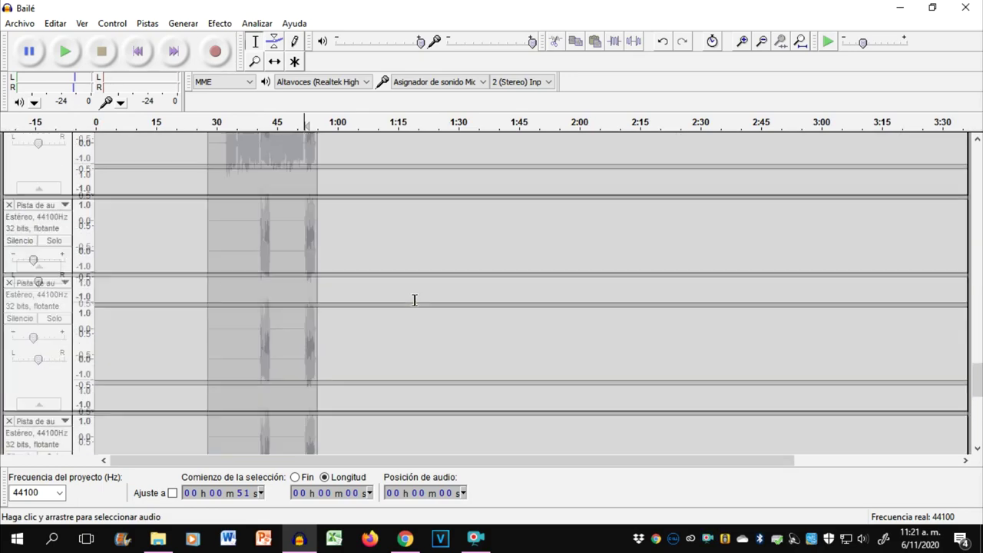
{"action": "scroll", "coordinate": [411, 295], "scroll_direction": "up", "scroll_amount": 8}
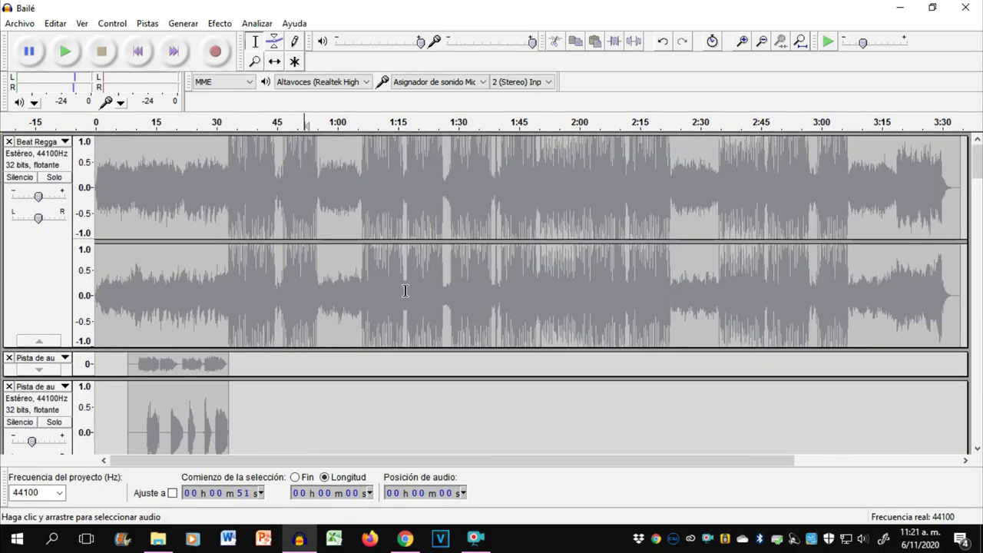
{"action": "double_click", "coordinate": [389, 238]}
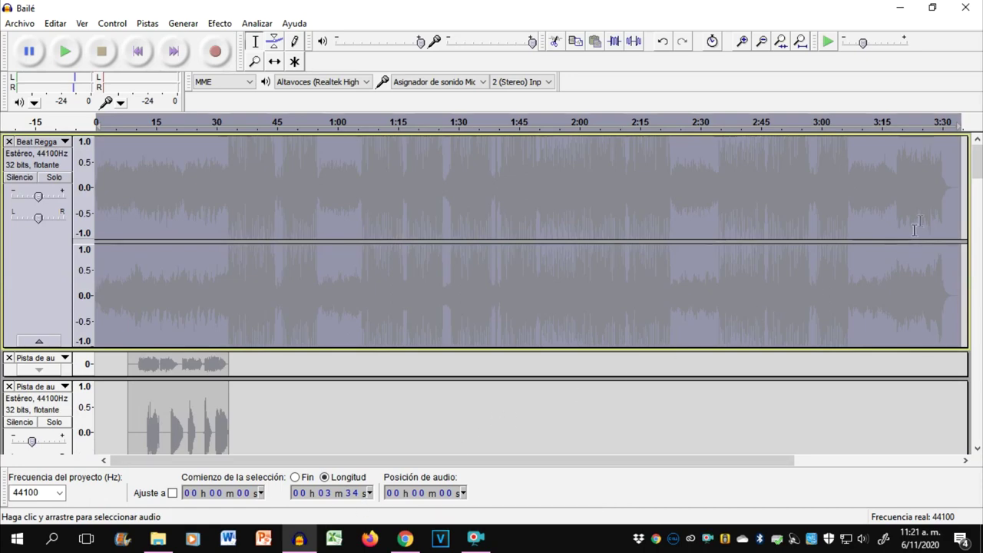
{"action": "left_click_drag", "start_coordinate": [980, 175], "coordinate": [978, 424]}
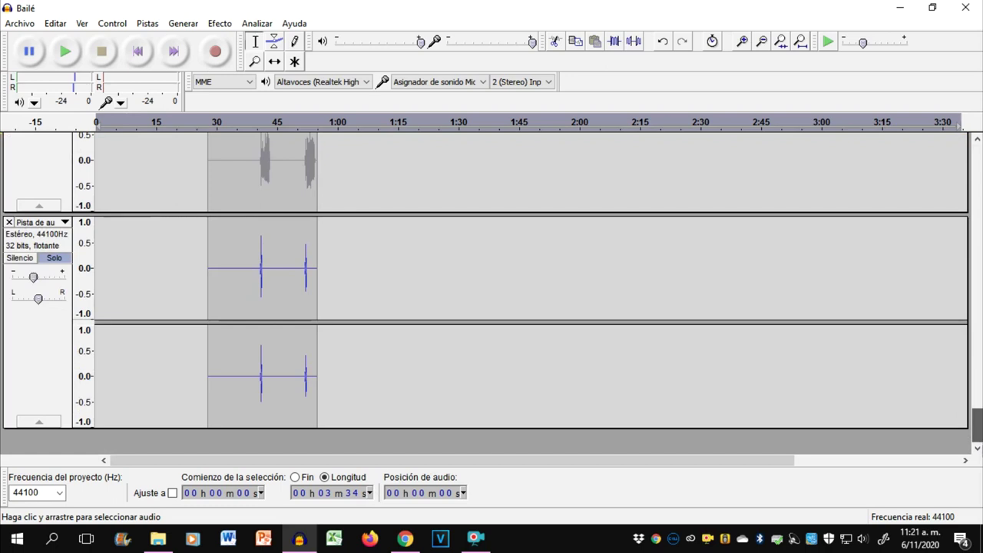
- Cut about 0.3 s of silence ahead of the first syllable on the last track, from about 39.35 s to 39.67 s
{"action": "double_click", "coordinate": [310, 274]}
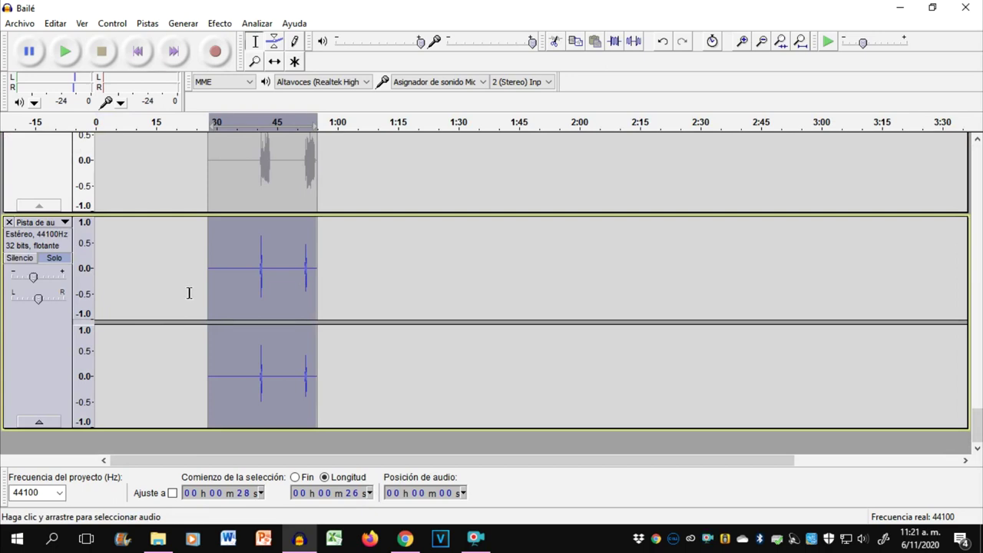
{"action": "scroll", "coordinate": [189, 293], "scroll_direction": "up", "scroll_amount": 1, "text": "ctrl"}
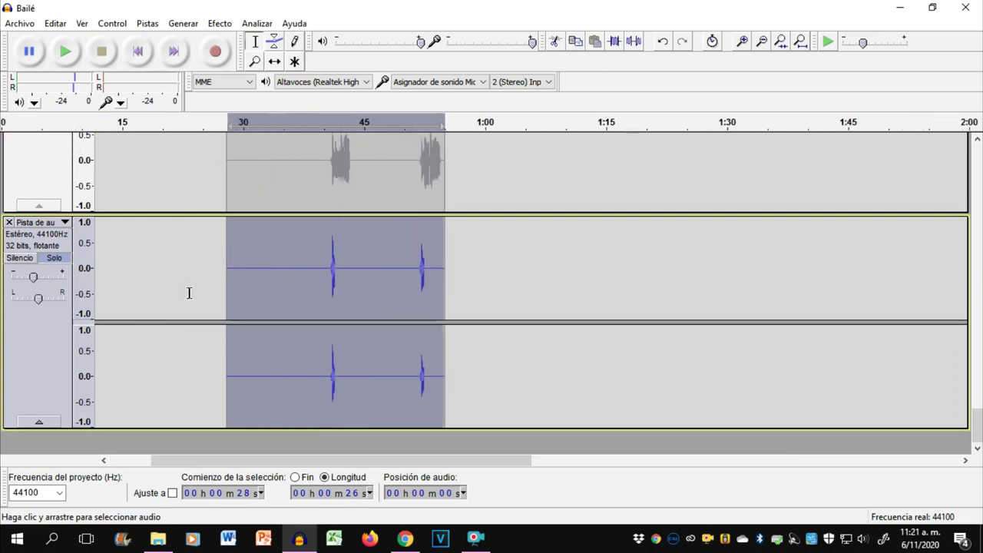
{"action": "scroll", "coordinate": [189, 293], "scroll_direction": "up", "scroll_amount": 1, "text": "ctrl"}
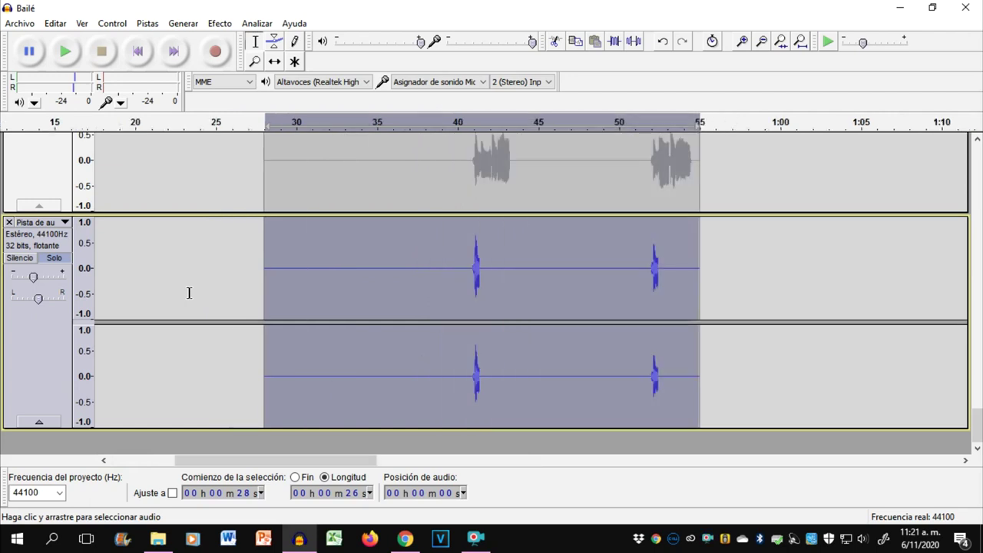
{"action": "scroll", "coordinate": [189, 292], "scroll_direction": "up", "scroll_amount": 1, "text": "ctrl"}
{"action": "left_click", "coordinate": [307, 275]}
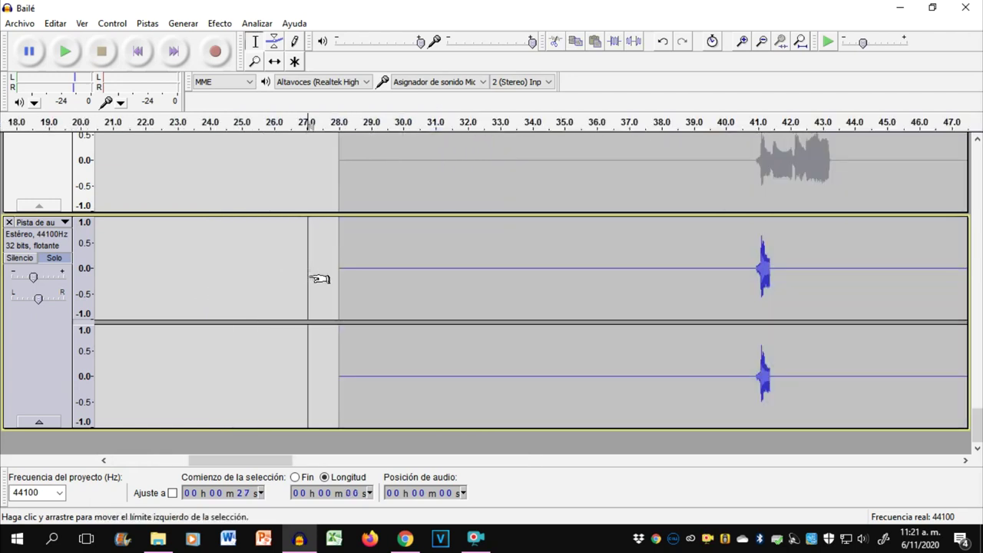
{"action": "left_click", "coordinate": [697, 279]}
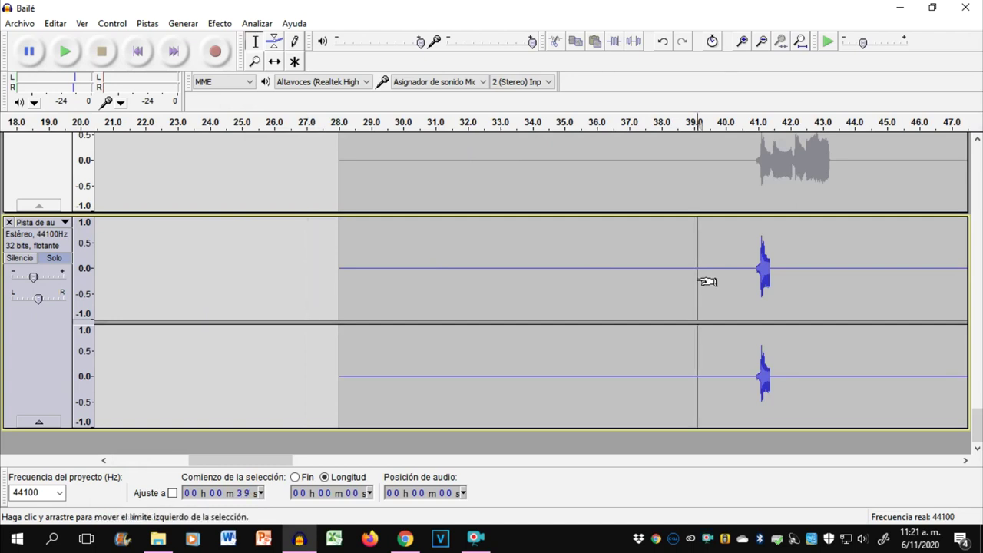
{"action": "left_click", "coordinate": [696, 279]}
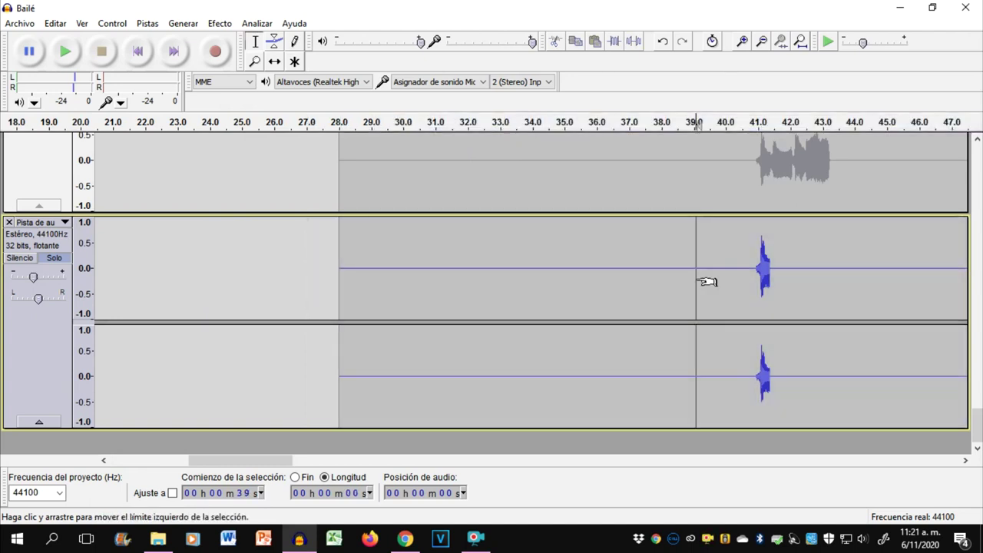
{"action": "left_click_drag", "start_coordinate": [698, 282], "coordinate": [717, 282]}
{"action": "key", "text": "shift"}
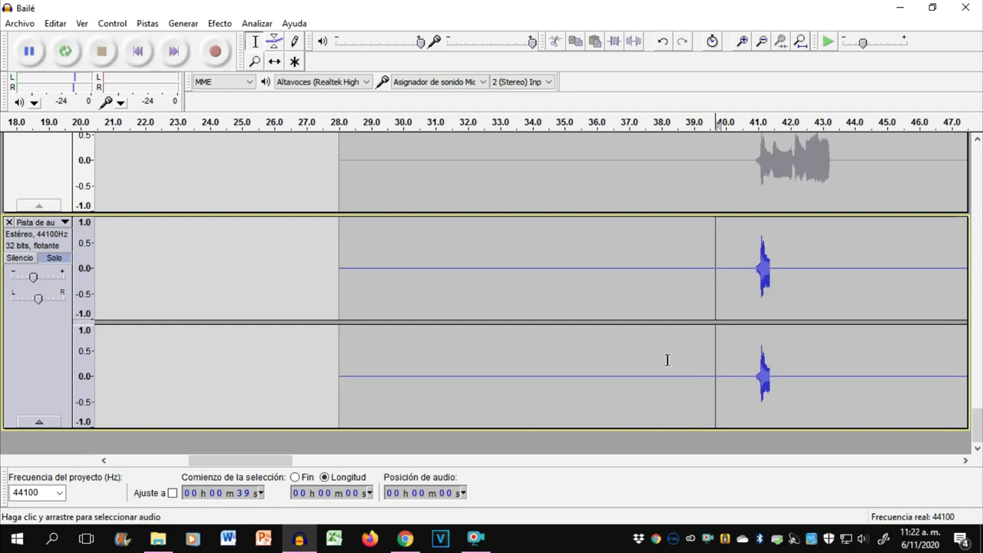
{"action": "key", "text": "shift+Left"}
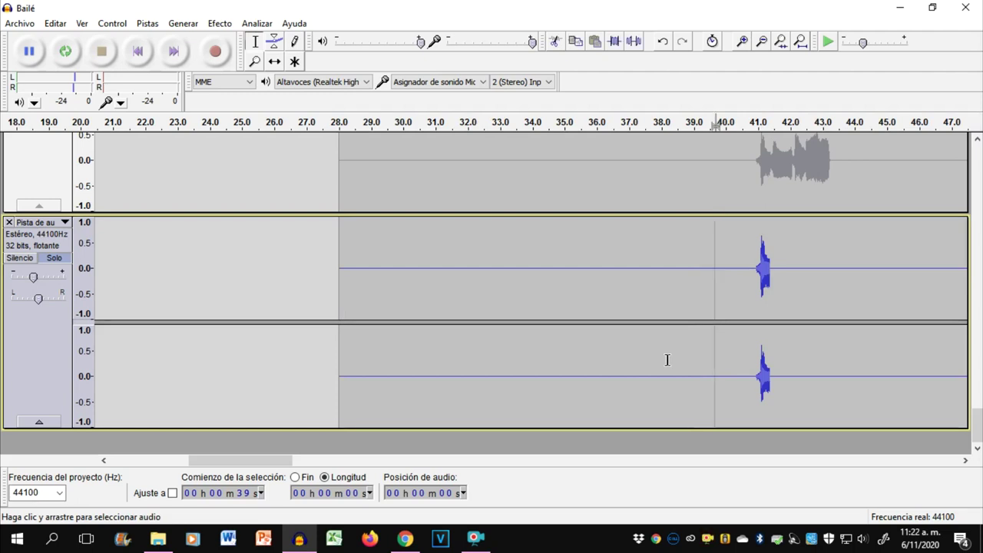
{"action": "key", "text": "shift+Left"}
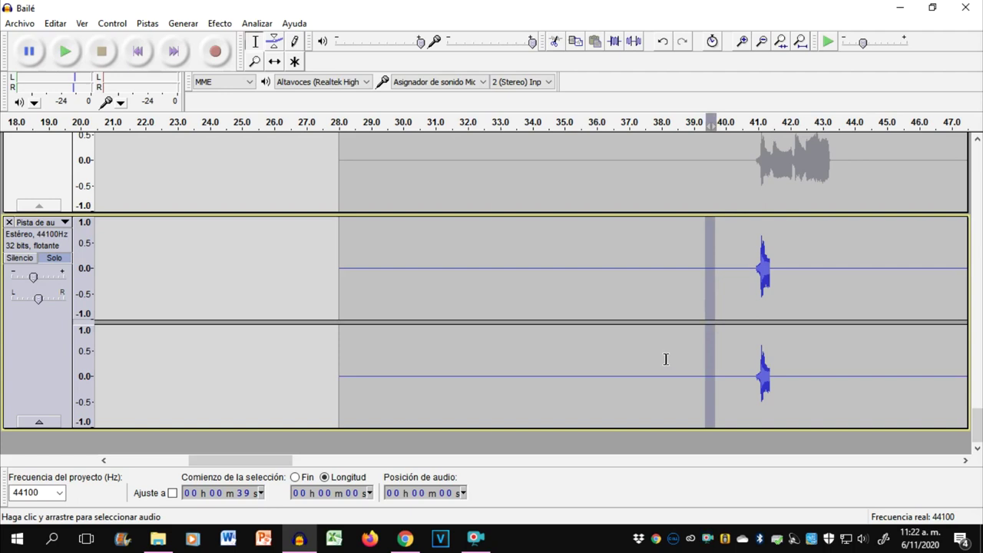
{"action": "key", "text": "Delete"}
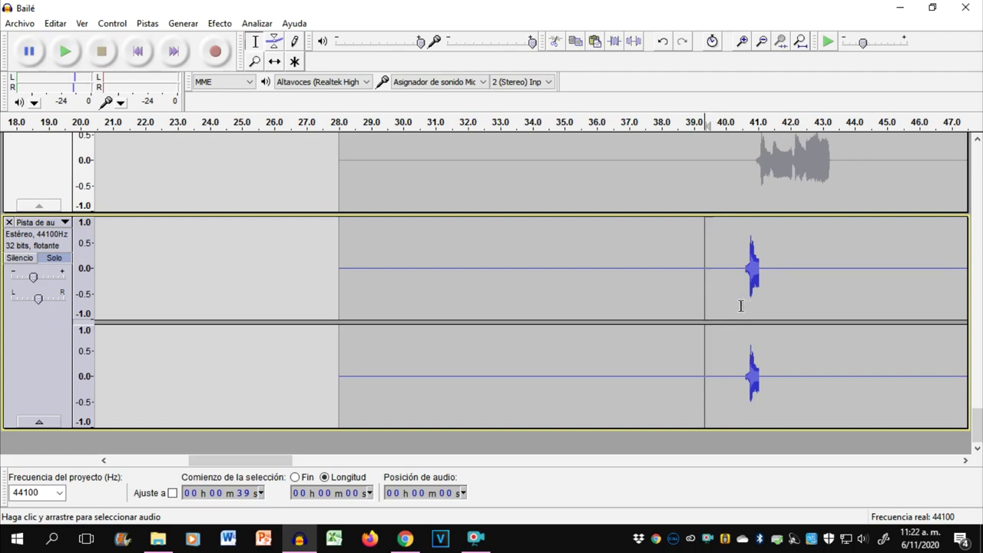
- Paste the cut silence after the second syllable at about 53.5 s and place the cursor at the clip's end
{"action": "scroll", "coordinate": [738, 306], "scroll_direction": "right", "scroll_amount": 5}
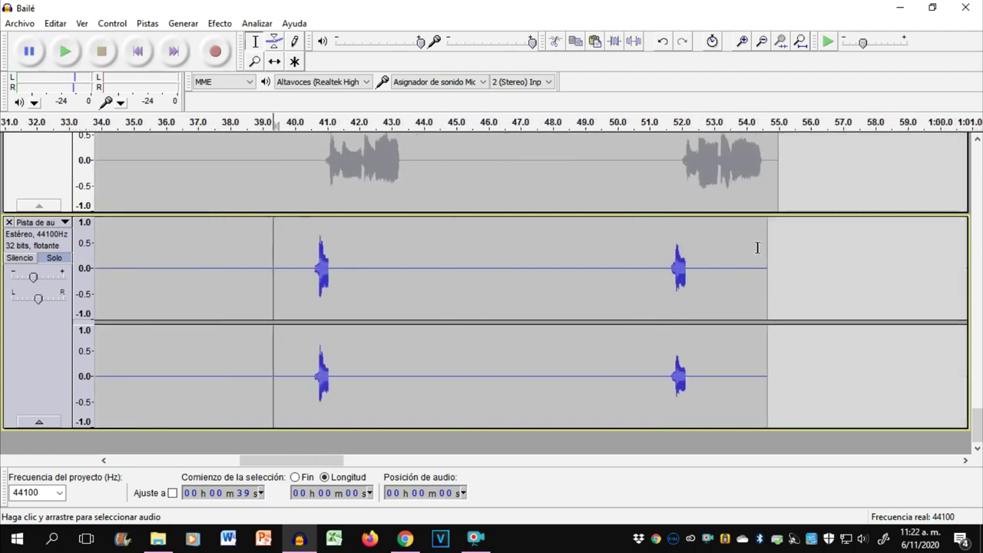
{"action": "left_click", "coordinate": [730, 258]}
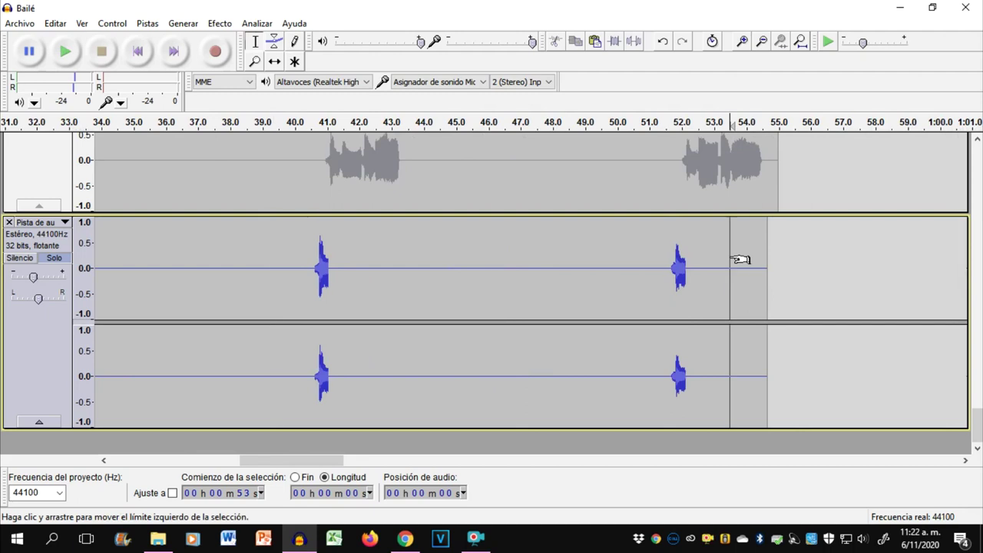
{"action": "key", "text": "ctrl+v"}
{"action": "left_click", "coordinate": [778, 233]}
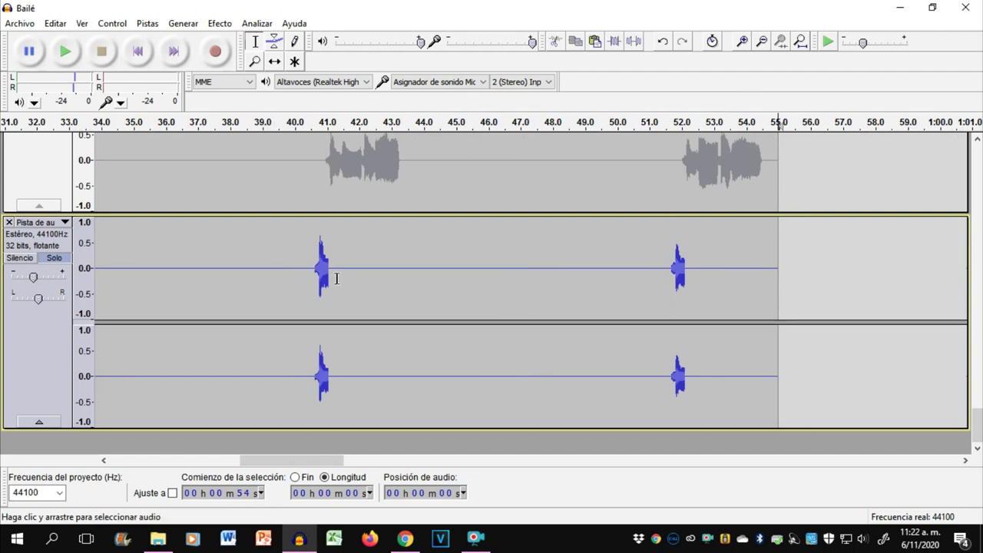
- Select the whole syllable clip on the last track and duplicate it to a new track
{"action": "double_click", "coordinate": [308, 271]}
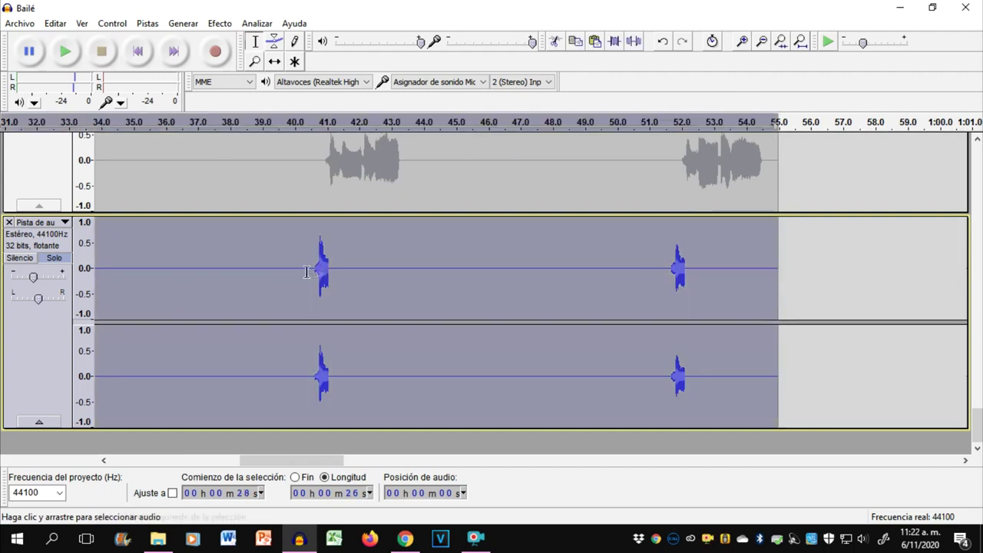
{"action": "key", "text": "ctrl+d"}
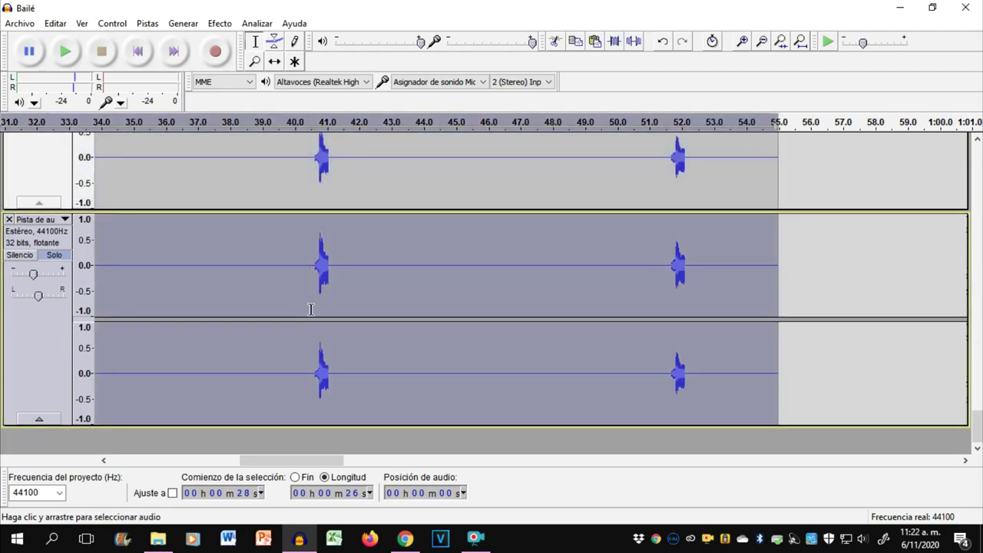
{"action": "key", "text": "ctrl+3"}
{"action": "key", "text": "ctrl+3"}
{"action": "key", "text": "ctrl+3"}
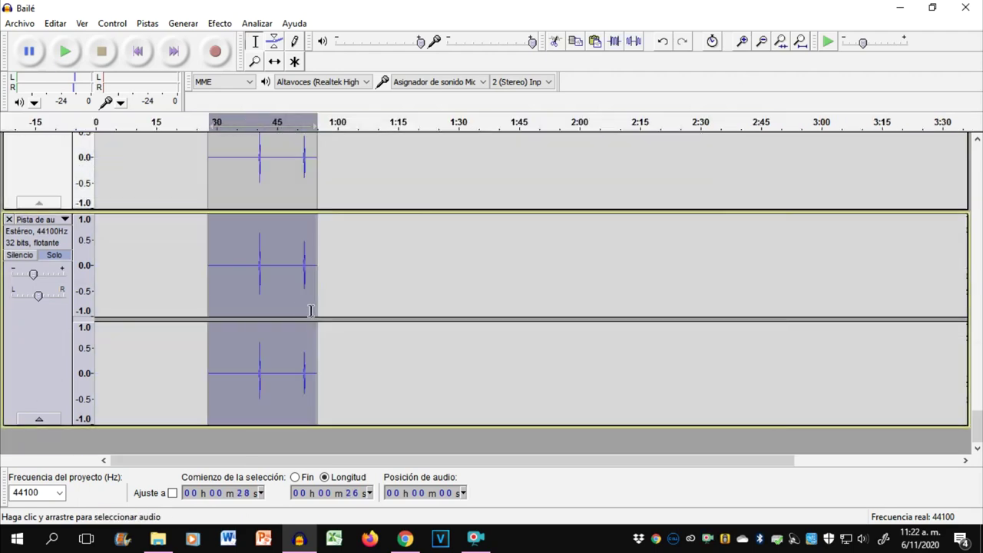
{"action": "key", "text": "ctrl+d"}
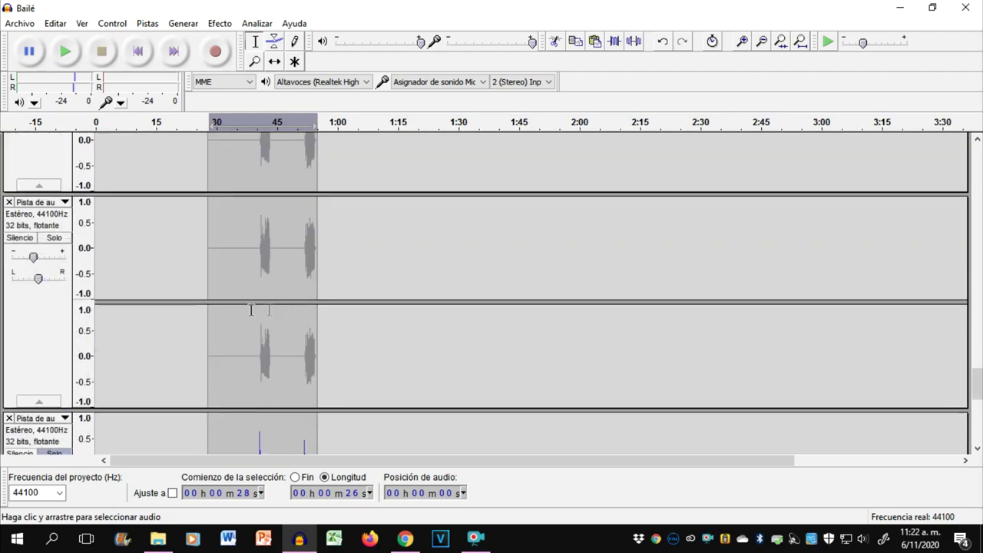
- Solo the upper duplicated phrase track along with the other duplicates and play them from about 39 s
{"action": "scroll", "coordinate": [67, 298], "scroll_direction": "down", "scroll_amount": 5}
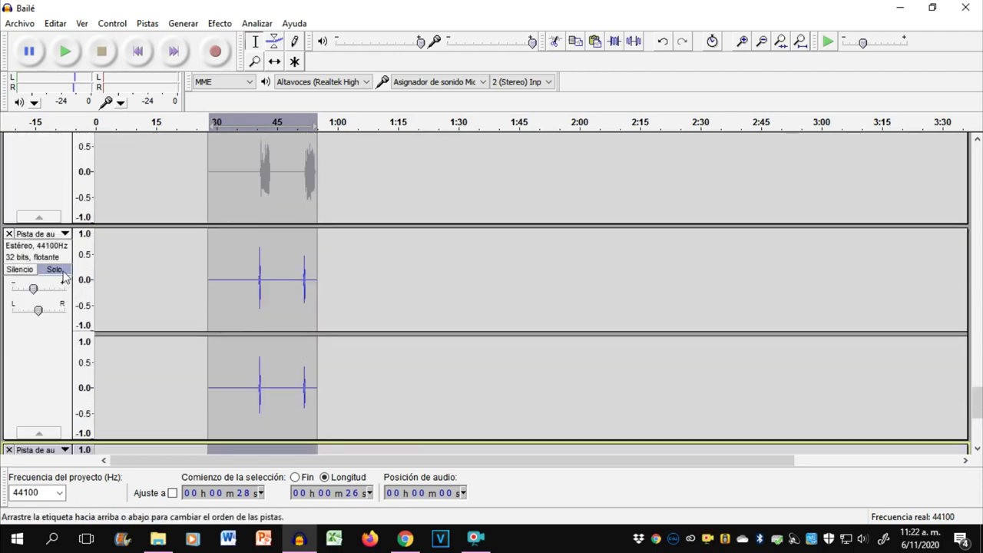
{"action": "left_click", "coordinate": [62, 271]}
{"action": "scroll", "coordinate": [53, 288], "scroll_direction": "down", "scroll_amount": 2}
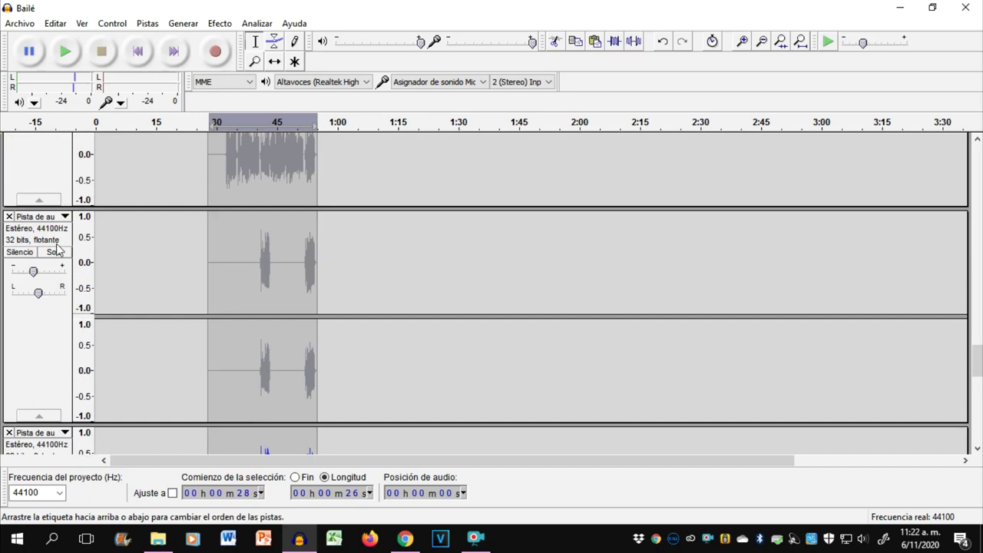
{"action": "left_click", "coordinate": [58, 258]}
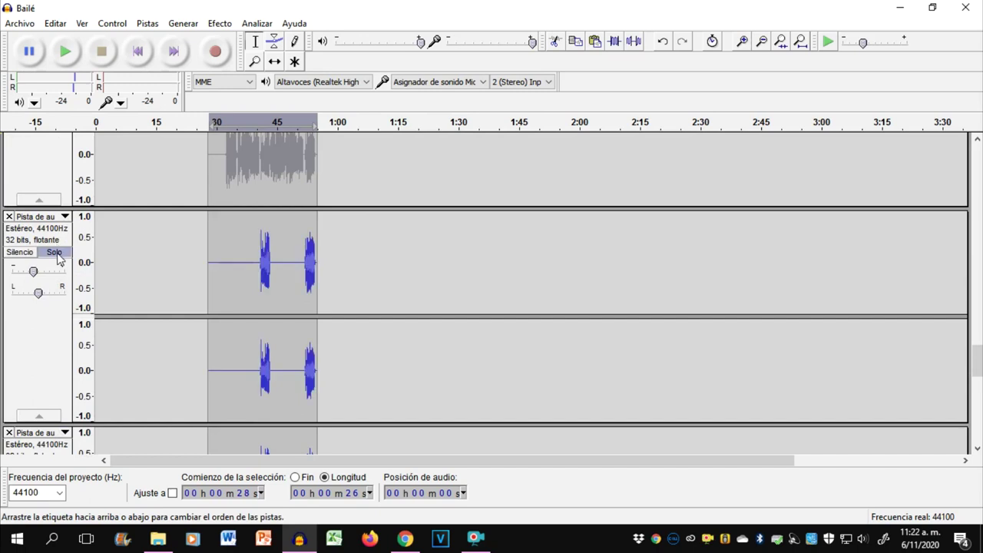
{"action": "left_click", "coordinate": [253, 272]}
{"action": "key", "text": "space"}
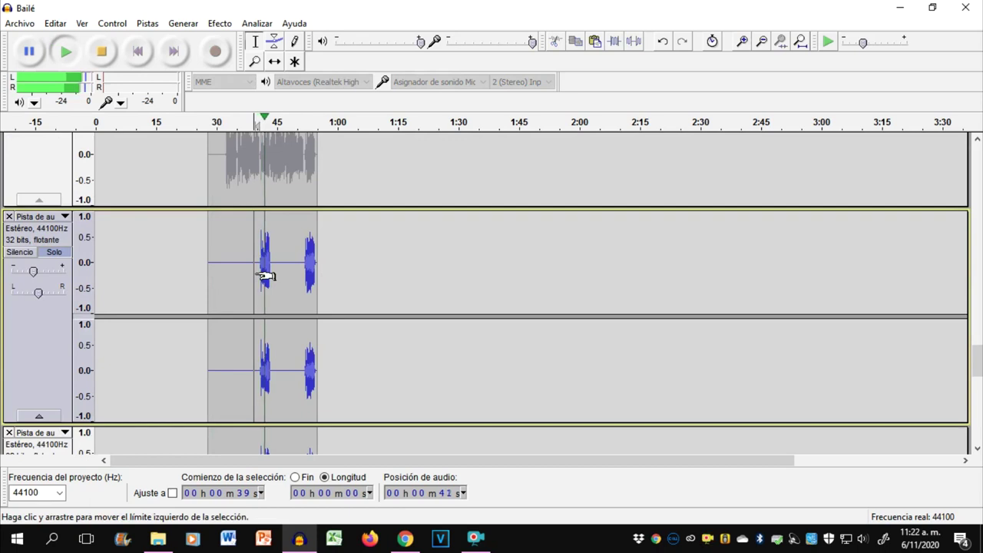
{"action": "key", "text": "space"}
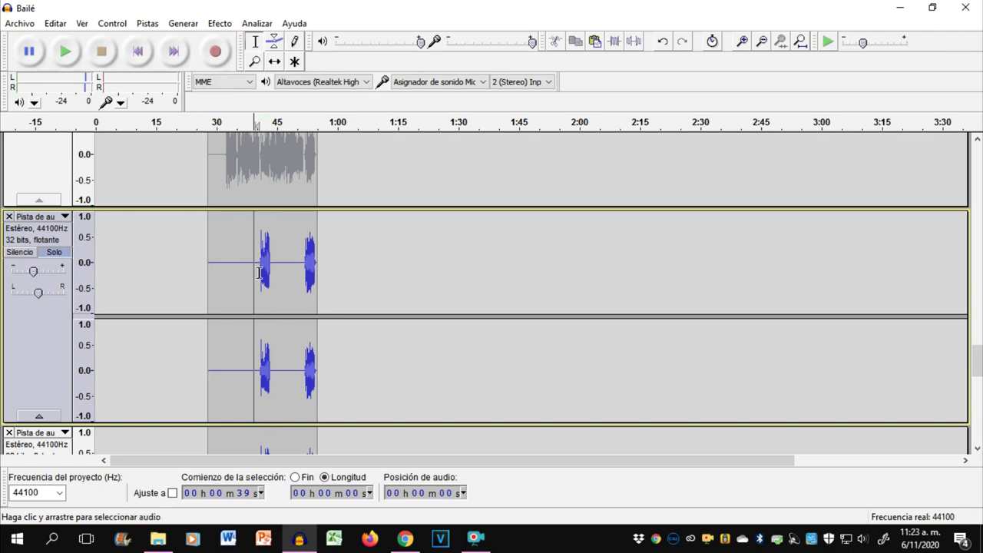
- On the upper phrase track, fade out the first phrase at about 40.8–43.3 s and fade in the second at about 51.9–54.8 s
{"action": "scroll", "coordinate": [258, 273], "scroll_direction": "up", "scroll_amount": 2}
{"action": "scroll", "coordinate": [258, 273], "scroll_direction": "up", "scroll_amount": 1}
{"action": "left_click_drag", "start_coordinate": [264, 274], "coordinate": [344, 276]}
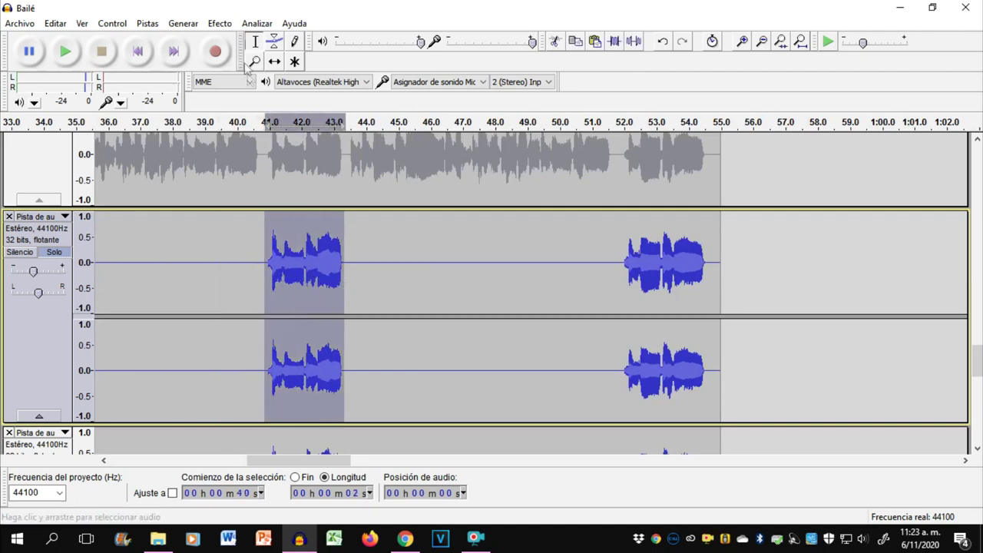
{"action": "left_click", "coordinate": [221, 23]}
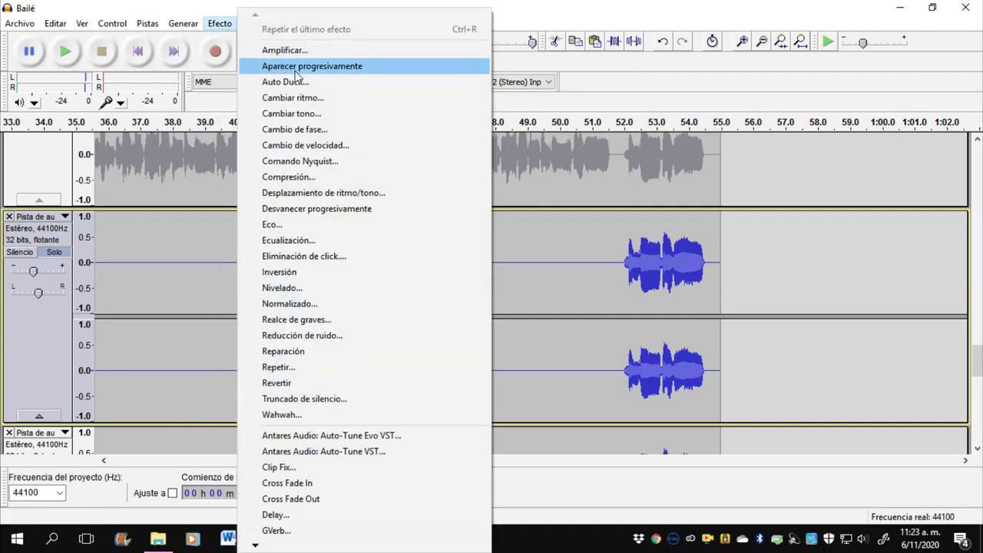
{"action": "left_click", "coordinate": [366, 215]}
{"action": "left_click_drag", "start_coordinate": [620, 296], "coordinate": [714, 298]}
{"action": "left_click", "coordinate": [220, 24]}
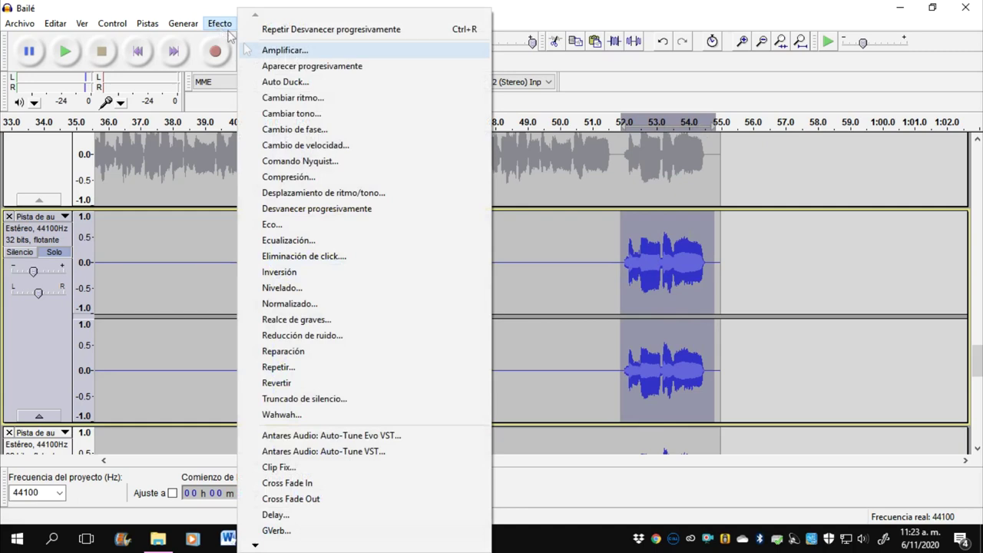
{"action": "left_click", "coordinate": [307, 66]}
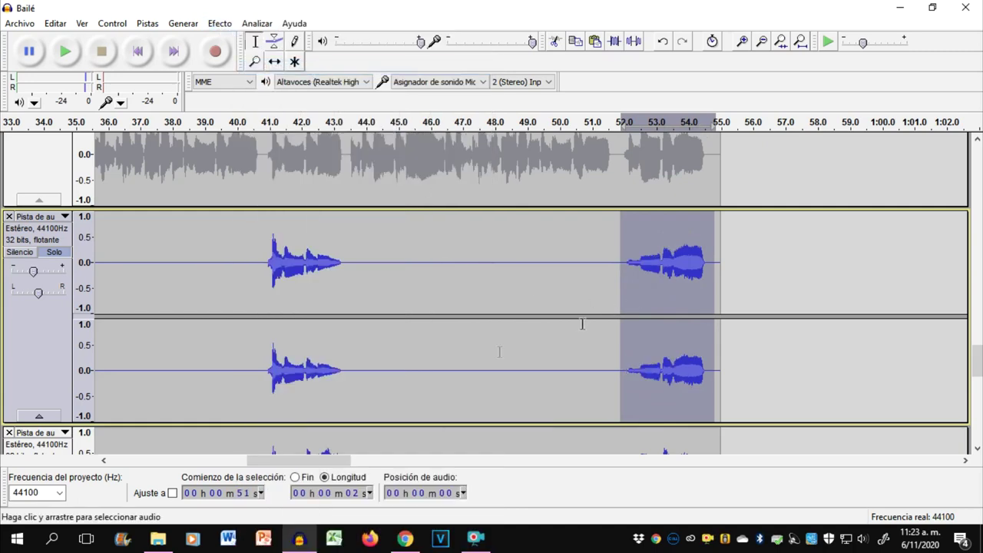
- On the lower phrase track, fade in the first phrase at about 40.5–43.5 s and fade out the second at about 51.8–54.6 s
{"action": "scroll", "coordinate": [582, 324], "scroll_direction": "down", "scroll_amount": 3}
{"action": "left_click_drag", "start_coordinate": [253, 374], "coordinate": [350, 369]}
{"action": "scroll", "coordinate": [350, 369], "scroll_direction": "down", "scroll_amount": 1}
{"action": "left_click", "coordinate": [223, 24]}
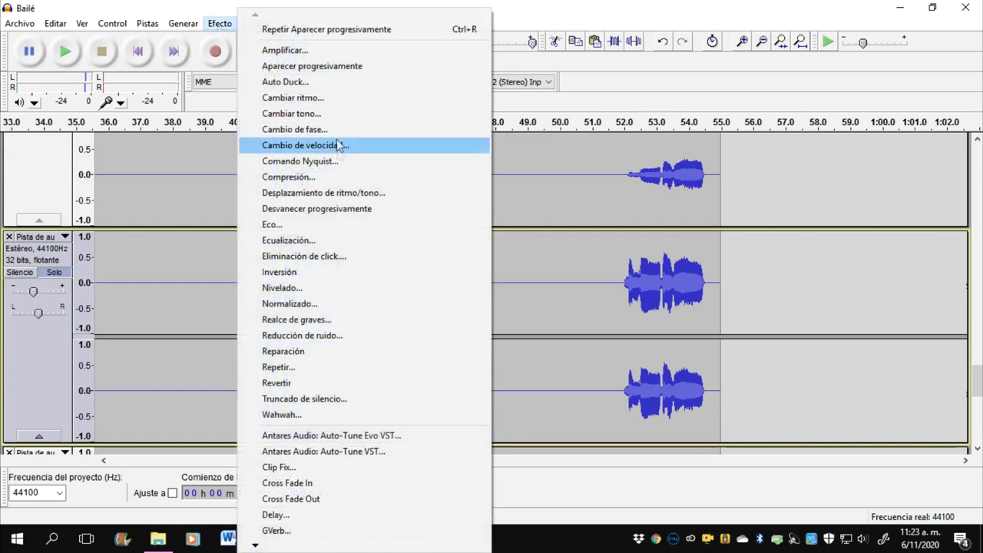
{"action": "left_click", "coordinate": [315, 68]}
{"action": "left_click_drag", "start_coordinate": [619, 309], "coordinate": [709, 309]}
{"action": "left_click", "coordinate": [230, 25]}
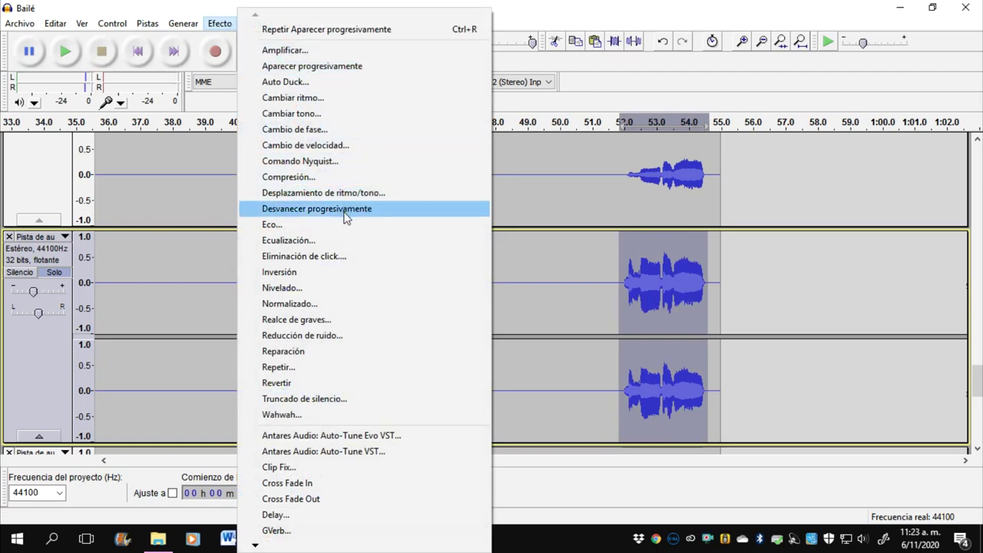
{"action": "left_click", "coordinate": [345, 218]}
- On the upper syllable track, fade in the first syllable at about 40.5–41.1 s and fade out the second at about 51.5–52.4 s
{"action": "left_click", "coordinate": [257, 307]}
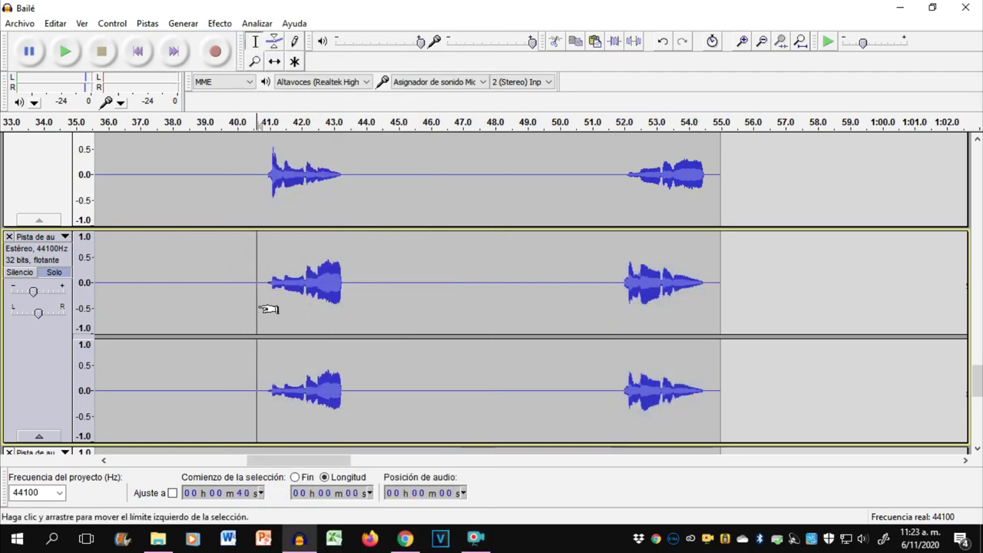
{"action": "scroll", "coordinate": [254, 303], "scroll_direction": "down", "scroll_amount": 3}
{"action": "scroll", "coordinate": [253, 300], "scroll_direction": "up", "scroll_amount": 9}
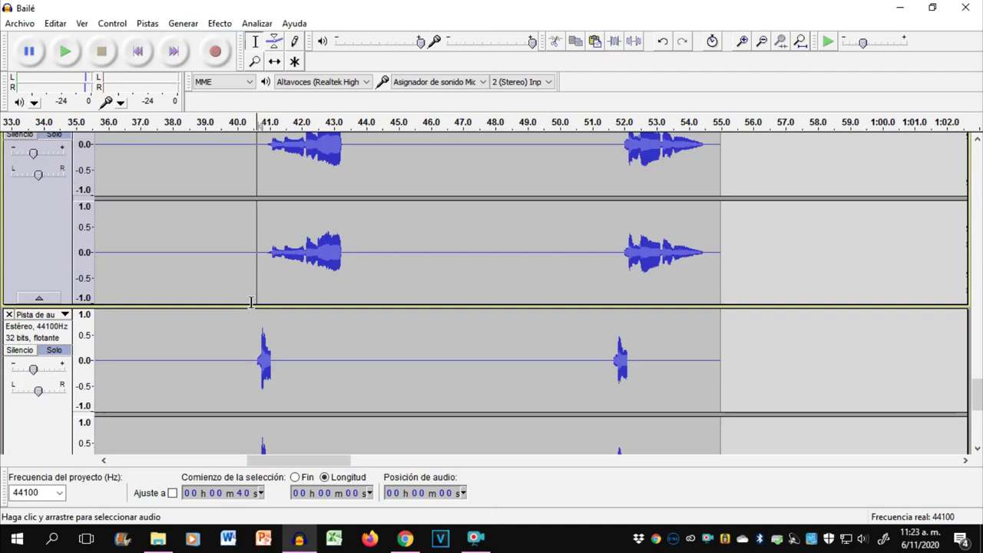
{"action": "left_click", "coordinate": [275, 272]}
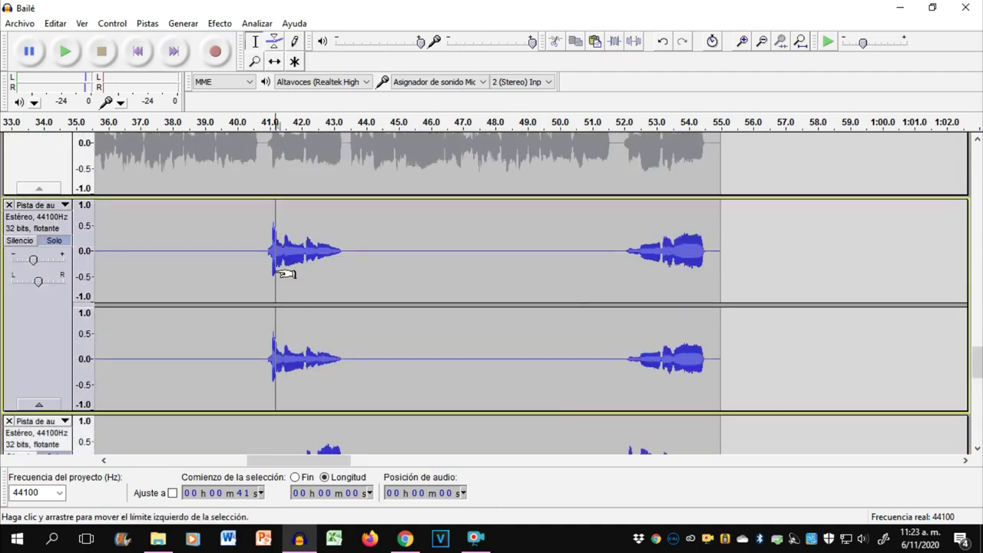
{"action": "scroll", "coordinate": [276, 277], "scroll_direction": "down", "scroll_amount": 6}
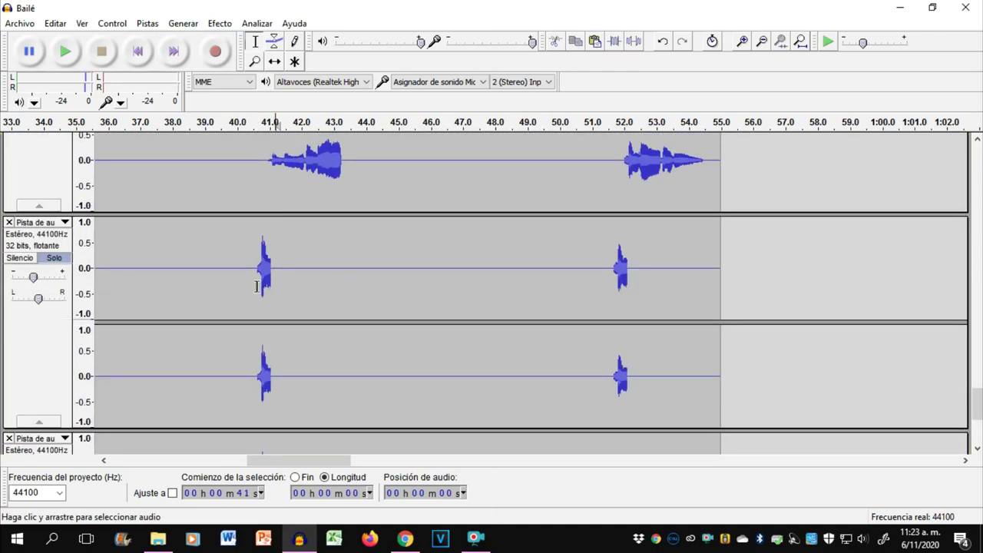
{"action": "left_click_drag", "start_coordinate": [255, 283], "coordinate": [275, 281]}
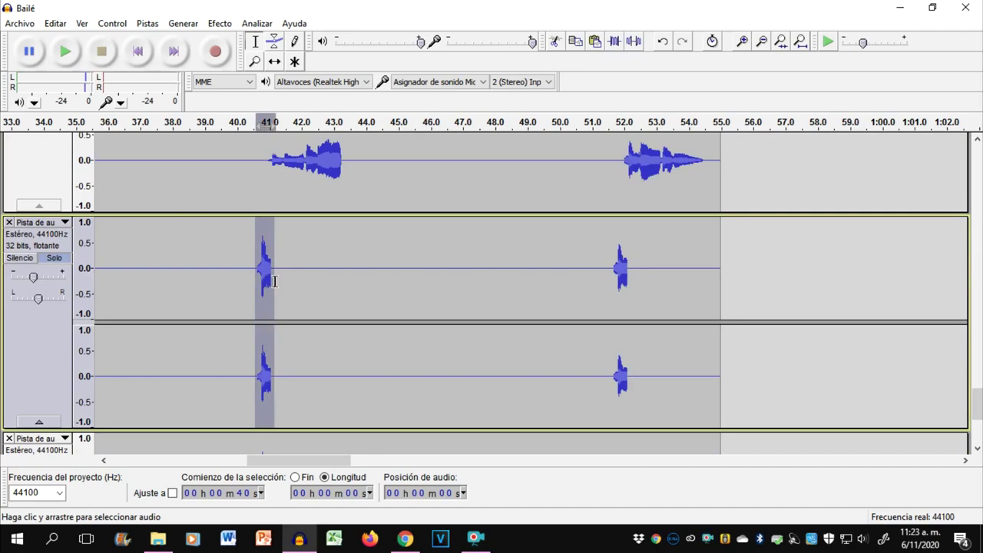
{"action": "left_click", "coordinate": [220, 23]}
{"action": "left_click", "coordinate": [259, 66]}
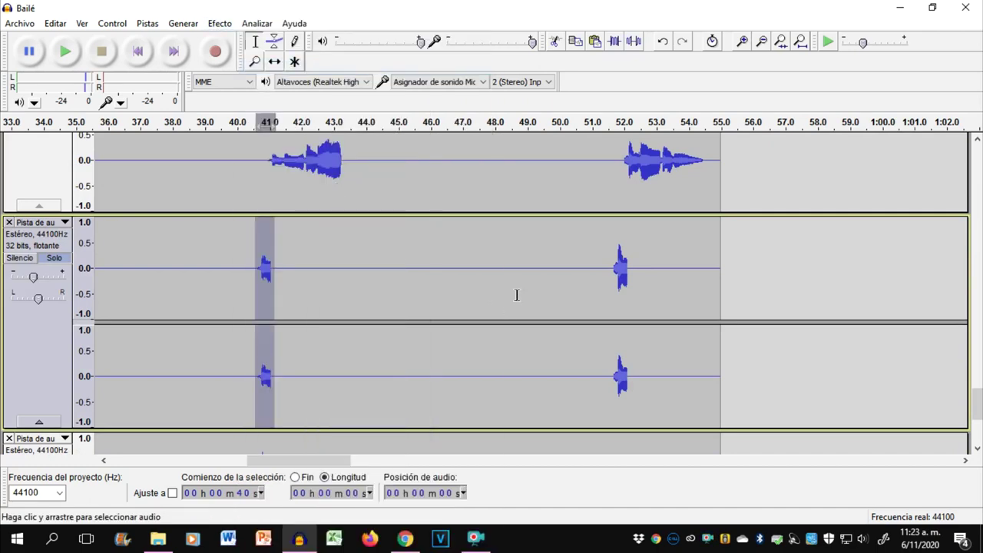
{"action": "left_click_drag", "start_coordinate": [608, 288], "coordinate": [638, 295]}
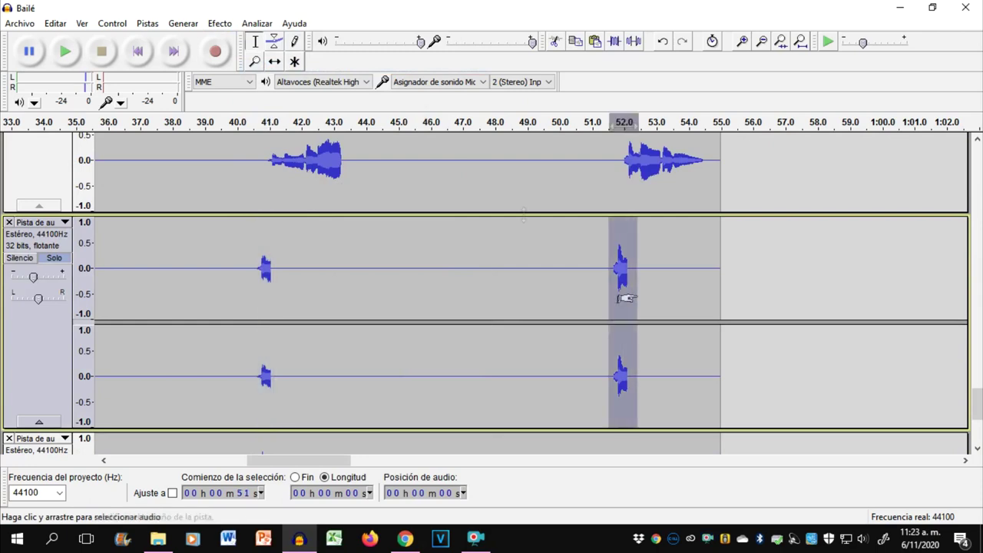
{"action": "left_click", "coordinate": [219, 23]}
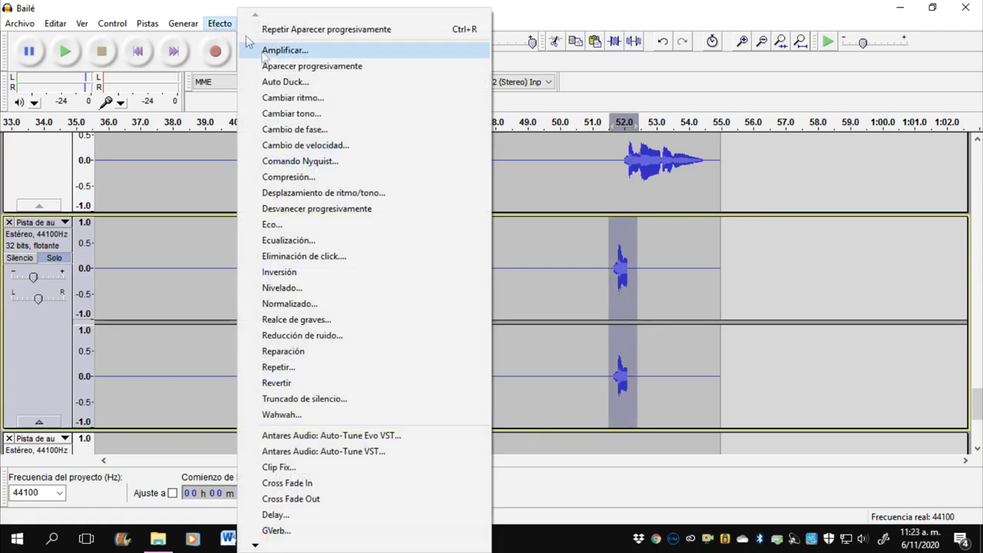
{"action": "left_click", "coordinate": [335, 209]}
- On the last syllable track, fade out the first syllable at about 40.3–41.5 s and fade in the second at about 51.6–52.2 s
{"action": "scroll", "coordinate": [380, 238], "scroll_direction": "down", "scroll_amount": 3}
{"action": "left_click", "coordinate": [249, 284]}
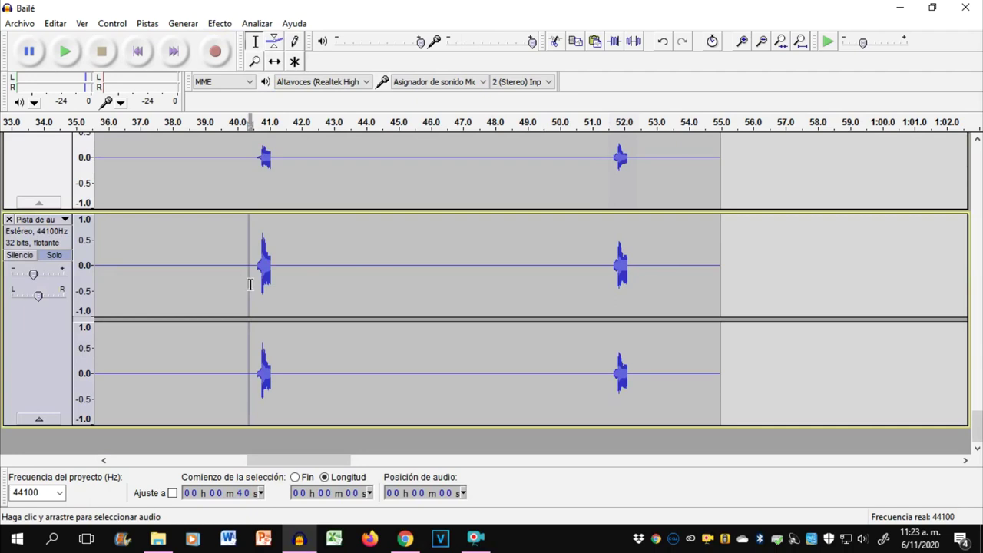
{"action": "left_click_drag", "start_coordinate": [249, 284], "coordinate": [285, 285]}
{"action": "left_click", "coordinate": [220, 24]}
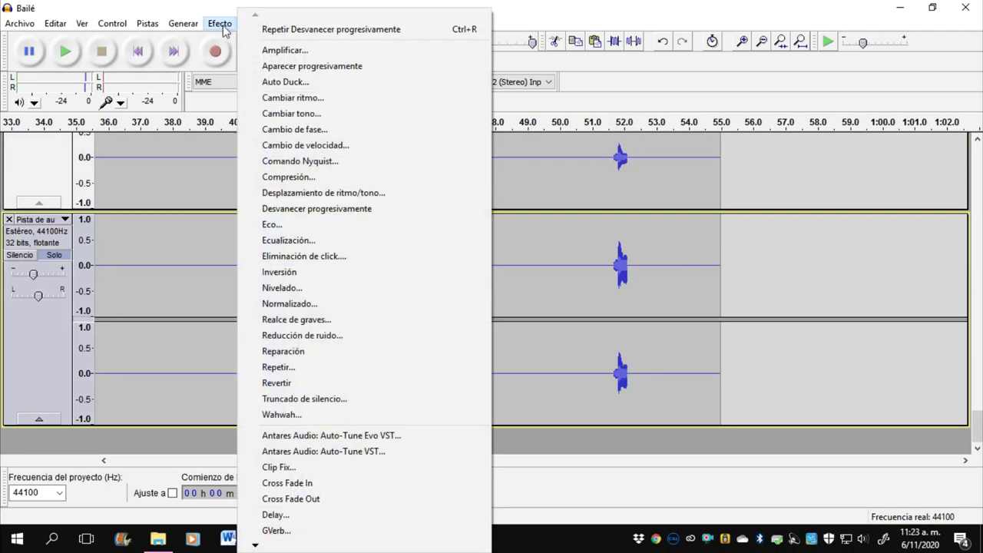
{"action": "left_click", "coordinate": [335, 210]}
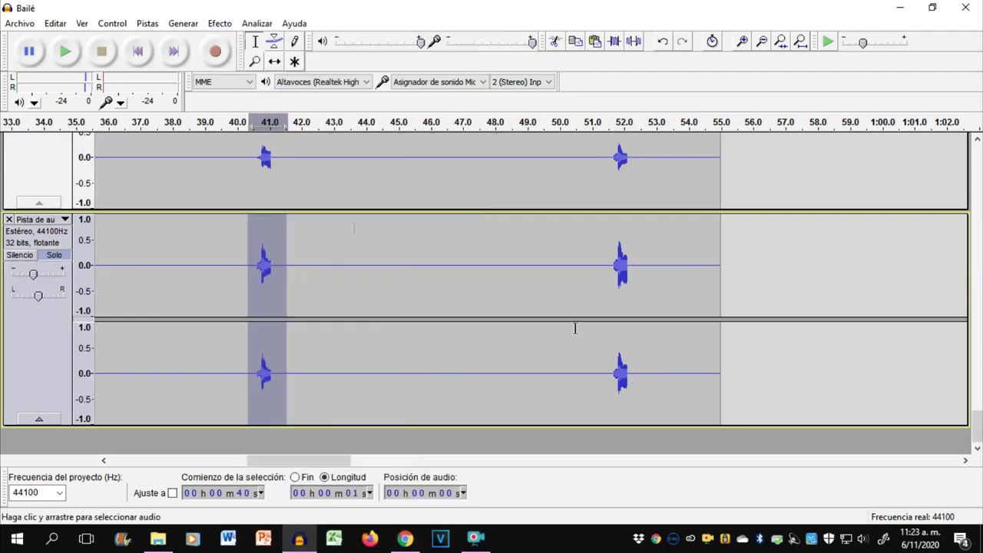
{"action": "left_click_drag", "start_coordinate": [612, 302], "coordinate": [632, 301]}
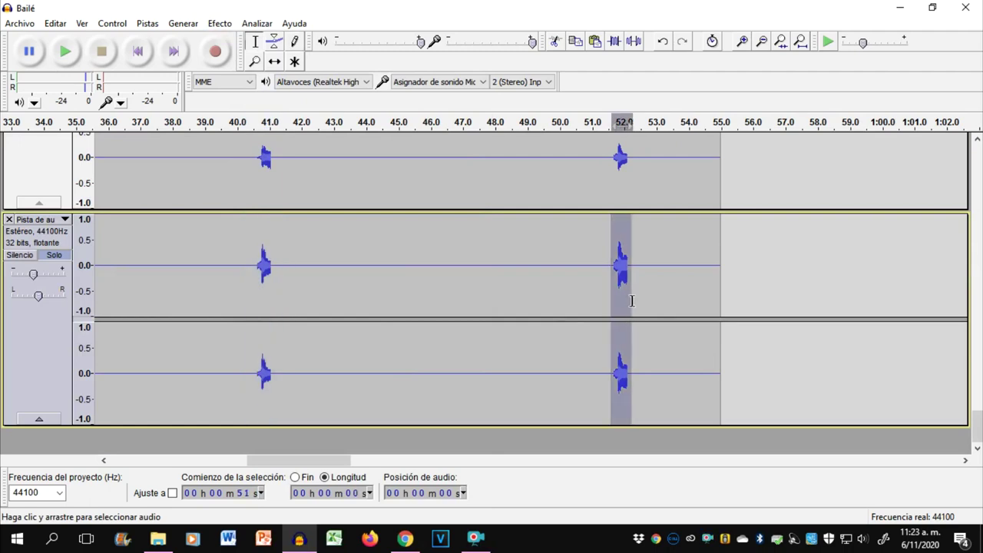
{"action": "left_click", "coordinate": [220, 24]}
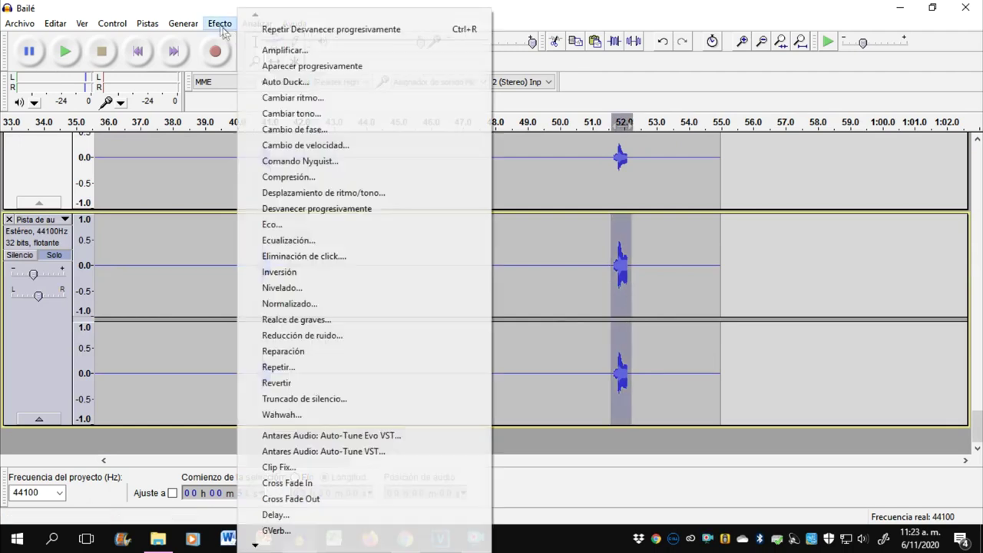
{"action": "left_click", "coordinate": [315, 66]}
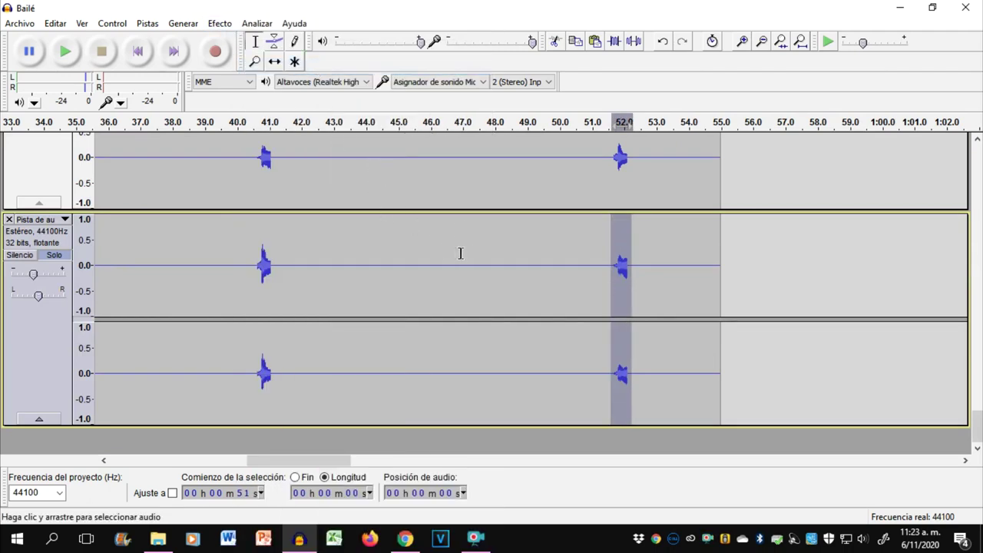
- Pan the upper phrase track 100% left and the lower phrase track fully right
{"action": "scroll", "coordinate": [292, 311], "scroll_direction": "down", "scroll_amount": 5}
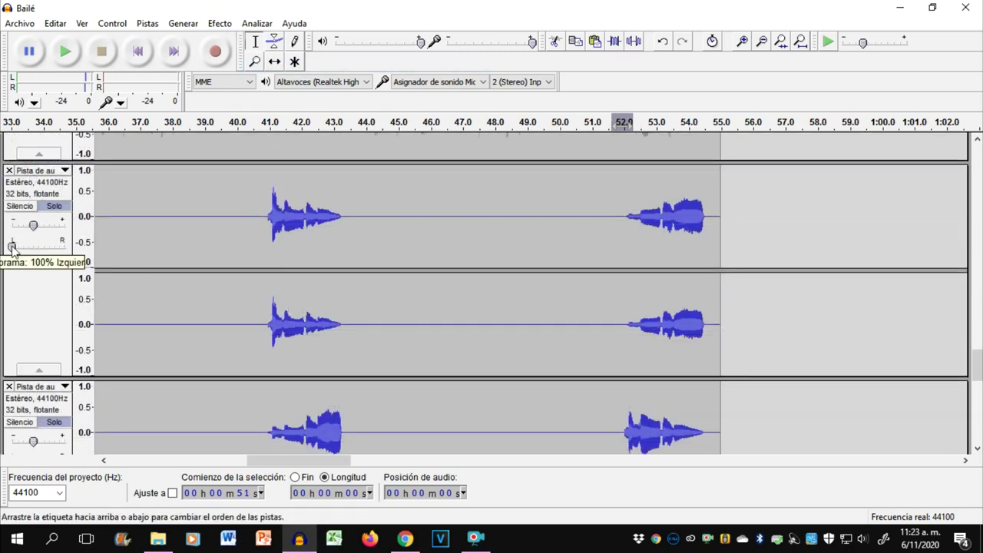
{"action": "scroll", "coordinate": [6, 251], "scroll_direction": "down", "scroll_amount": 3}
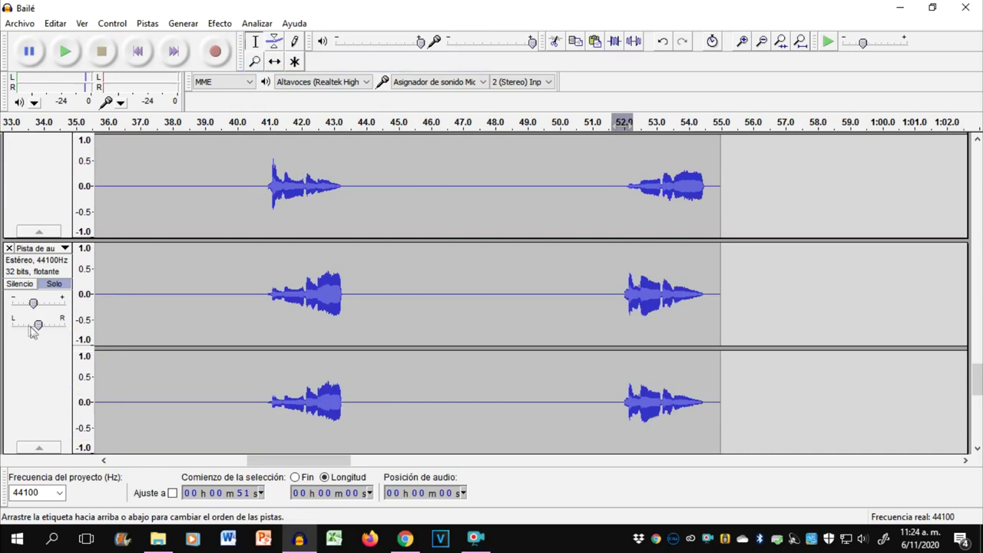
- Set the upper syllable track's gain to 0 and pan the track fully left
{"action": "scroll", "coordinate": [34, 323], "scroll_direction": "down", "scroll_amount": 6}
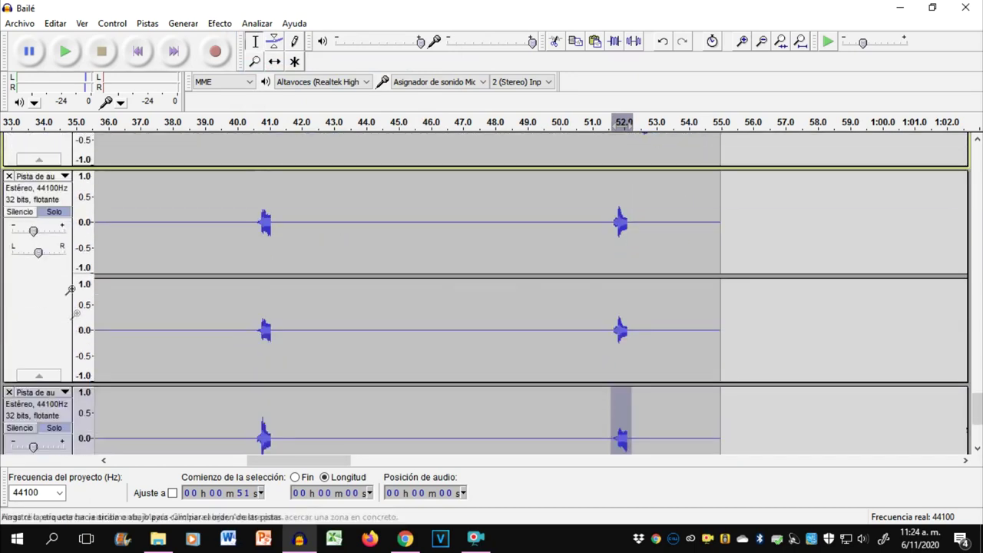
{"action": "left_click_drag", "start_coordinate": [36, 232], "coordinate": [2, 231]}
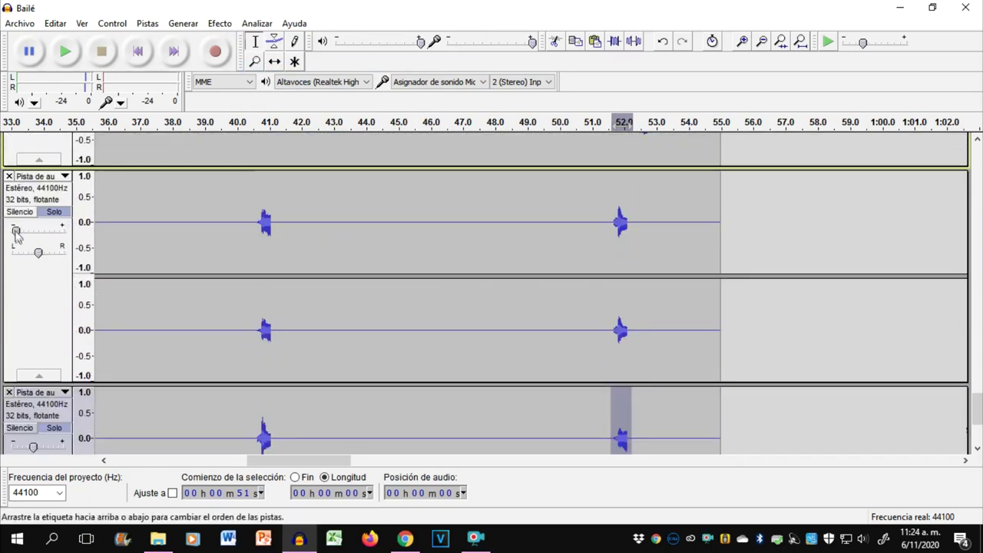
{"action": "scroll", "coordinate": [15, 232], "scroll_direction": "up", "scroll_amount": 3}
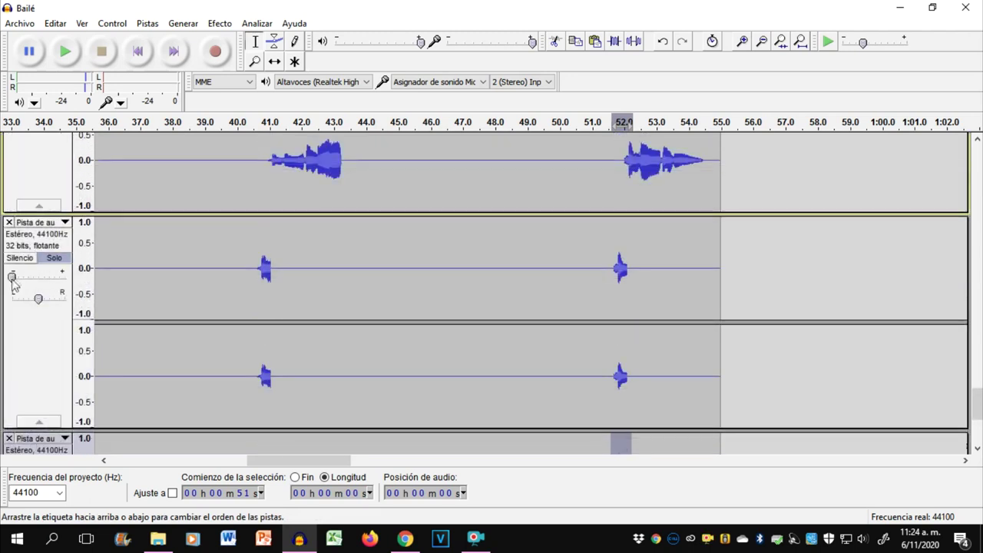
{"action": "double_click", "coordinate": [12, 279]}
{"action": "key", "text": "Return"}
{"action": "scroll", "coordinate": [44, 353], "scroll_direction": "down", "scroll_amount": 3}
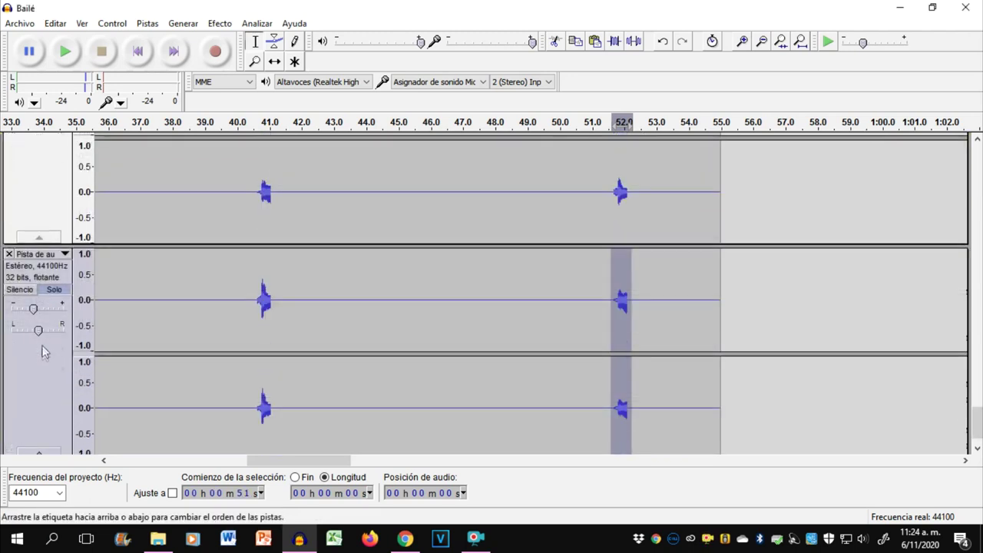
- Set the gain of both the upper and lower phrase tracks to 0
{"action": "scroll", "coordinate": [109, 343], "scroll_direction": "up", "scroll_amount": 5}
{"action": "scroll", "coordinate": [109, 343], "scroll_direction": "up", "scroll_amount": 3}
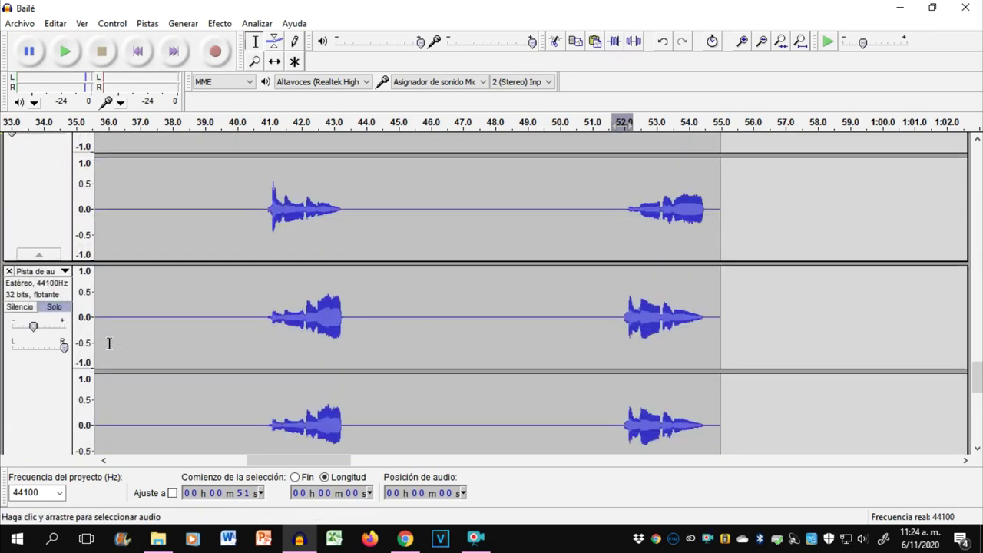
{"action": "double_click", "coordinate": [33, 294]}
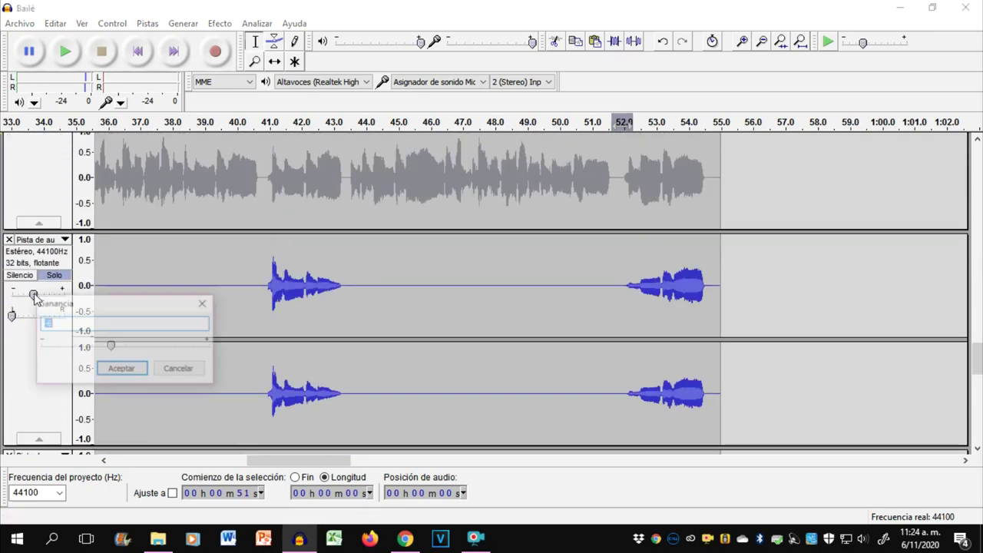
{"action": "key", "text": "Return"}
{"action": "scroll", "coordinate": [42, 307], "scroll_direction": "down", "scroll_amount": 3}
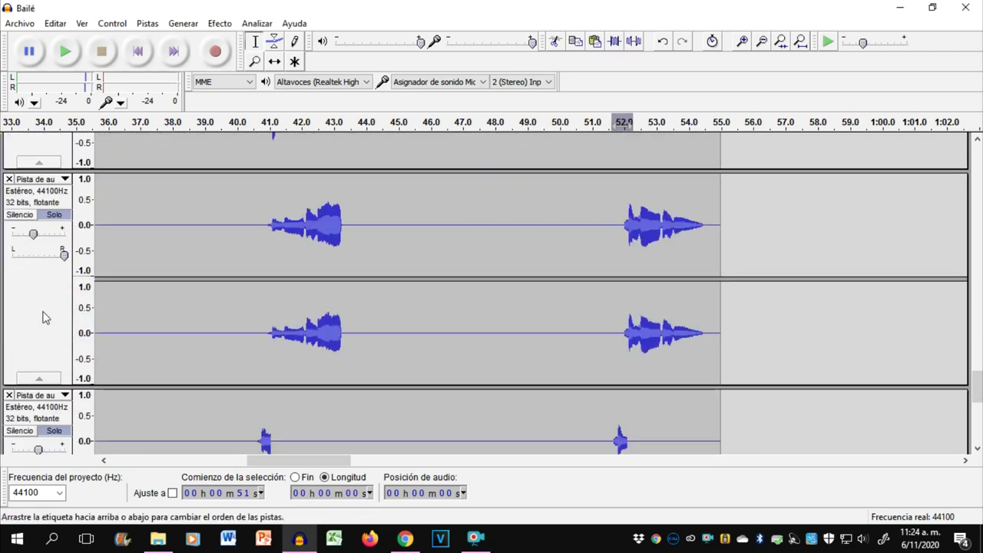
{"action": "double_click", "coordinate": [39, 312]}
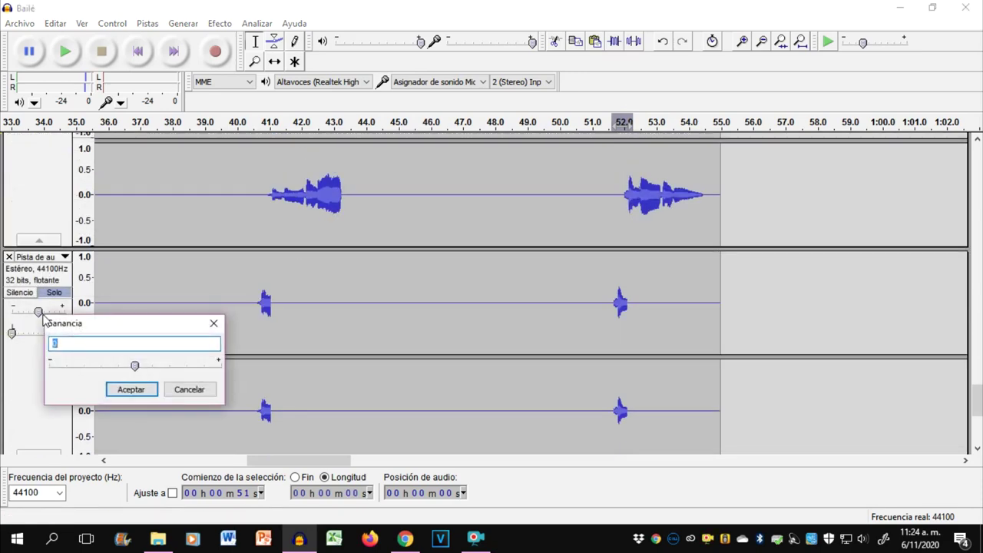
{"action": "key", "text": "Return"}
{"action": "scroll", "coordinate": [42, 322], "scroll_direction": "down", "scroll_amount": 3}
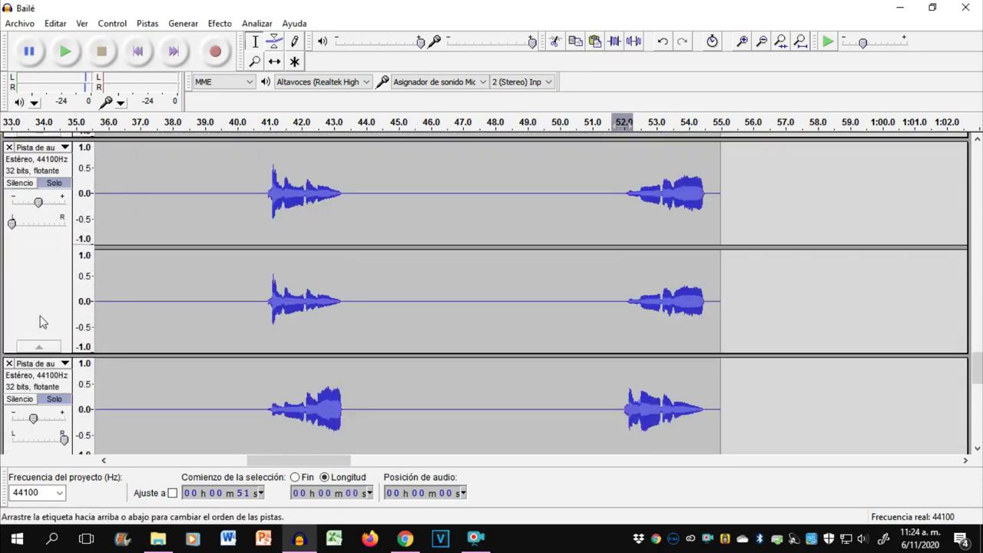
{"action": "double_click", "coordinate": [33, 419]}
{"action": "key", "text": "Return"}
- Pan the lower syllable track fully right and set its gain to 0
{"action": "scroll", "coordinate": [30, 429], "scroll_direction": "down", "scroll_amount": 5}
{"action": "left_click", "coordinate": [36, 392]}
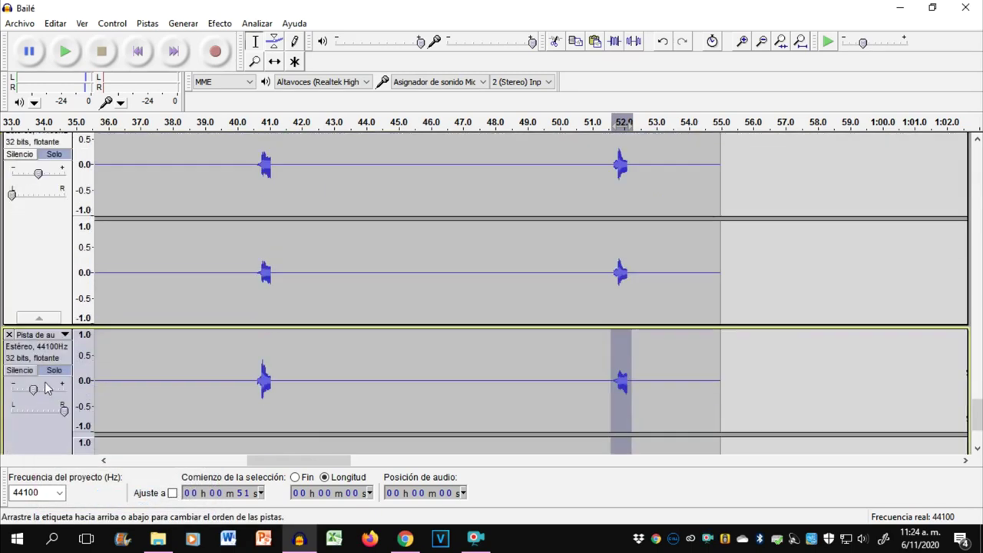
{"action": "double_click", "coordinate": [34, 391]}
{"action": "key", "text": "Return"}
{"action": "scroll", "coordinate": [221, 400], "scroll_direction": "down", "scroll_amount": 2}
{"action": "left_click", "coordinate": [224, 388]}
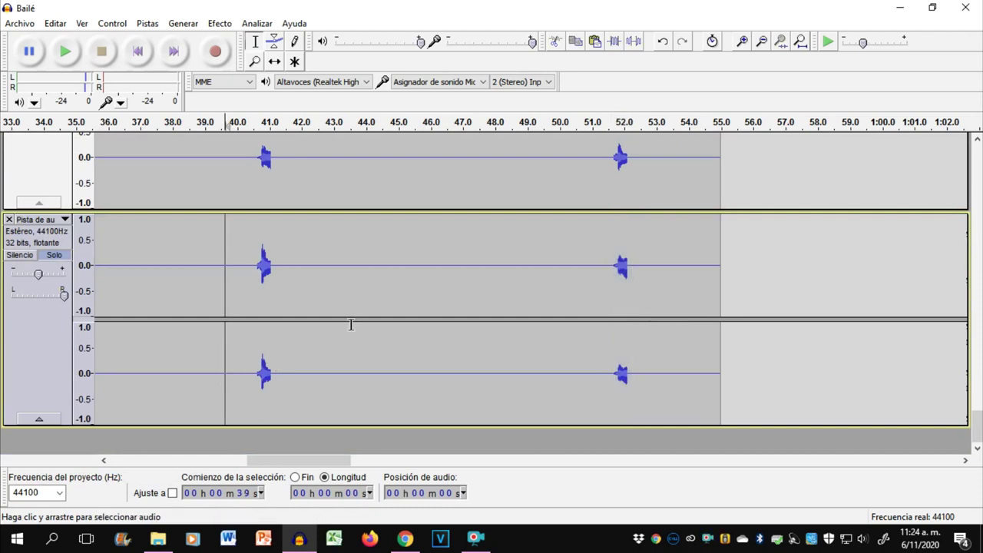
- Review the opposing fades, panning and gains across the two phrase tracks and the two syllable tracks
{"action": "scroll", "coordinate": [351, 324], "scroll_direction": "up", "scroll_amount": 1}
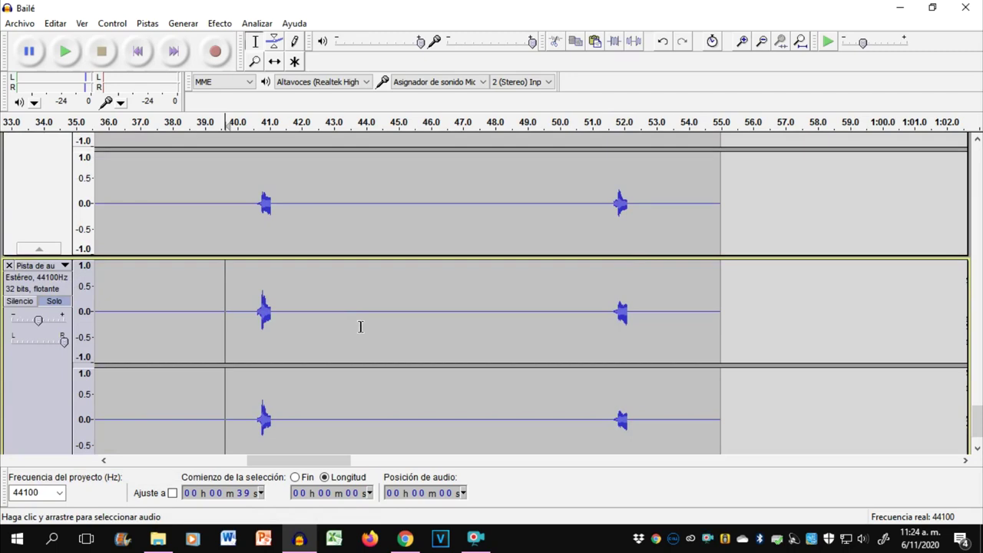
{"action": "scroll", "coordinate": [360, 326], "scroll_direction": "down", "scroll_amount": 3}
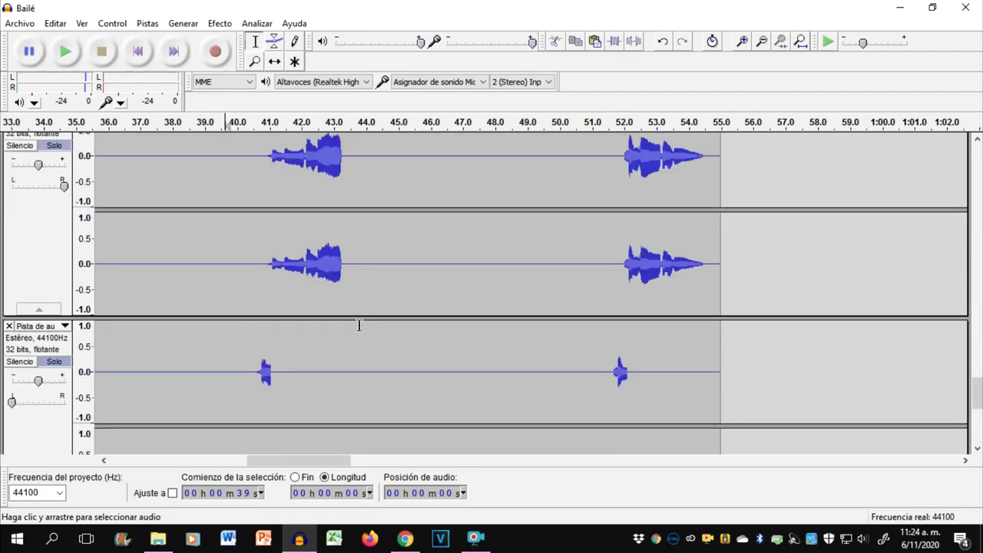
{"action": "scroll", "coordinate": [358, 322], "scroll_direction": "up", "scroll_amount": 3}
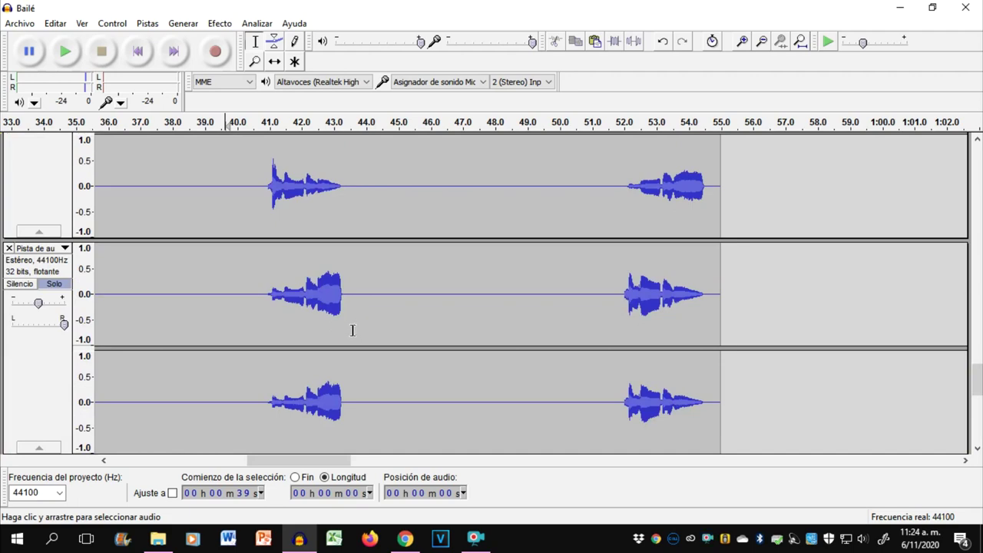
{"action": "scroll", "coordinate": [352, 330], "scroll_direction": "up", "scroll_amount": 3}
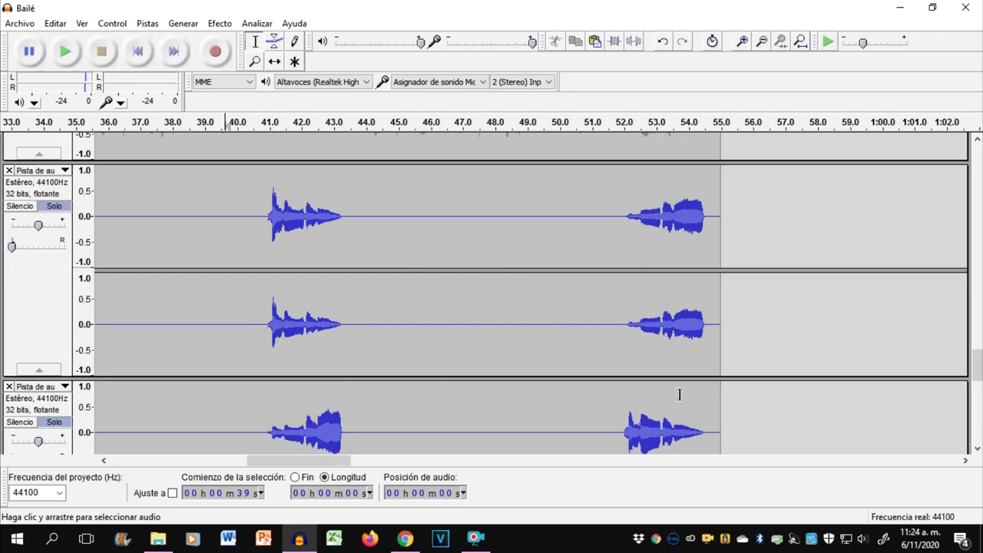
{"action": "scroll", "coordinate": [679, 395], "scroll_direction": "down", "scroll_amount": 5}
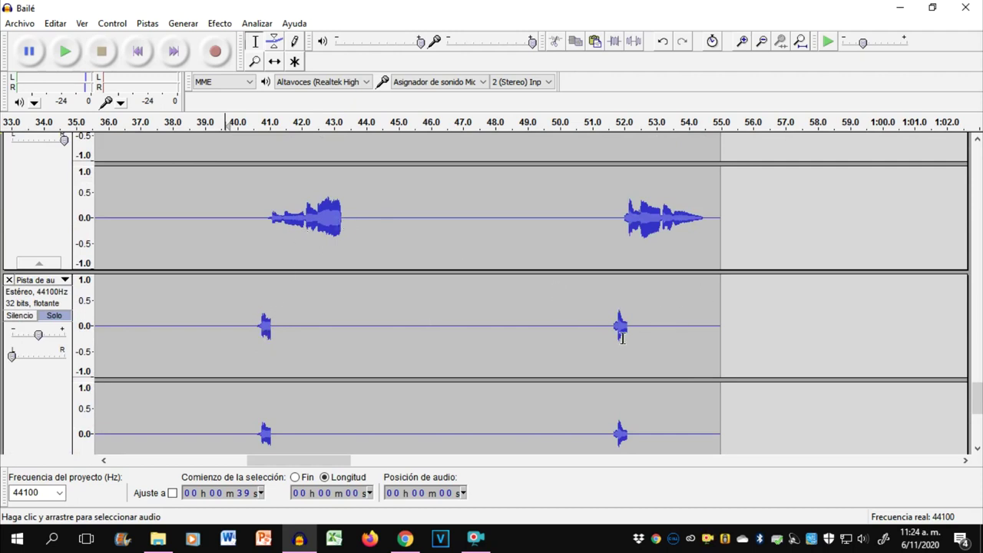
{"action": "scroll", "coordinate": [620, 336], "scroll_direction": "down", "scroll_amount": 3}
{"action": "scroll", "coordinate": [621, 336], "scroll_direction": "down", "scroll_amount": 3}
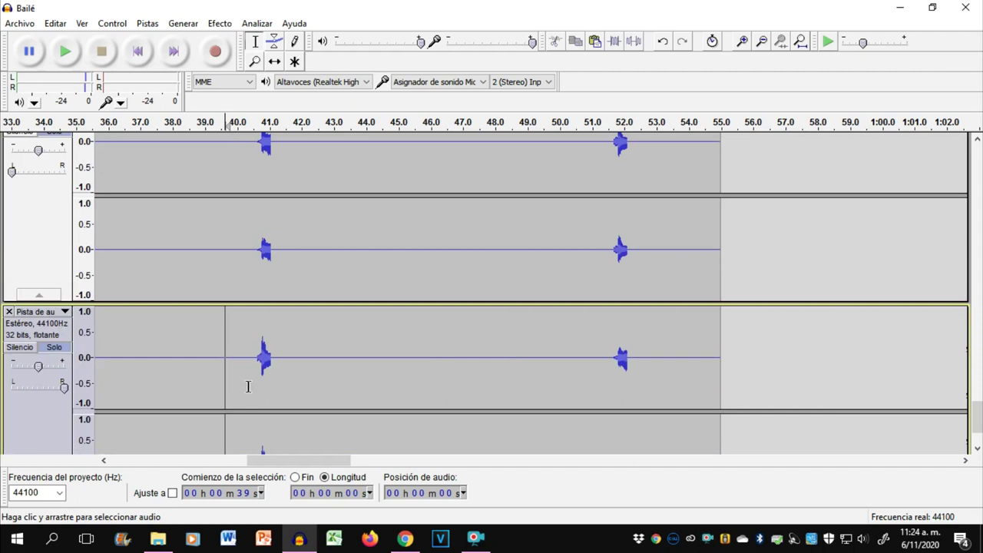
{"action": "scroll", "coordinate": [629, 371], "scroll_direction": "down", "scroll_amount": 3}
{"action": "left_click", "coordinate": [597, 355]}
{"action": "left_click_drag", "start_coordinate": [604, 378], "coordinate": [649, 373]}
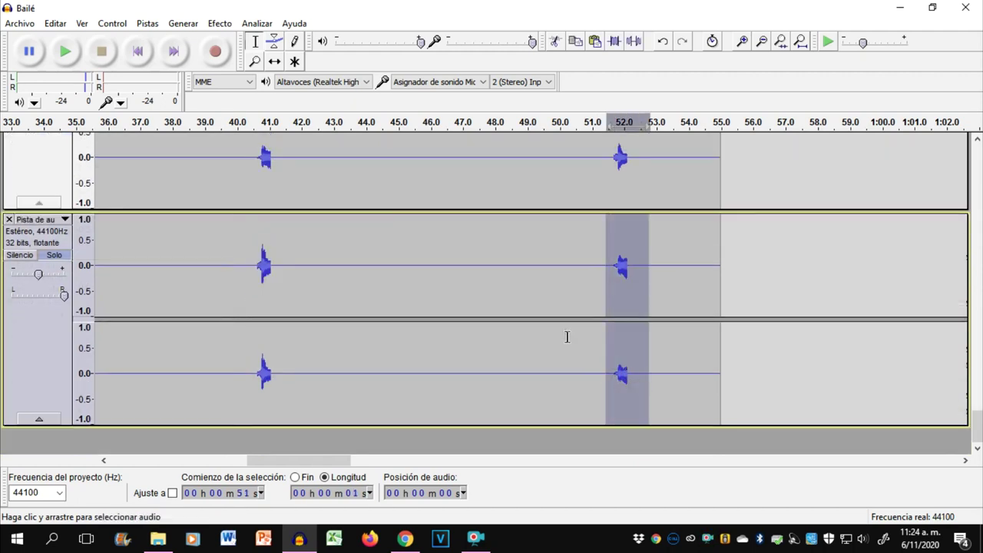
{"action": "left_click", "coordinate": [566, 336]}
- Apply a regular Delay to the whole upper phrase track with 6.0 dB decay, 0.50 s delay time and 5 echoes
{"action": "scroll", "coordinate": [393, 277], "scroll_direction": "up", "scroll_amount": 3}
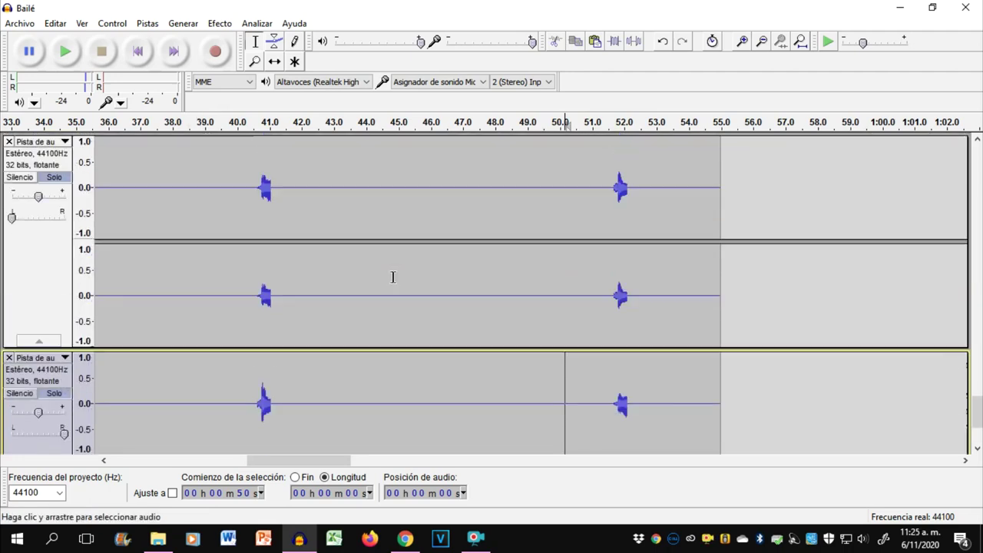
{"action": "scroll", "coordinate": [392, 277], "scroll_direction": "up", "scroll_amount": 3}
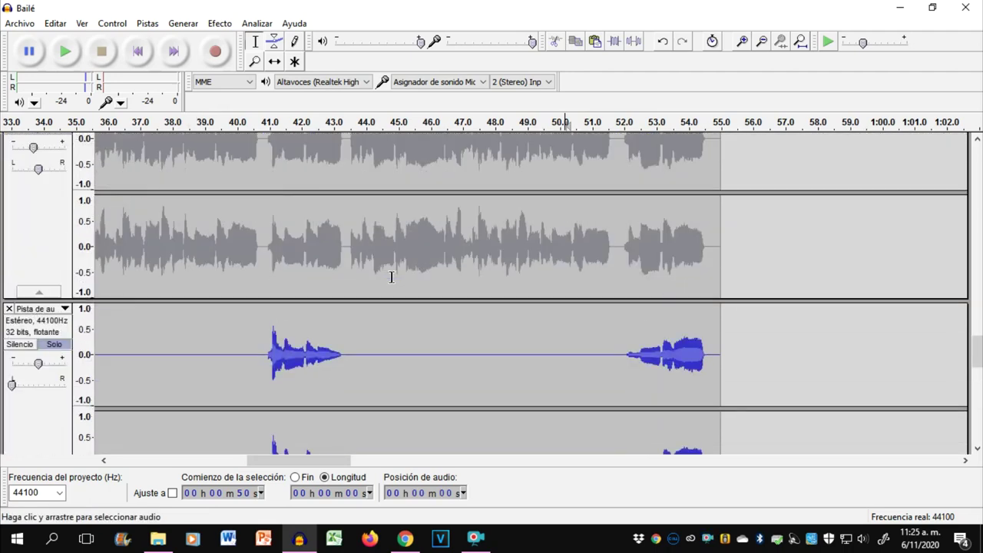
{"action": "scroll", "coordinate": [391, 278], "scroll_direction": "down", "scroll_amount": 1}
{"action": "double_click", "coordinate": [325, 284]}
{"action": "scroll", "coordinate": [325, 289], "scroll_direction": "down", "scroll_amount": 1}
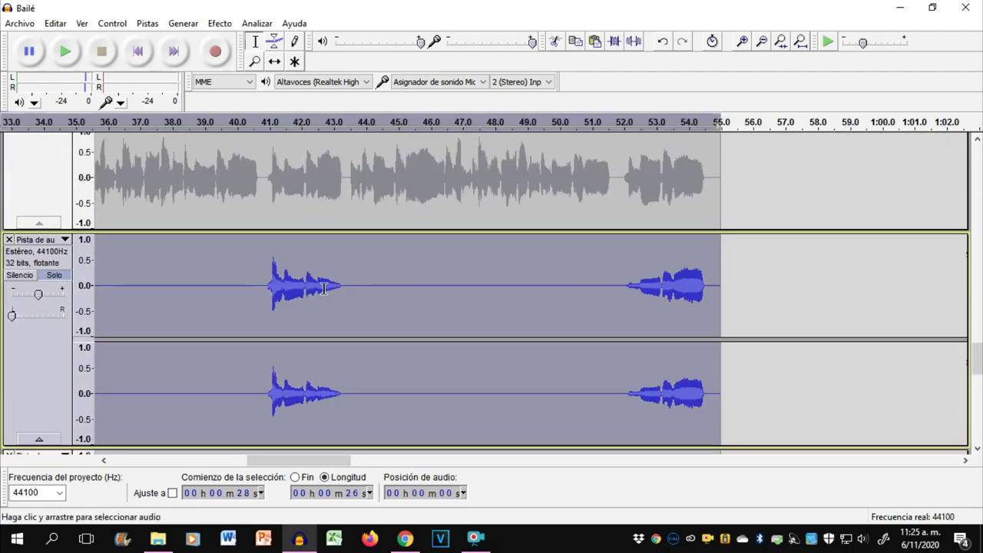
{"action": "left_click", "coordinate": [219, 23]}
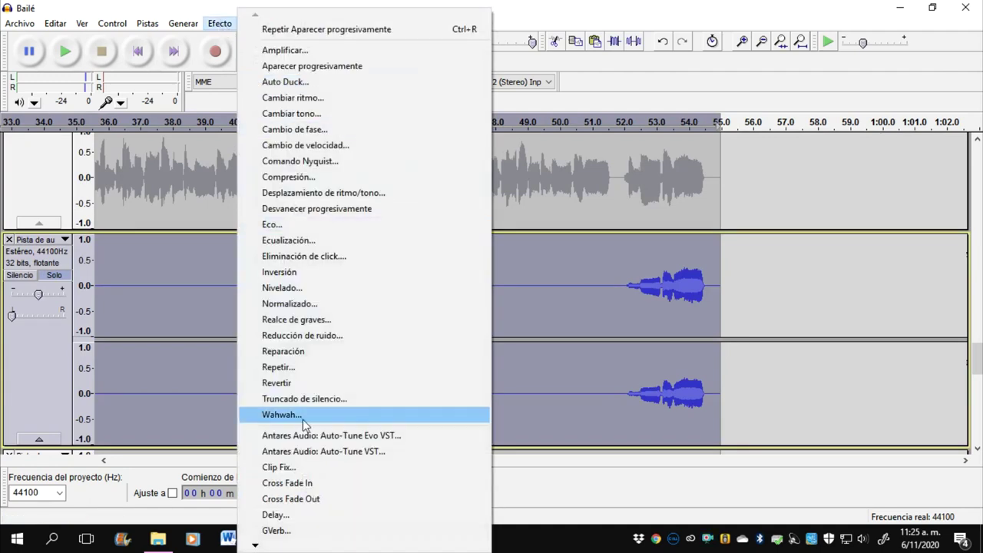
{"action": "left_click", "coordinate": [304, 522]}
{"action": "left_click", "coordinate": [611, 380]}
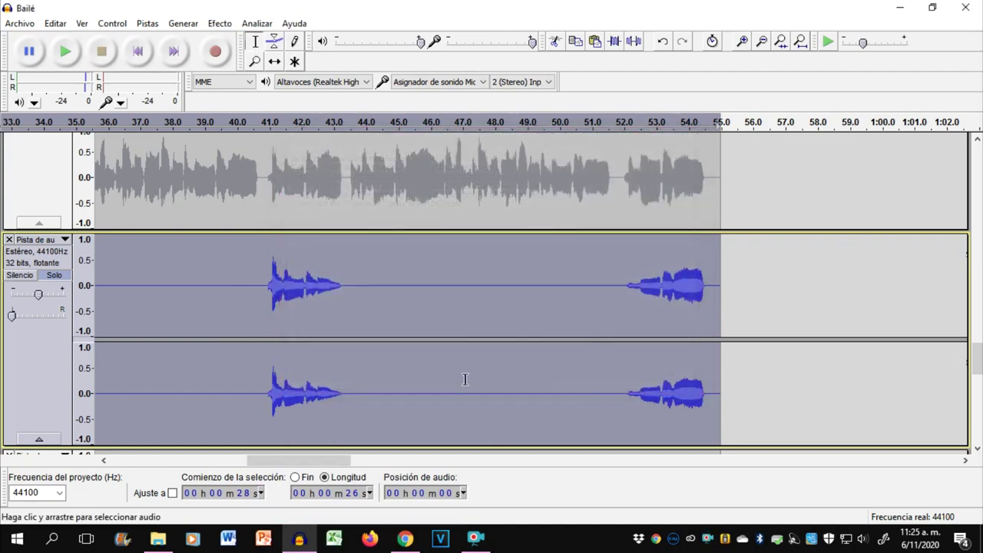
- Apply the same Delay with 5 echoes to the whole lower phrase track
{"action": "scroll", "coordinate": [402, 367], "scroll_direction": "down", "scroll_amount": 3}
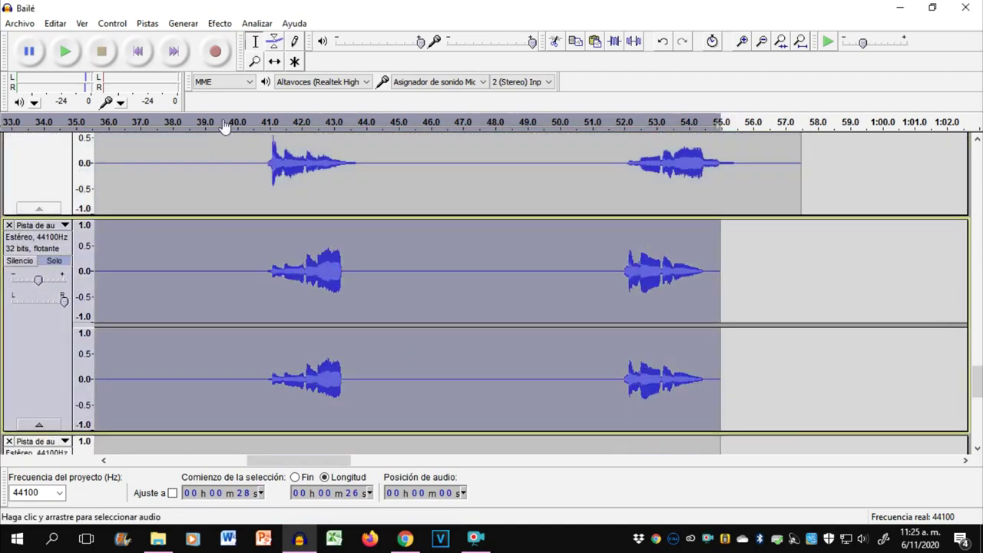
{"action": "left_click", "coordinate": [220, 23]}
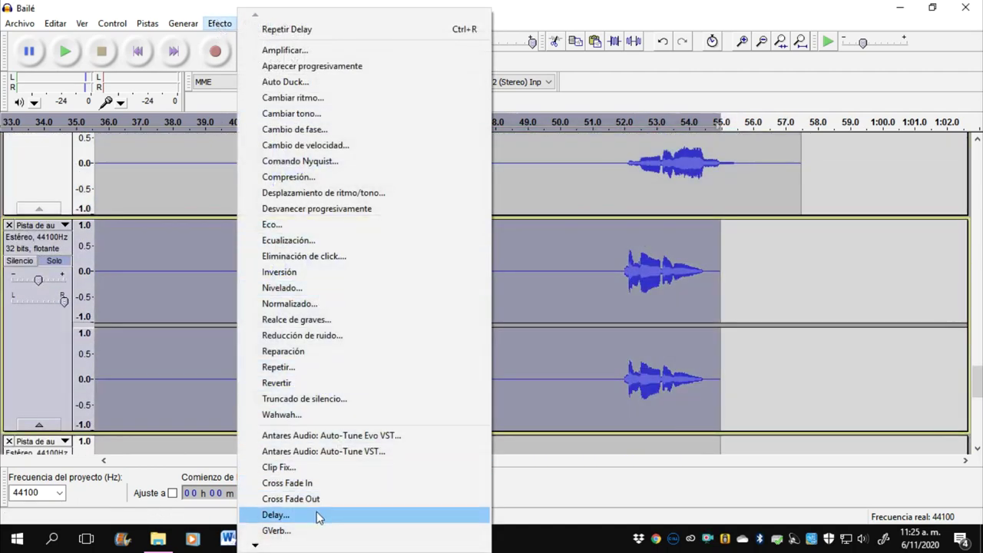
{"action": "left_click", "coordinate": [319, 516]}
{"action": "left_click", "coordinate": [611, 379]}
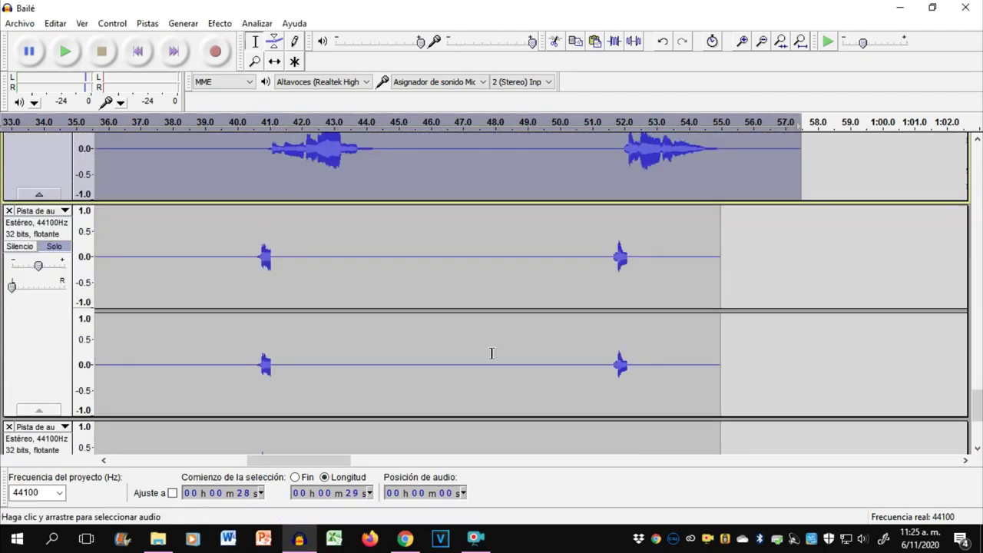
- Apply a regular Delay to the whole upper syllable track with 6.0 dB decay, 0.50 s delay time and 3 echoes
{"action": "key", "text": "ctrl+z"}
{"action": "scroll", "coordinate": [484, 346], "scroll_direction": "up", "scroll_amount": 1}
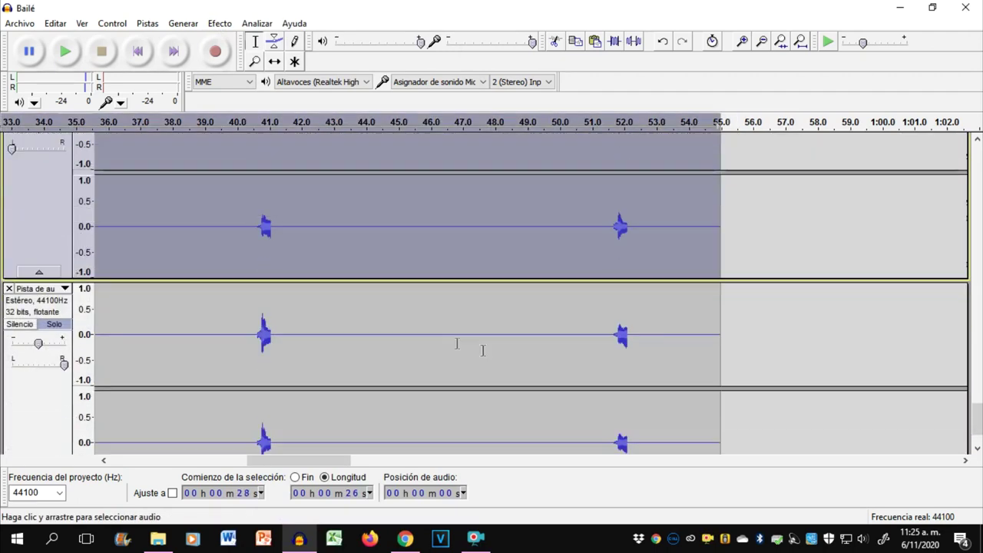
{"action": "left_click", "coordinate": [219, 23]}
{"action": "left_click", "coordinate": [313, 514]}
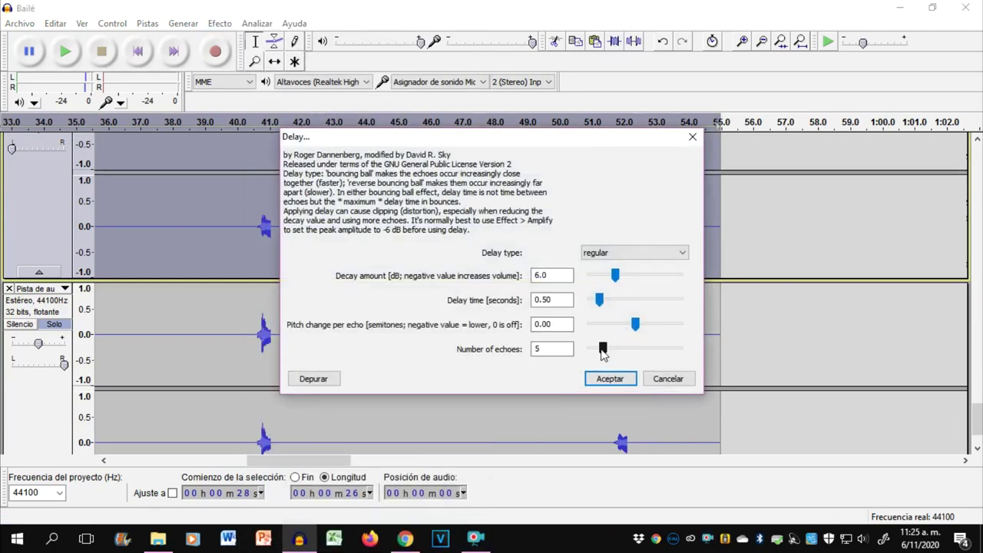
{"action": "double_click", "coordinate": [554, 350]}
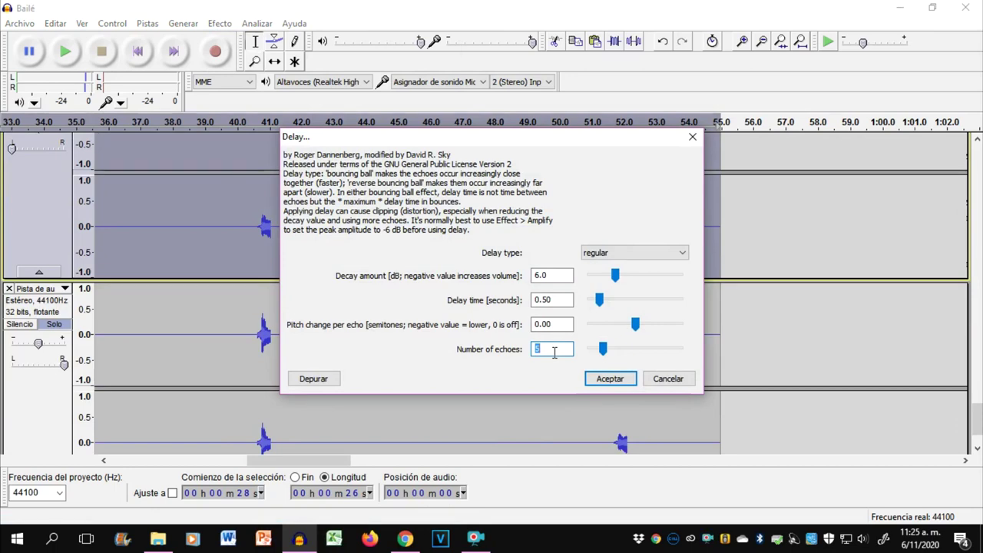
{"action": "type", "text": "3"}
{"action": "key", "text": "Return"}
- Apply the regular Delay with 6.0 dB decay, 0.50 s delay time and 3 echoes to the whole lower syllable track
{"action": "key", "text": "ctrl+a"}
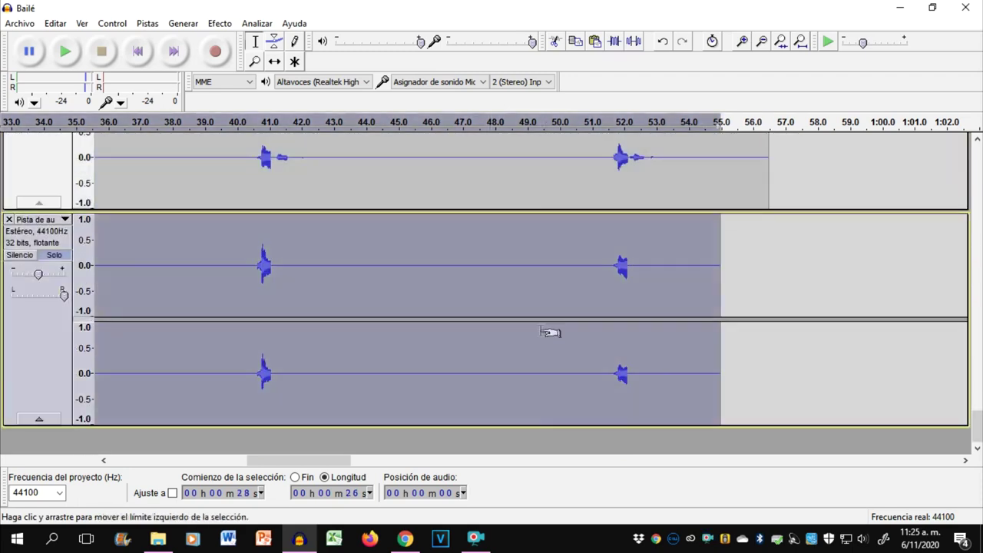
{"action": "left_click", "coordinate": [220, 23]}
{"action": "left_click", "coordinate": [314, 513]}
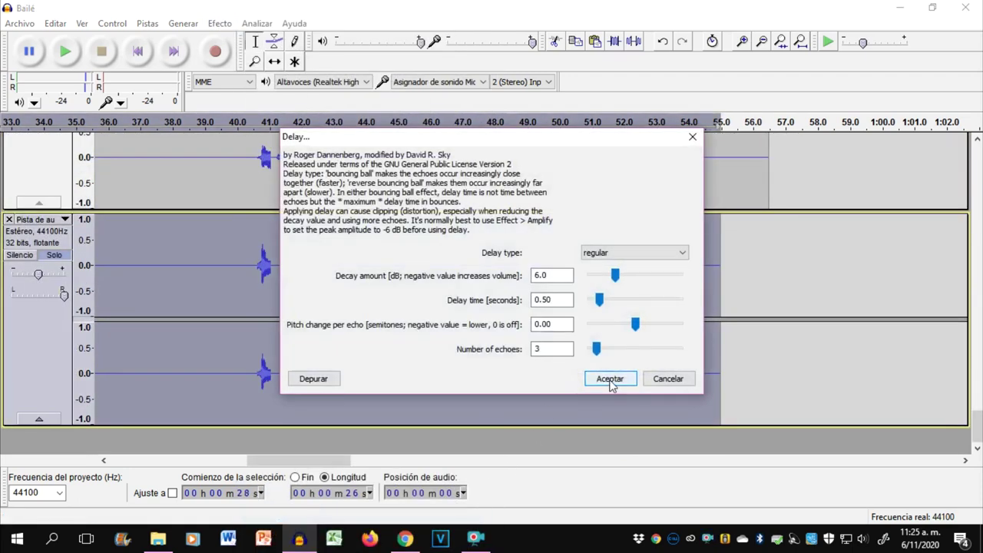
{"action": "left_click", "coordinate": [610, 380]}
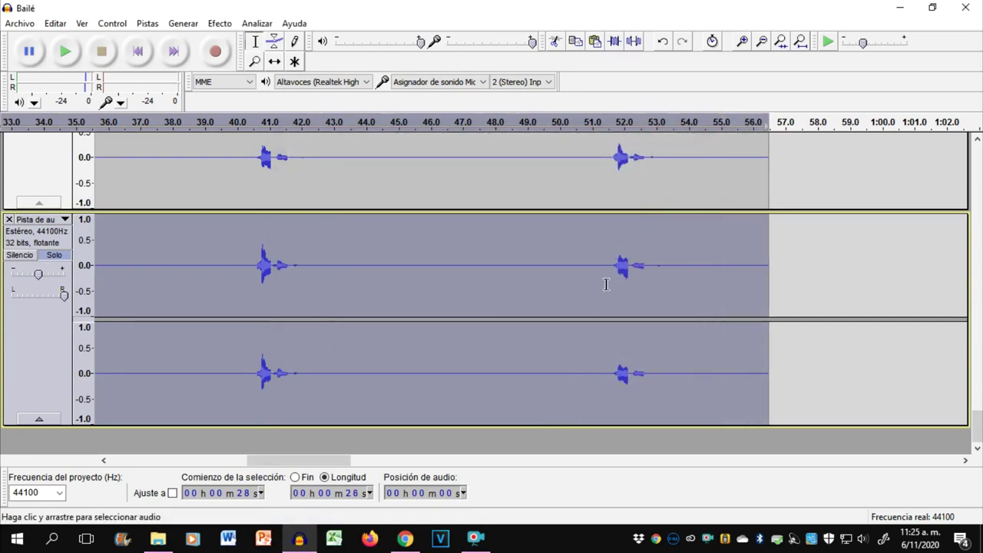
{"action": "left_click", "coordinate": [230, 338]}
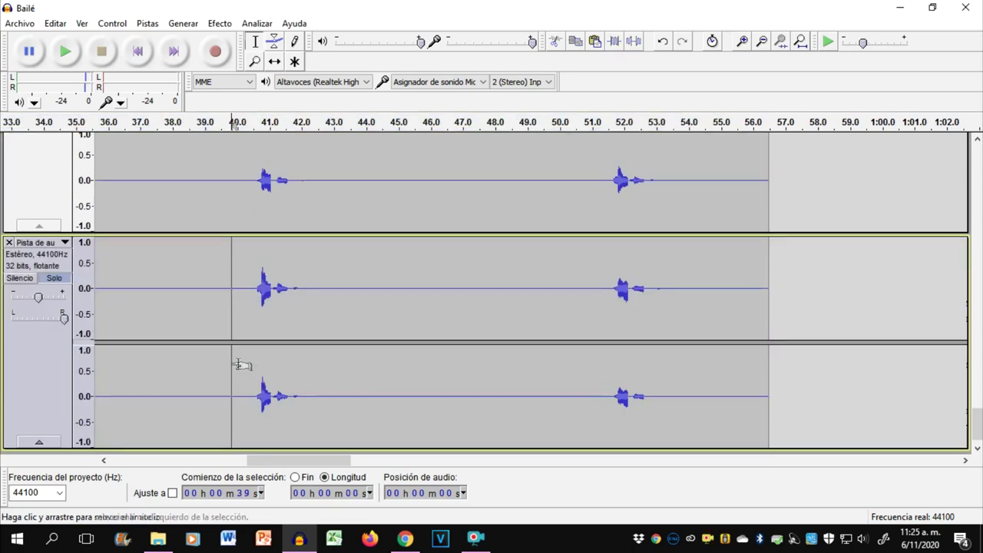
- Examine the delayed phrase and syllable tracks below the full vocal track on the wider timeline, from about 28 s
{"action": "scroll", "coordinate": [242, 364], "scroll_direction": "up", "scroll_amount": 3}
{"action": "scroll", "coordinate": [248, 360], "scroll_direction": "up", "scroll_amount": 8}
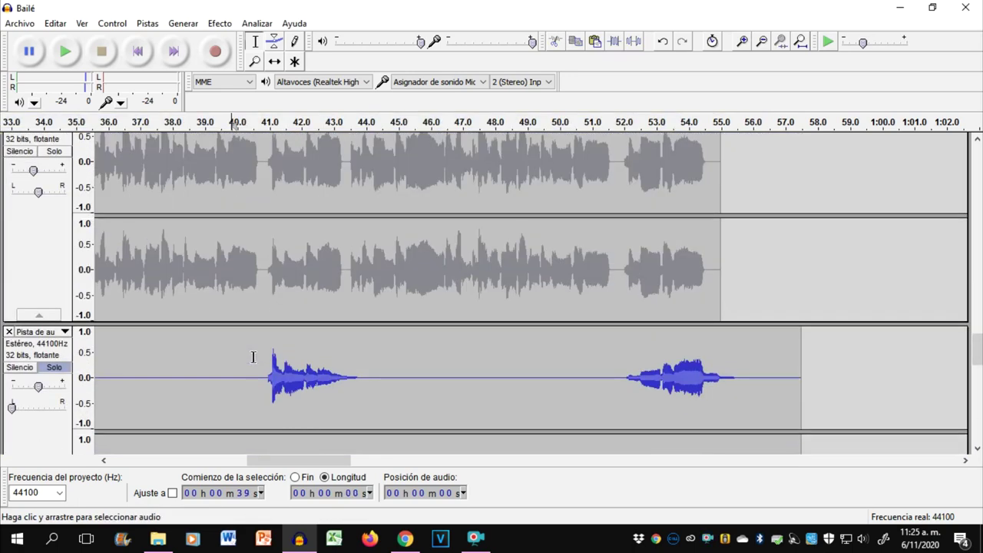
{"action": "scroll", "coordinate": [253, 357], "scroll_direction": "down", "scroll_amount": 3}
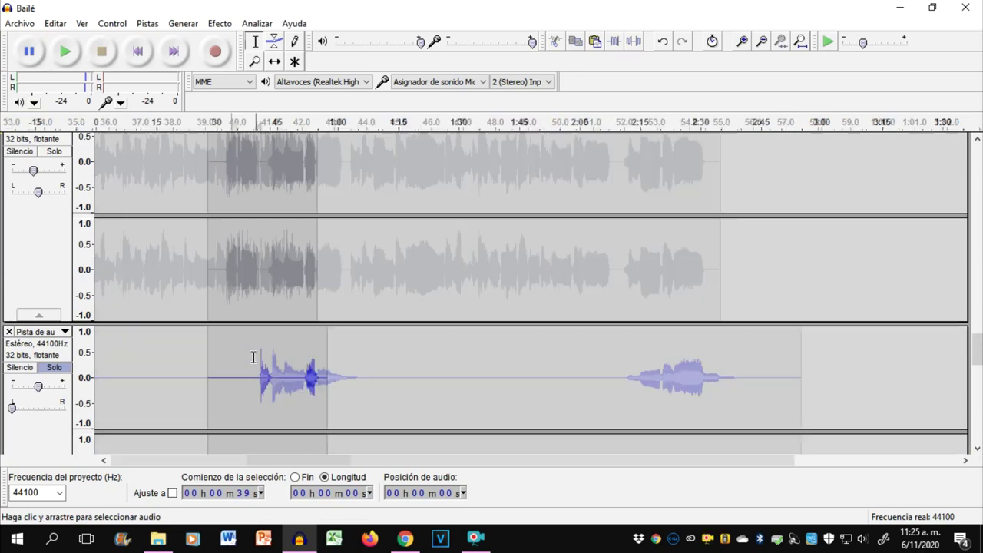
{"action": "left_click", "coordinate": [205, 282]}
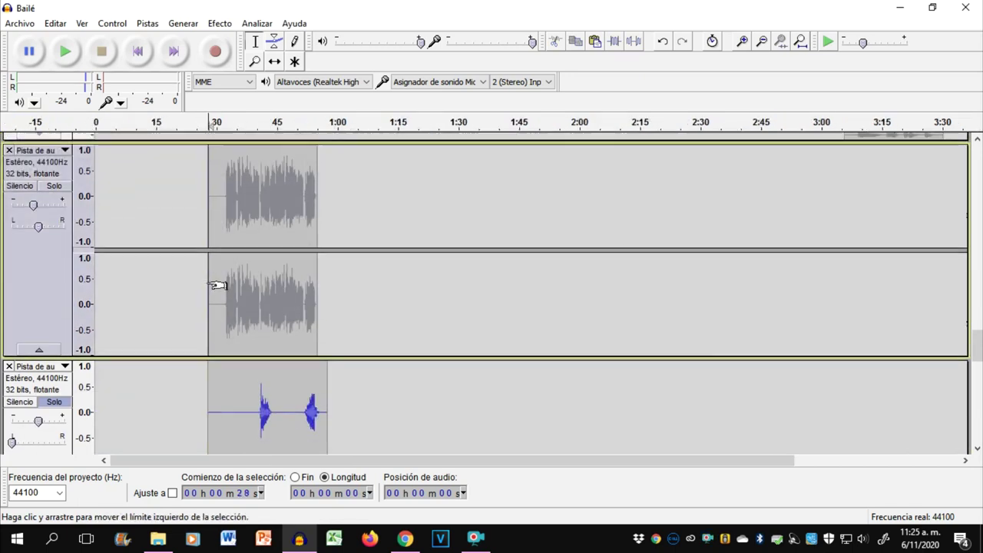
{"action": "scroll", "coordinate": [218, 285], "scroll_direction": "down", "scroll_amount": 3}
{"action": "scroll", "coordinate": [218, 285], "scroll_direction": "down", "scroll_amount": 6}
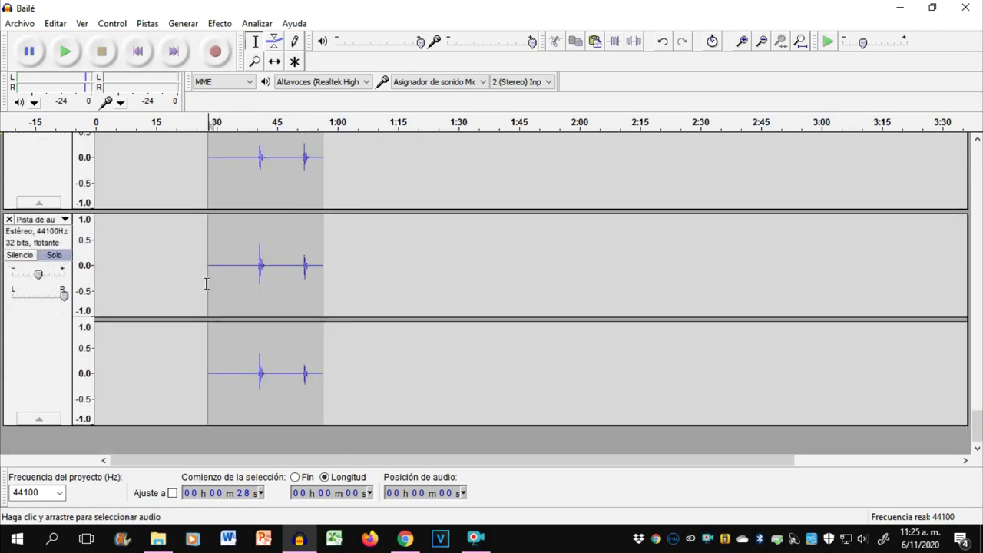
{"action": "scroll", "coordinate": [205, 284], "scroll_direction": "up", "scroll_amount": 5}
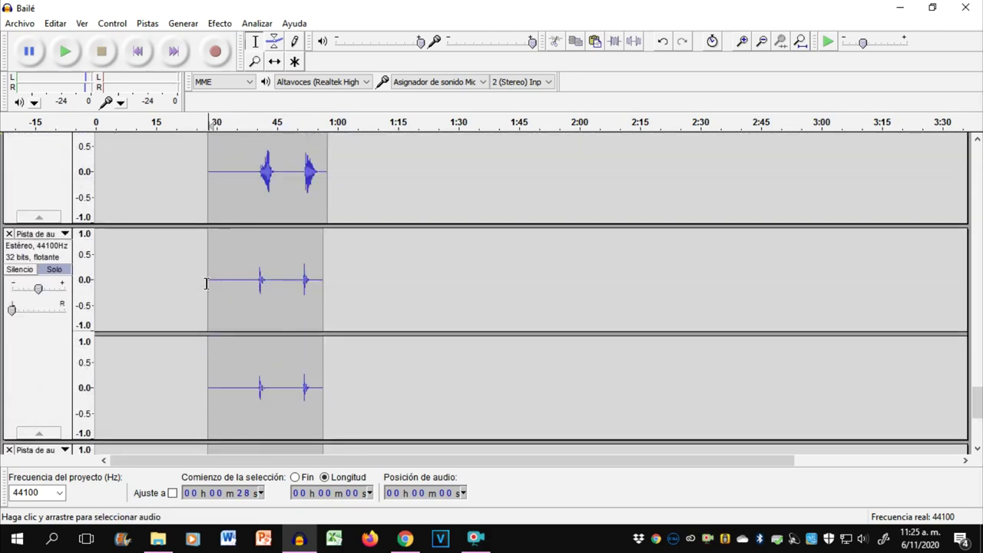
{"action": "scroll", "coordinate": [274, 303], "scroll_direction": "up", "scroll_amount": 4}
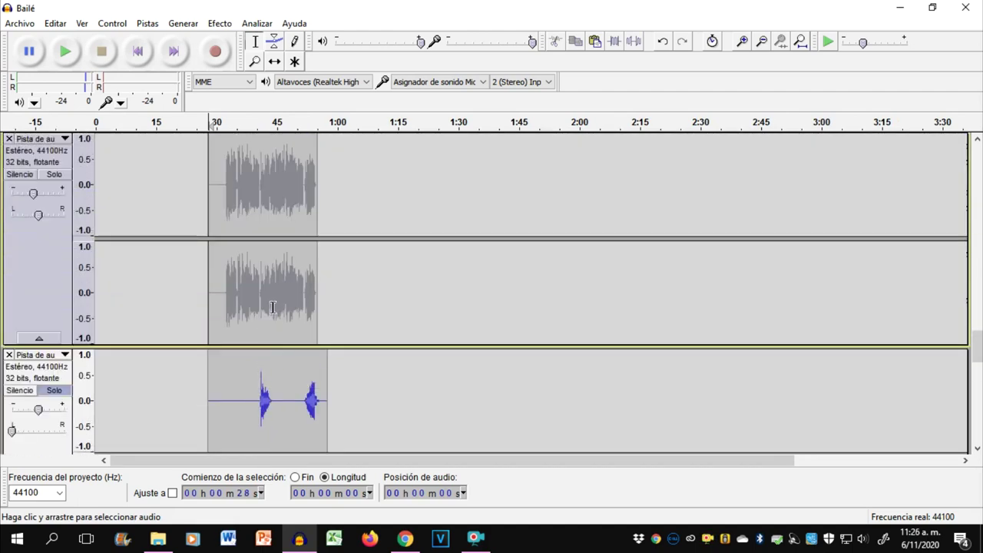
- Solo the full vocal track and silence its phrase from about 40.8 s to 43.4 s, above the first delayed phrase
{"action": "left_click", "coordinate": [54, 175]}
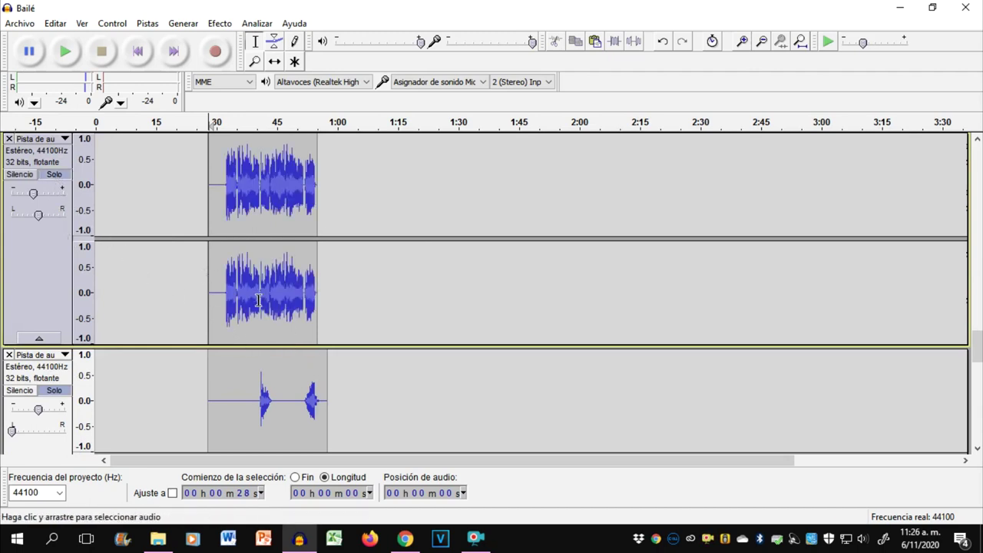
{"action": "scroll", "coordinate": [259, 300], "scroll_direction": "up", "scroll_amount": 4, "text": "ctrl"}
{"action": "scroll", "coordinate": [259, 301], "scroll_direction": "up", "scroll_amount": 1, "text": "ctrl"}
{"action": "left_click_drag", "start_coordinate": [302, 303], "coordinate": [634, 317]}
{"action": "scroll", "coordinate": [626, 319], "scroll_direction": "up", "scroll_amount": 1}
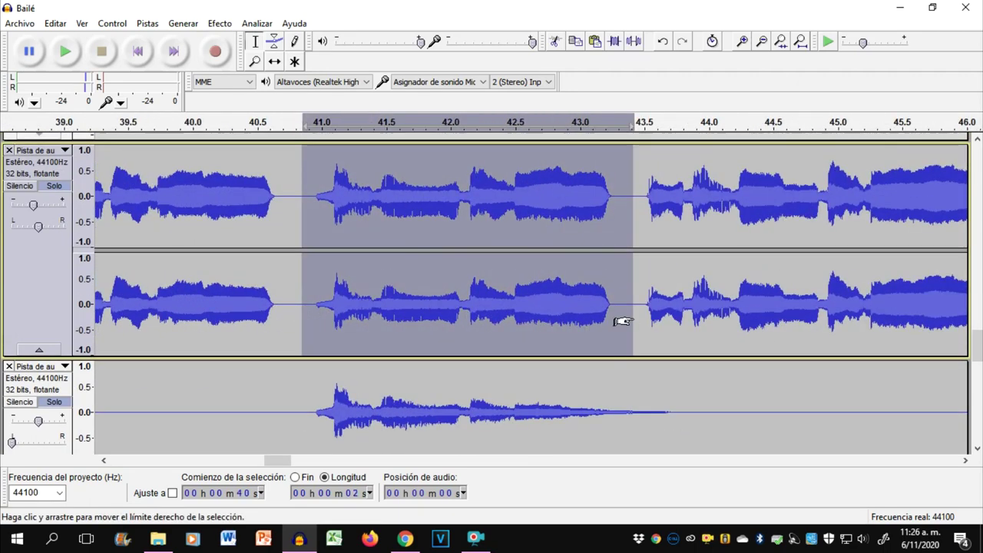
{"action": "left_click", "coordinate": [636, 41]}
{"action": "scroll", "coordinate": [684, 242], "scroll_direction": "down", "scroll_amount": 4, "text": "ctrl"}
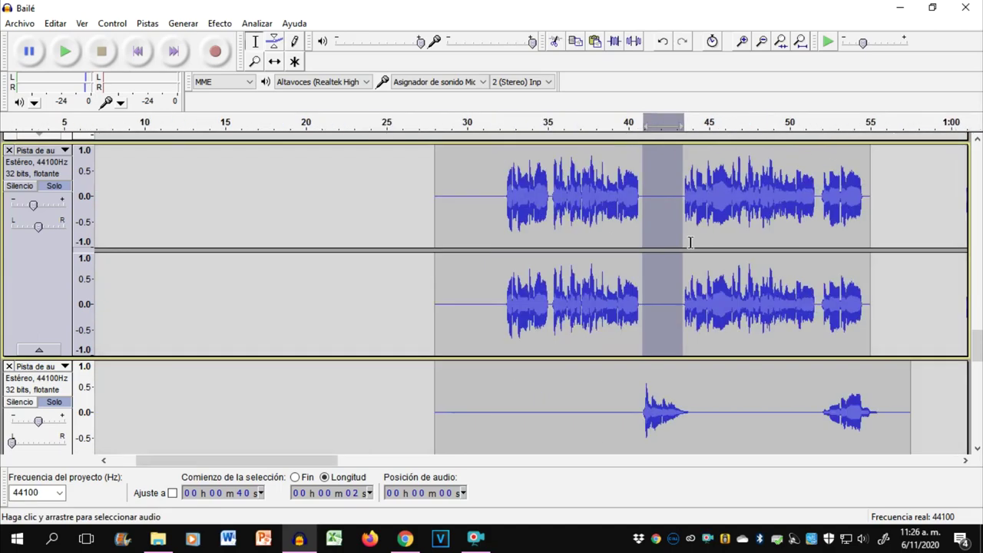
- Silence the full vocal track's last phrase, from about 51.8 s to 55.3 s
{"action": "left_click", "coordinate": [516, 207]}
{"action": "scroll", "coordinate": [518, 209], "scroll_direction": "up", "scroll_amount": 3, "text": "ctrl"}
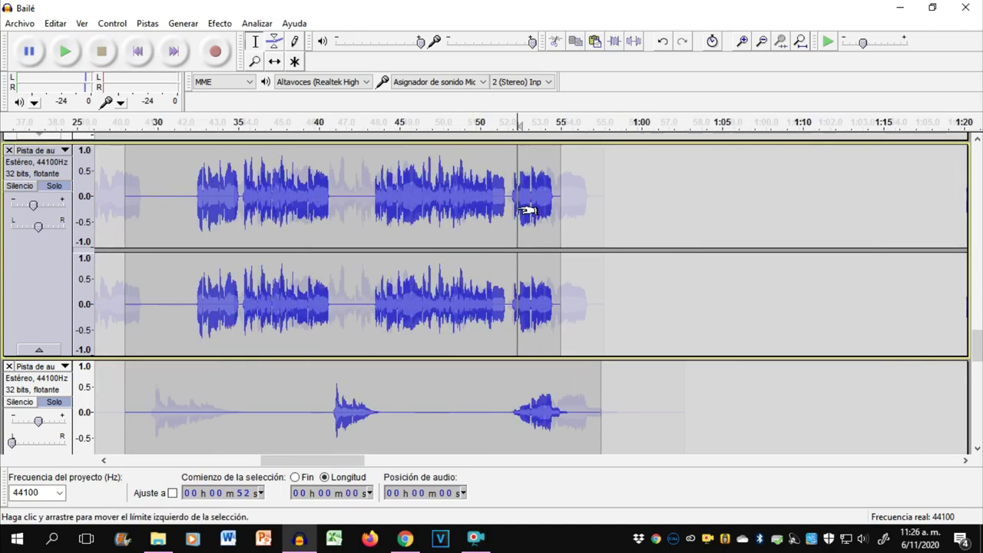
{"action": "mouse_move", "coordinate": [492, 209]}
{"action": "left_mouse_down"}
{"action": "mouse_move", "coordinate": [665, 209]}
{"action": "mouse_move", "coordinate": [485, 203]}
{"action": "left_mouse_up"}
{"action": "left_click", "coordinate": [634, 42]}
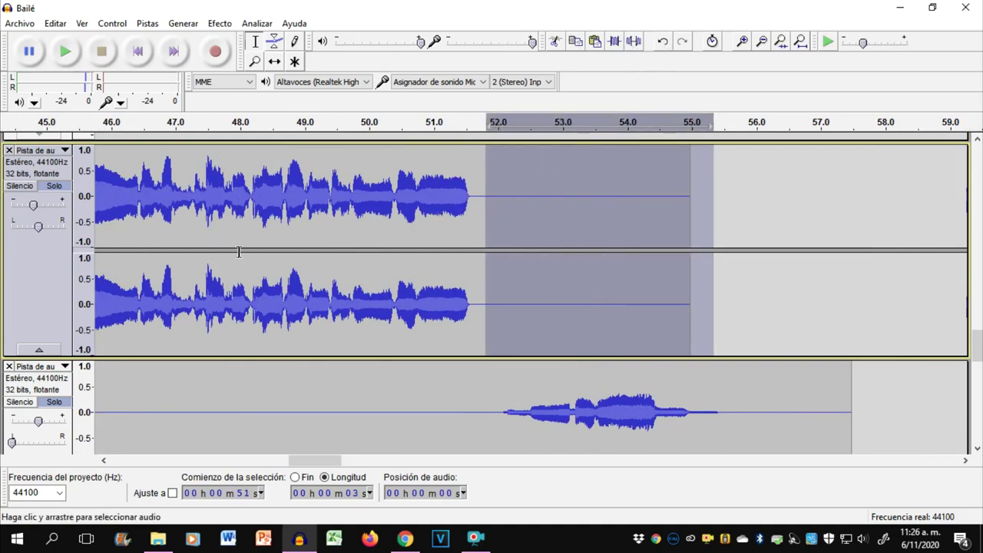
{"action": "key", "text": "ctrl+f"}
- Solo the two hard-panned mono syllable tracks too and play the soloed mix from about 31 s to 54 s
{"action": "left_click", "coordinate": [269, 223]}
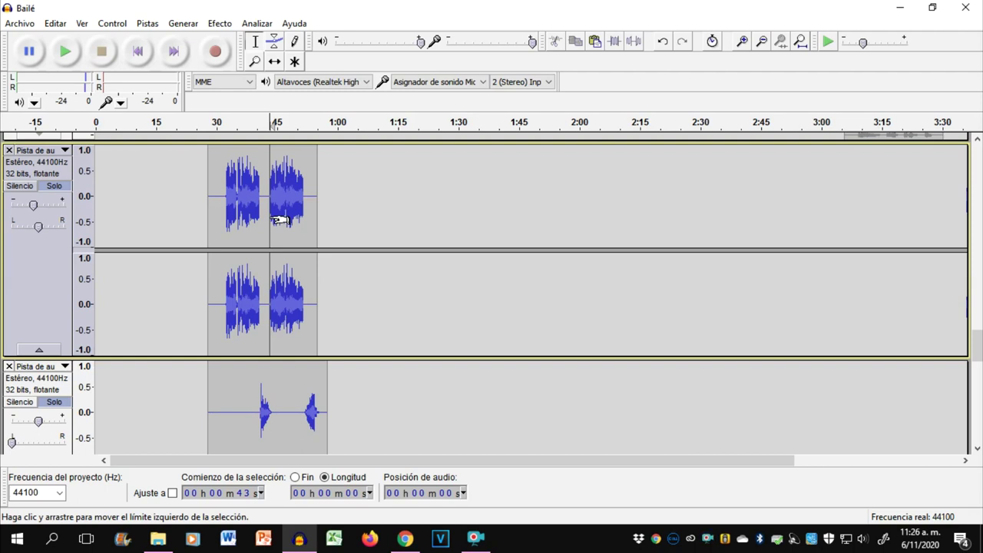
{"action": "left_click", "coordinate": [216, 204]}
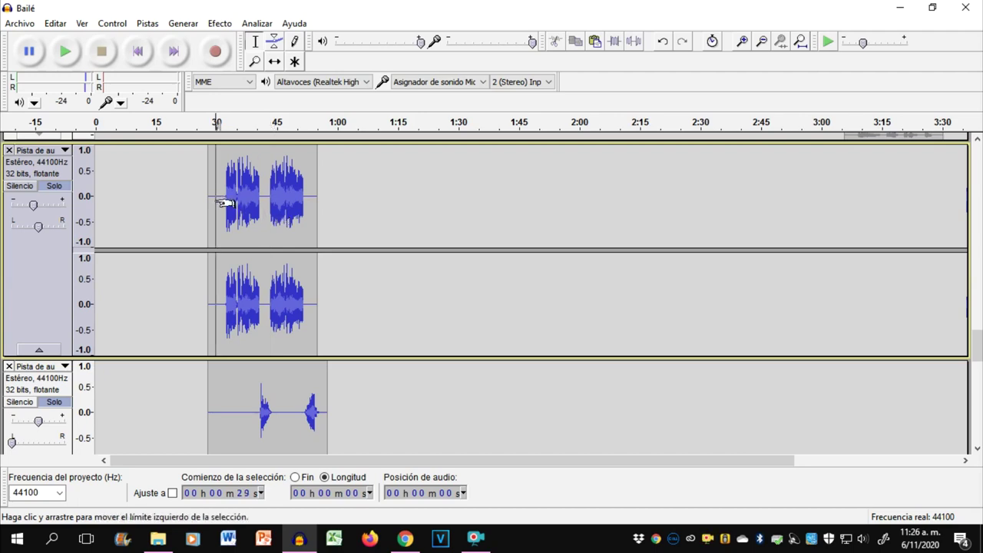
{"action": "left_click", "coordinate": [221, 207]}
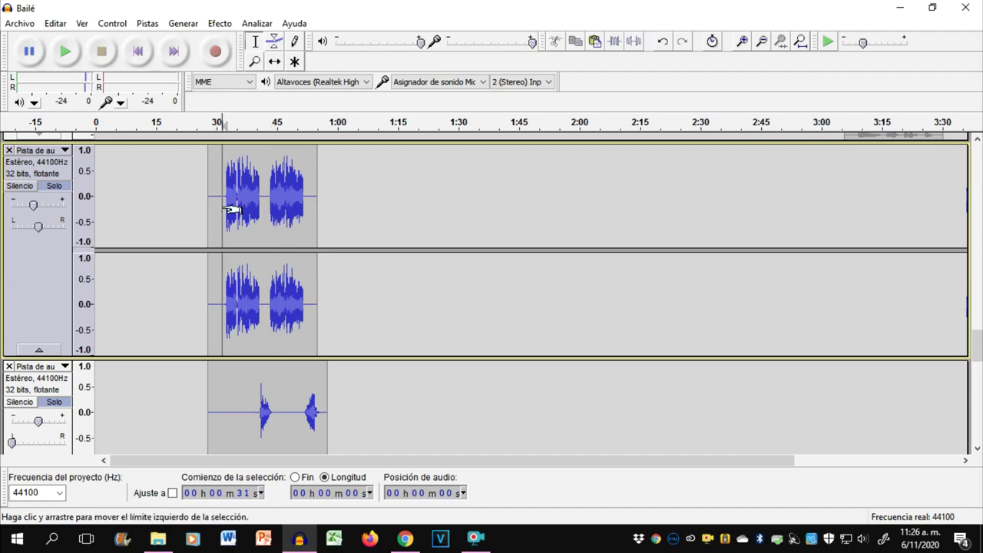
{"action": "scroll", "coordinate": [230, 208], "scroll_direction": "up", "scroll_amount": 6}
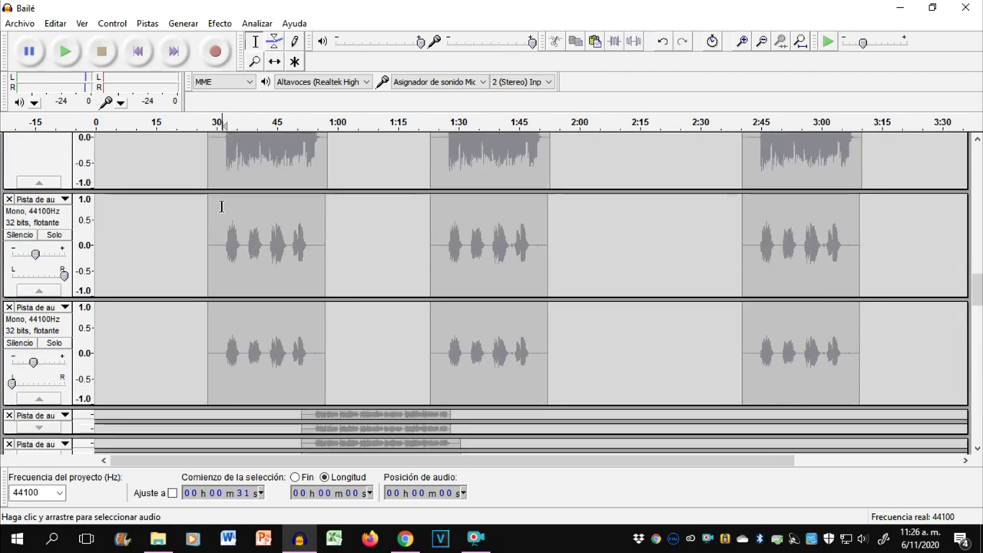
{"action": "left_click", "coordinate": [54, 235]}
{"action": "left_click", "coordinate": [55, 343]}
{"action": "scroll", "coordinate": [140, 324], "scroll_direction": "down", "scroll_amount": 5}
{"action": "scroll", "coordinate": [139, 324], "scroll_direction": "down", "scroll_amount": 2}
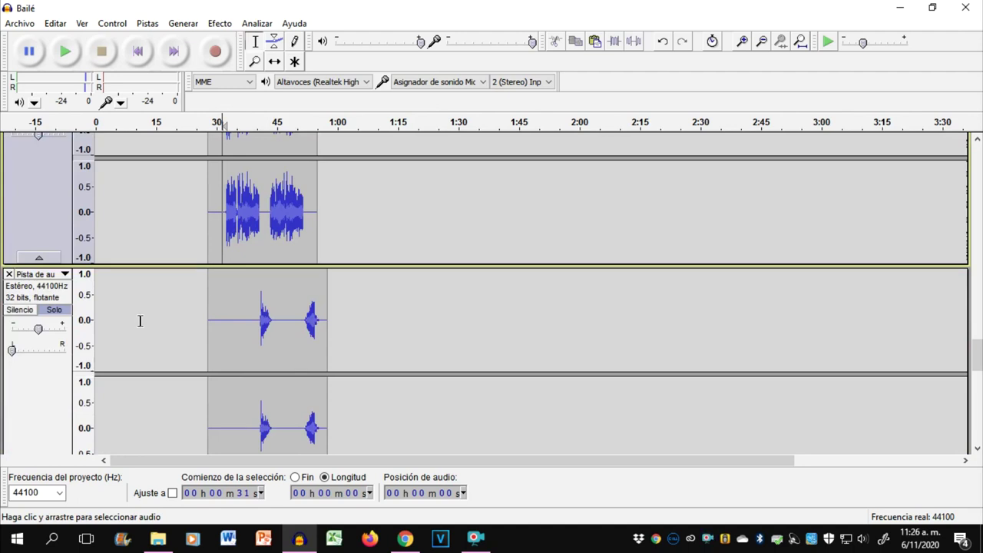
{"action": "key", "text": "space"}
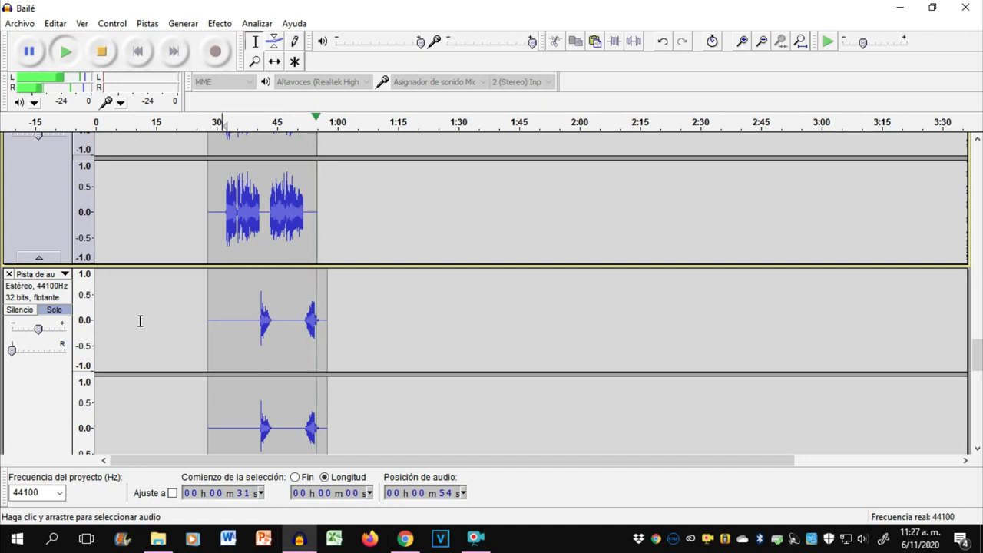
{"action": "key", "text": "space"}
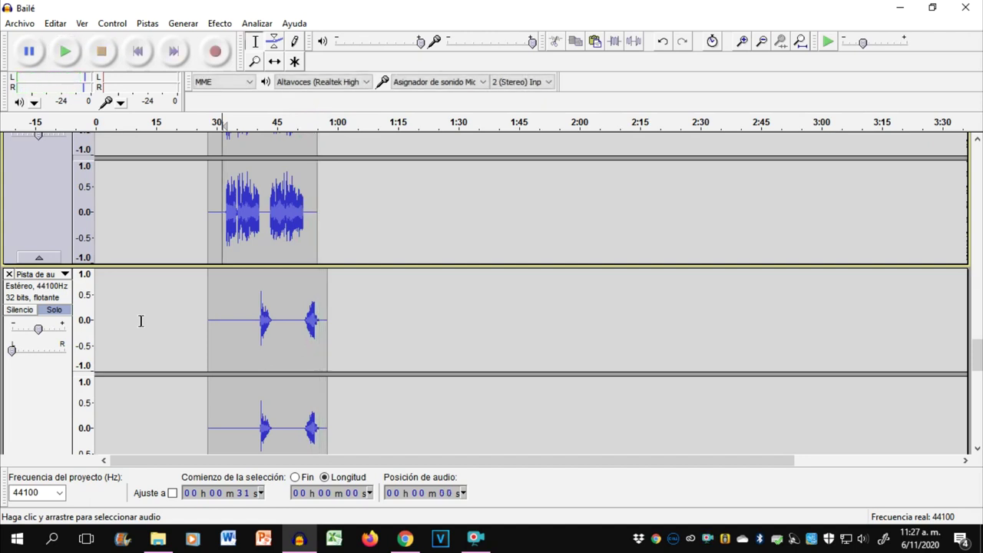